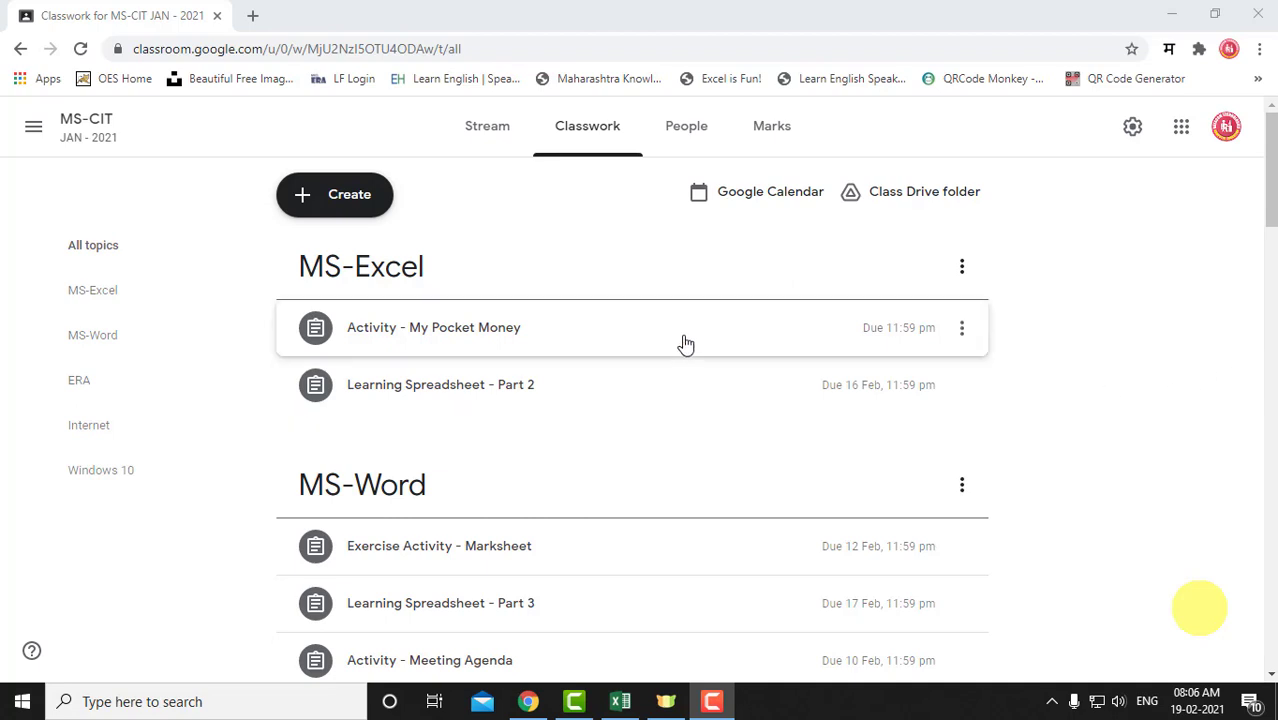
- Open My Pocket Money - 2.pdf from the "Activity - My Pocket Money" assignment and examine the tracker's layout and entries
click(540, 340)
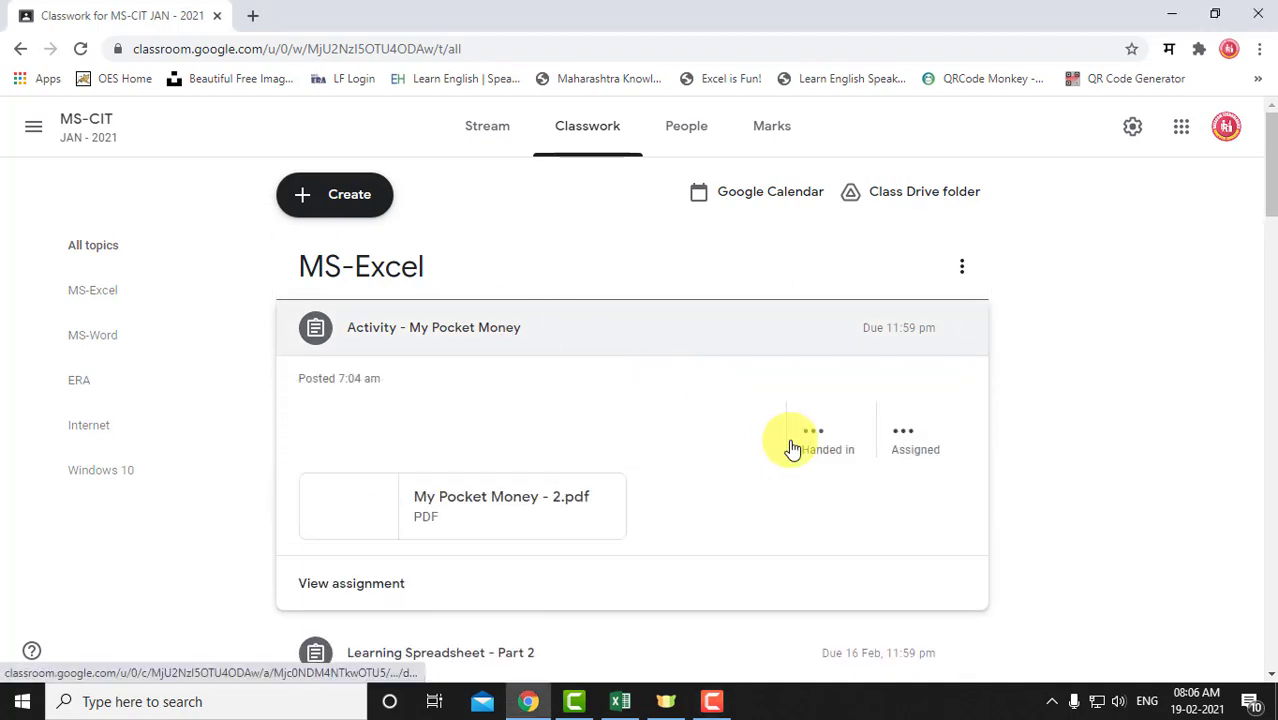
scroll(700, 447, down, 1)
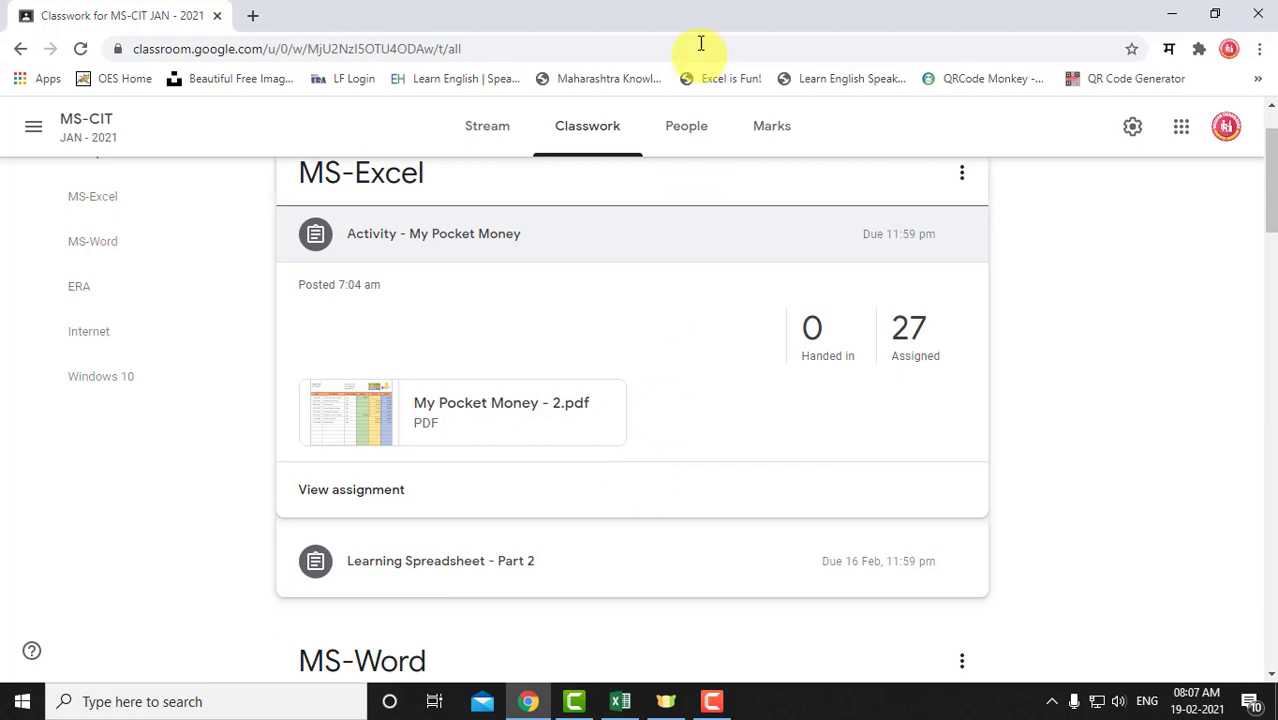
click(470, 418)
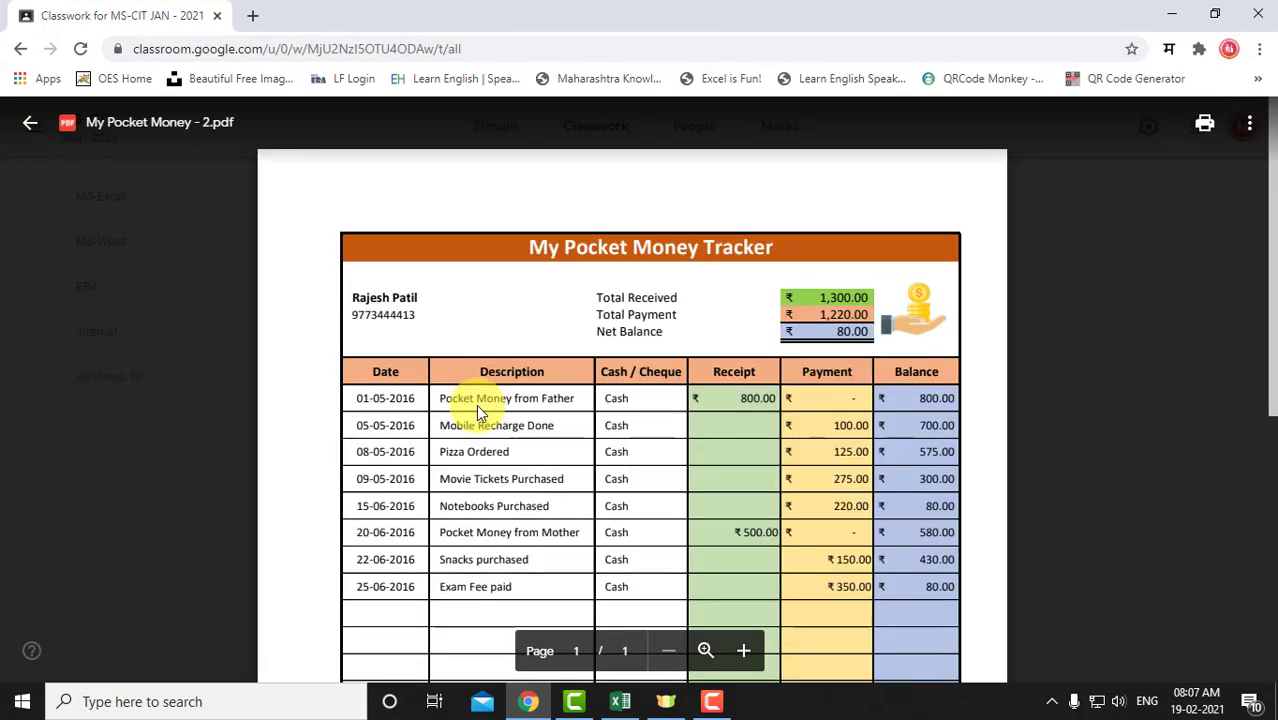
click(744, 652)
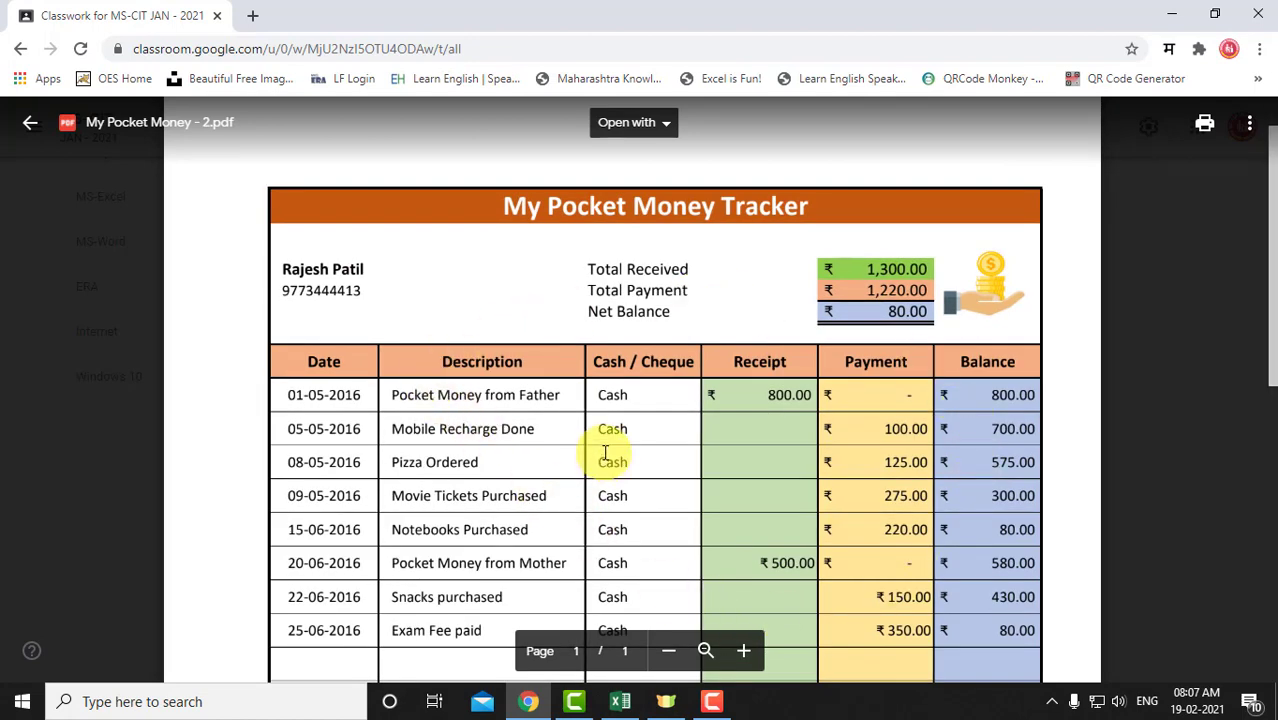
scroll(605, 455, down, 1)
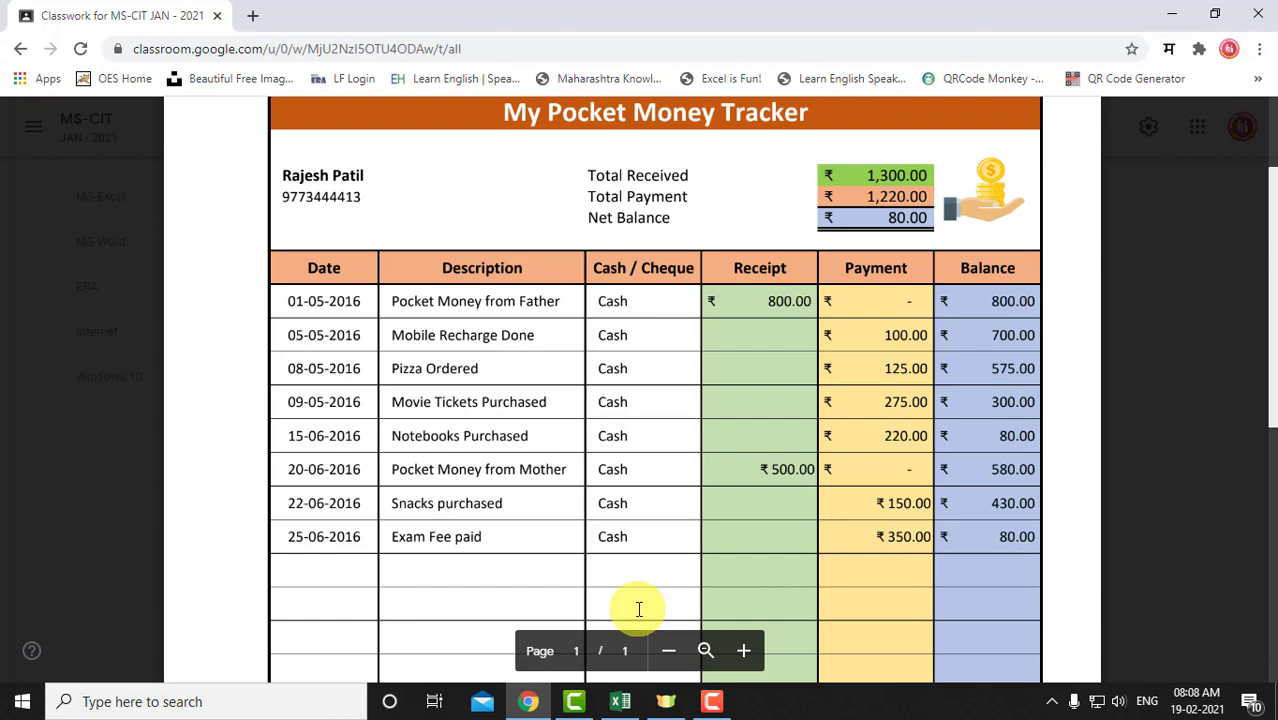
- Switch to Cash Book.xlsx in Excel and review the Typing sheet's company details, summary cells and table headings
click(620, 703)
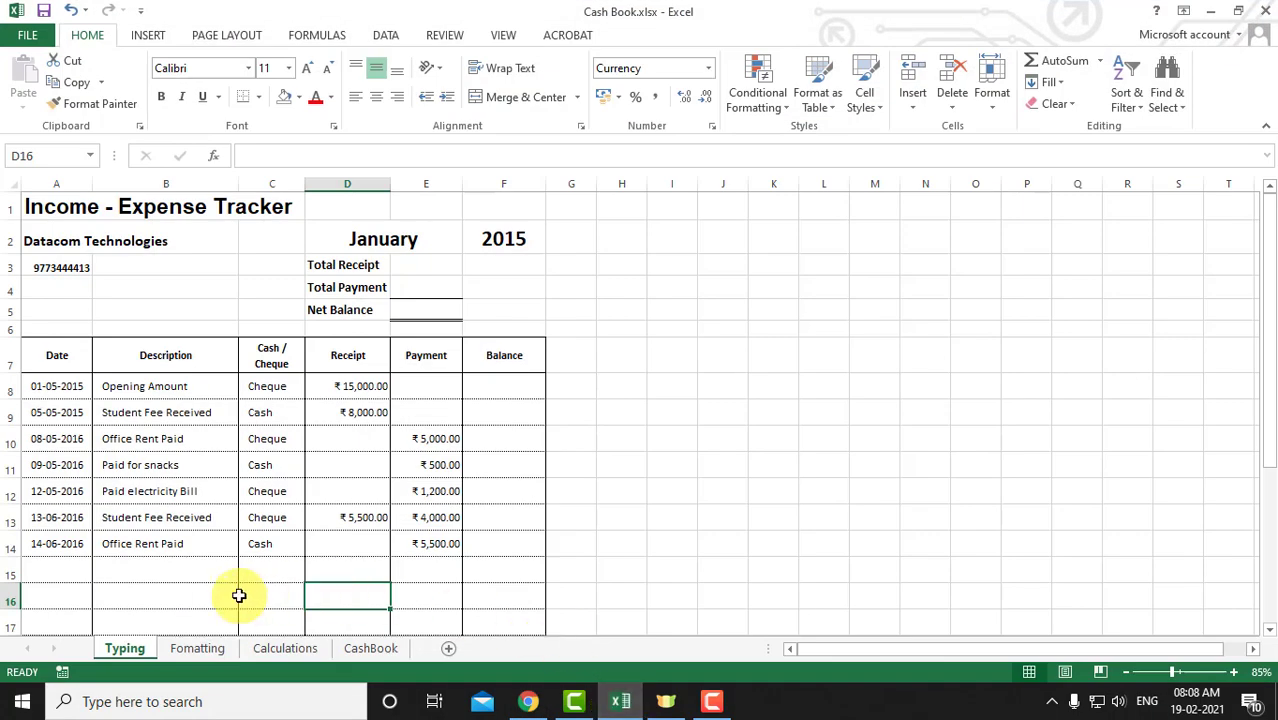
click(1236, 672)
click(1236, 672)
click(1236, 672)
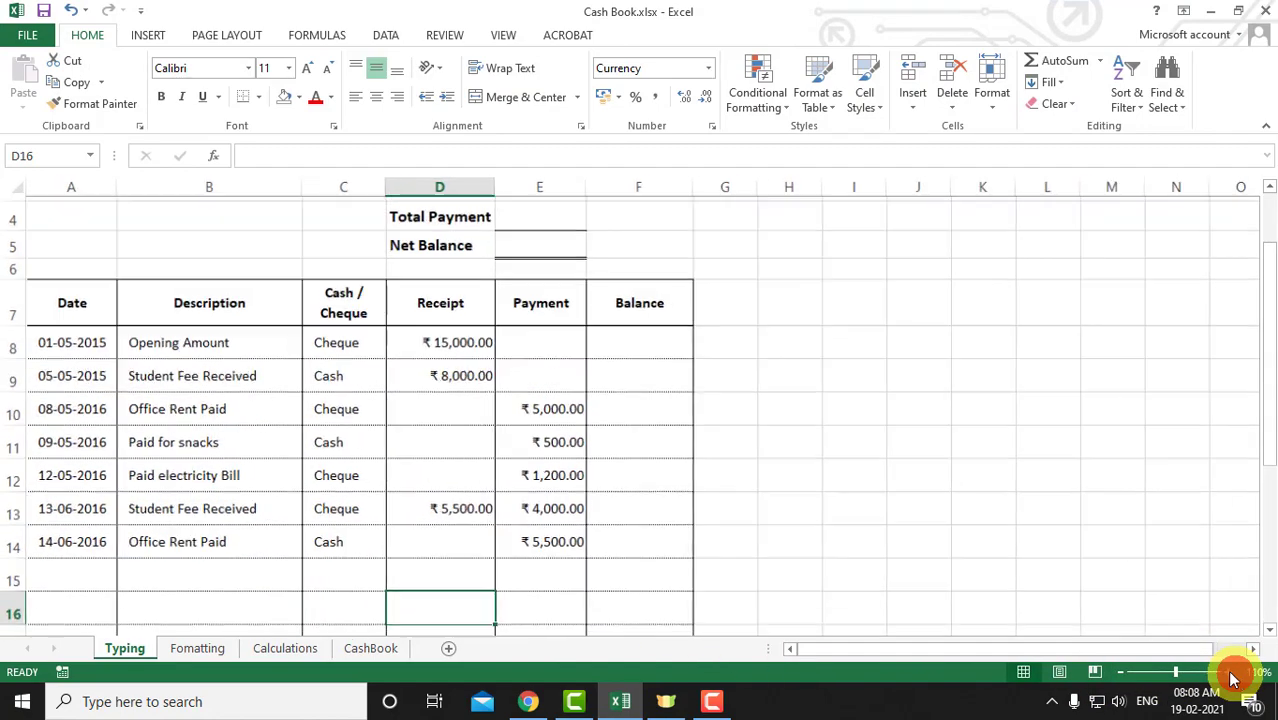
scroll(623, 562, up, 1)
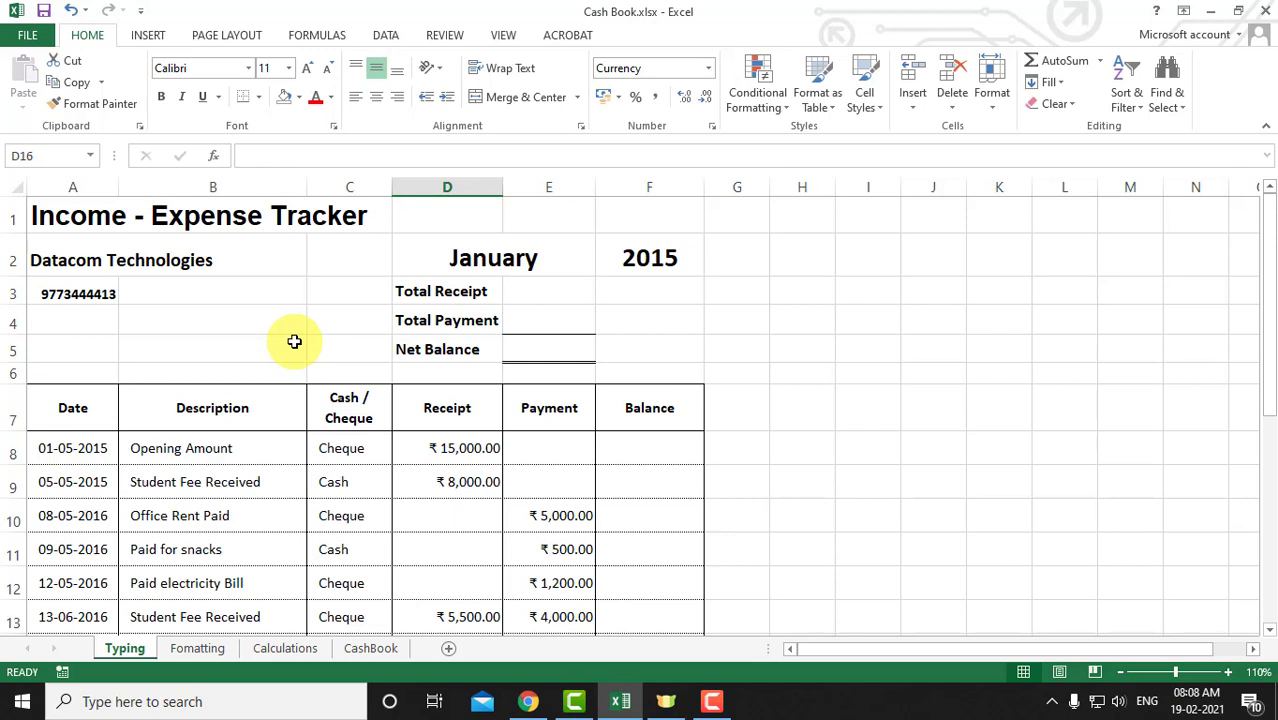
click(63, 260)
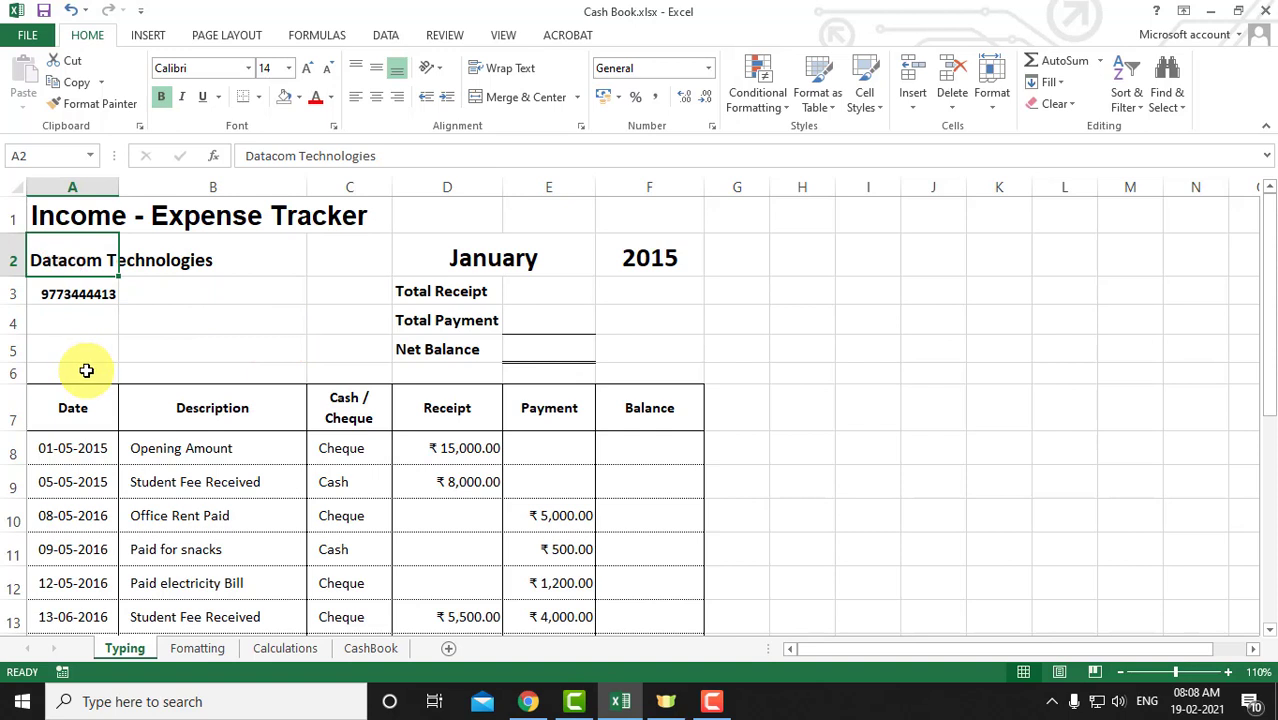
click(52, 292)
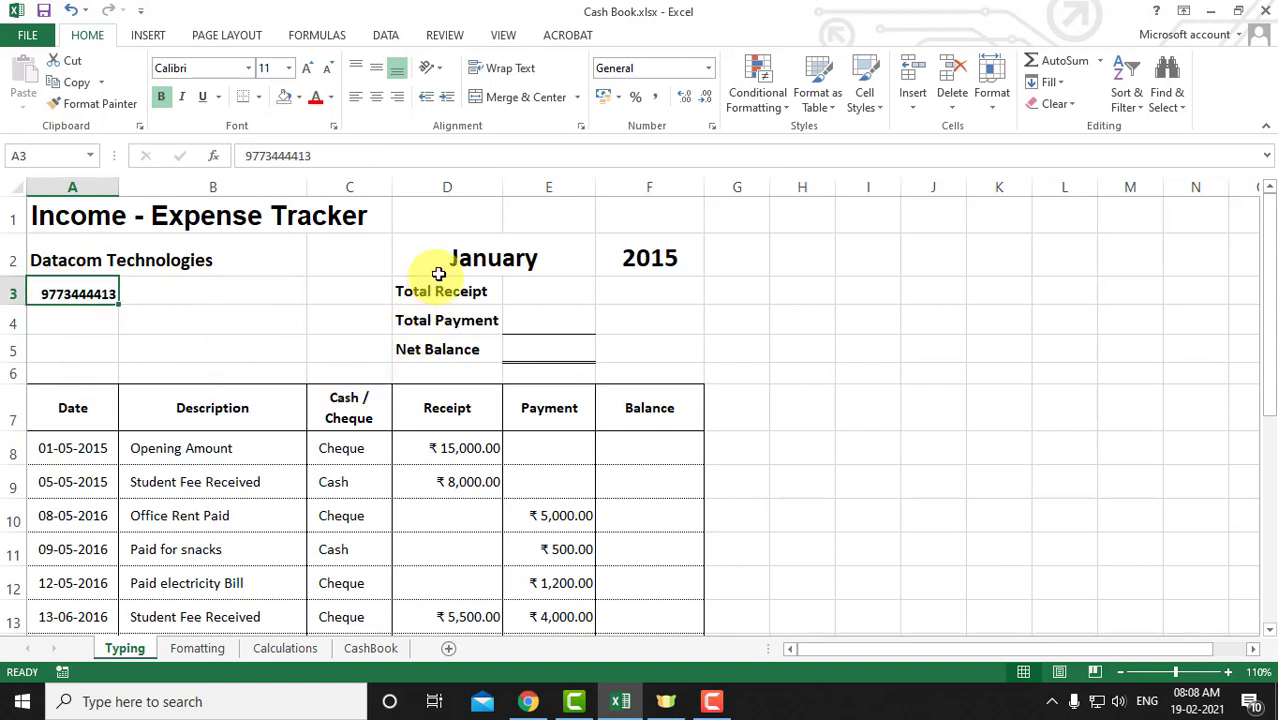
drag(432, 291, 440, 350)
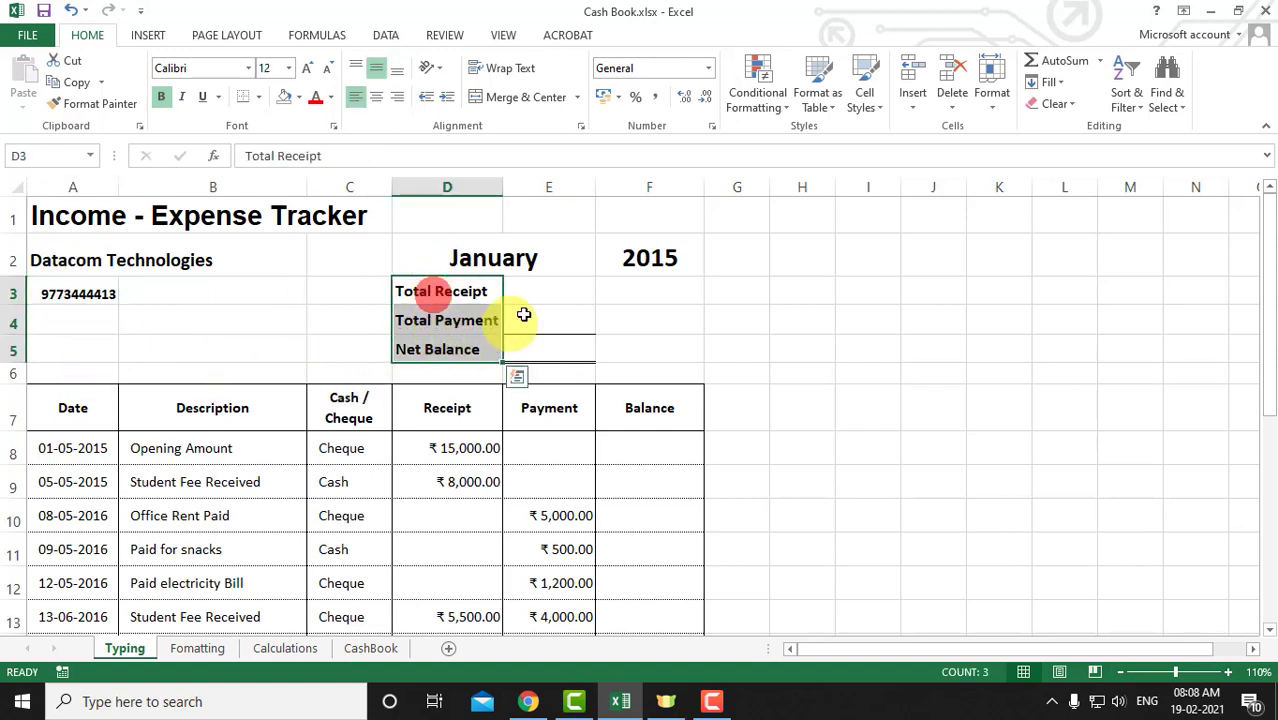
drag(527, 292, 525, 345)
drag(70, 408, 651, 406)
scroll(330, 505, down, 2)
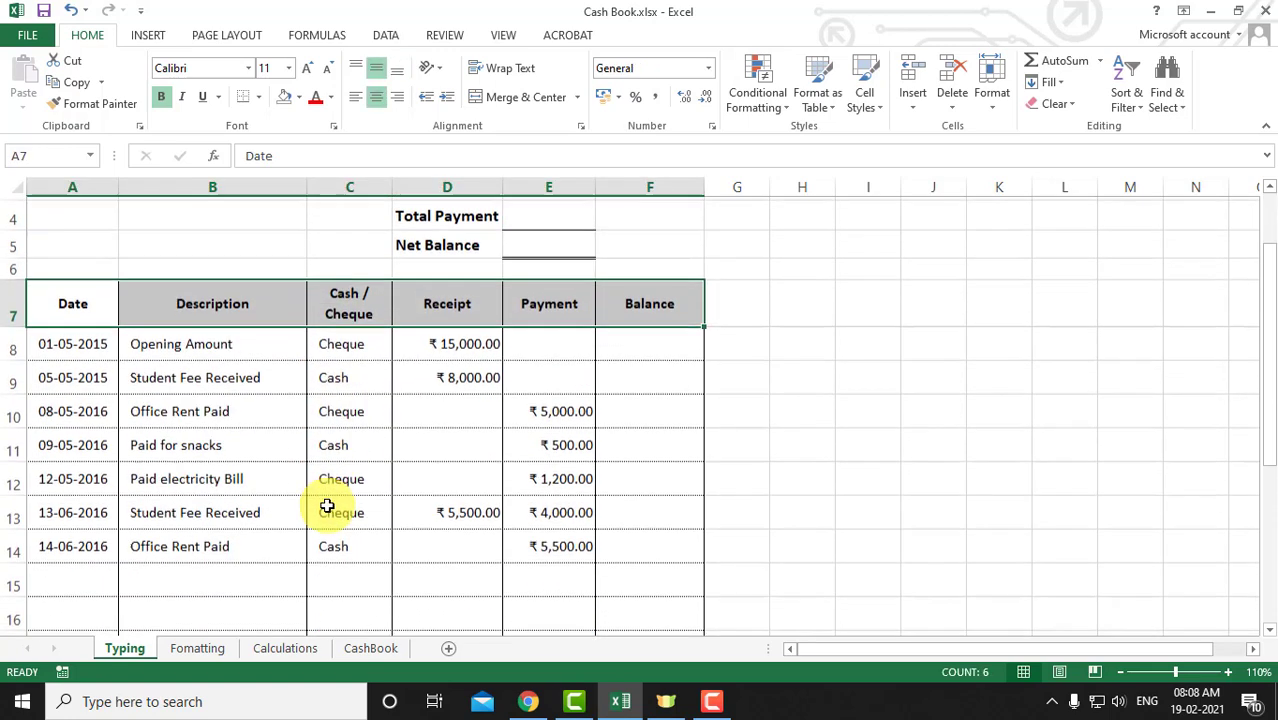
- Review the Typing sheet's transaction rows, the available border styles and the heading block A1:F6
drag(68, 258, 250, 362)
drag(368, 392, 615, 470)
scroll(374, 468, up, 2)
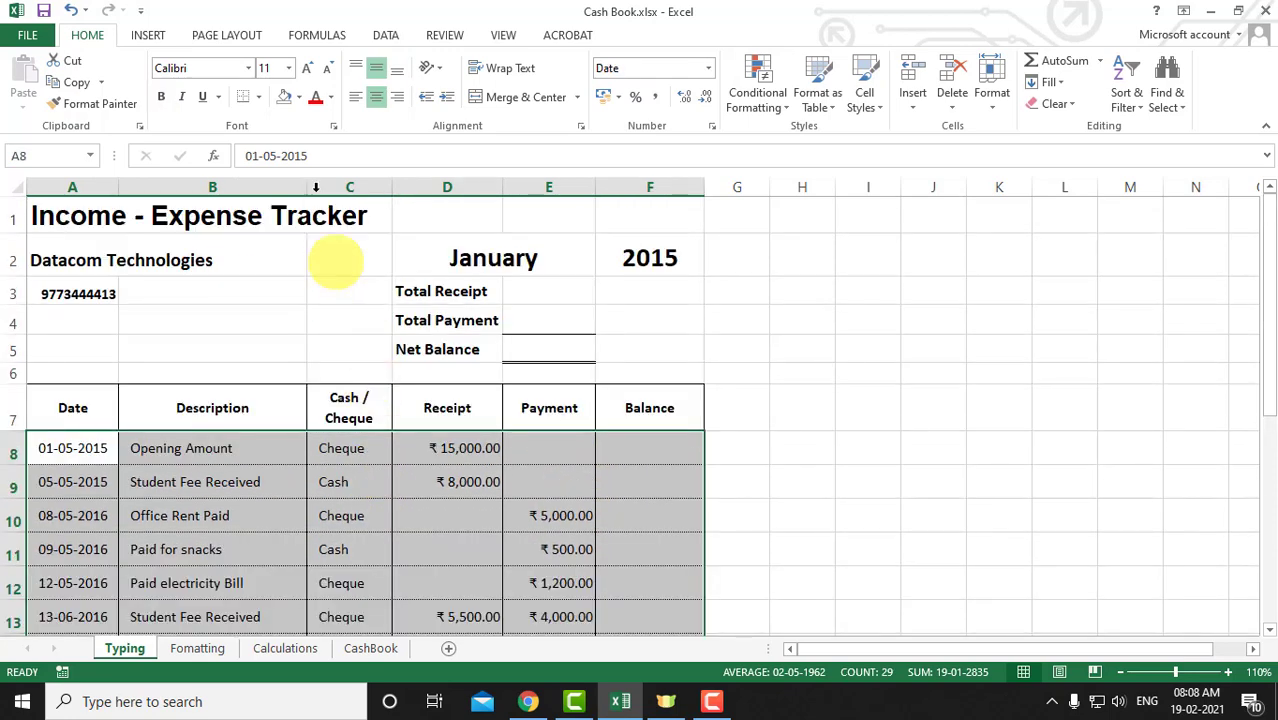
click(262, 101)
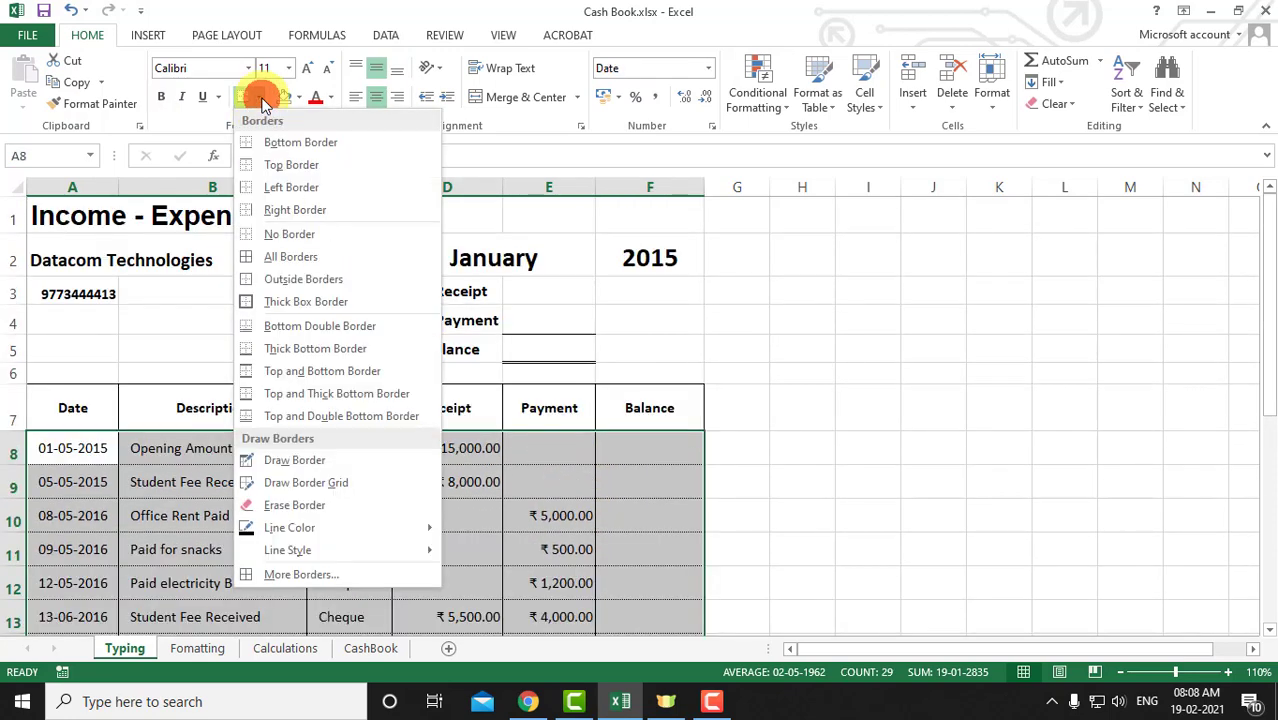
click(262, 101)
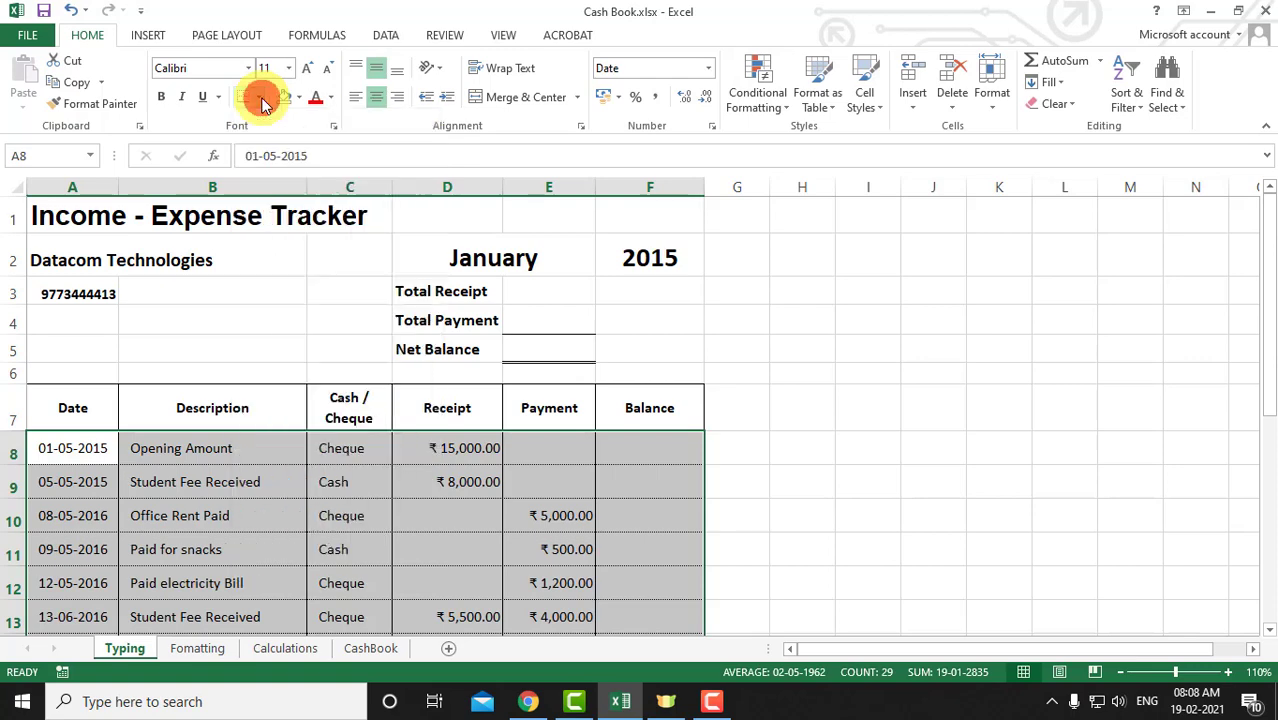
drag(60, 217, 665, 374)
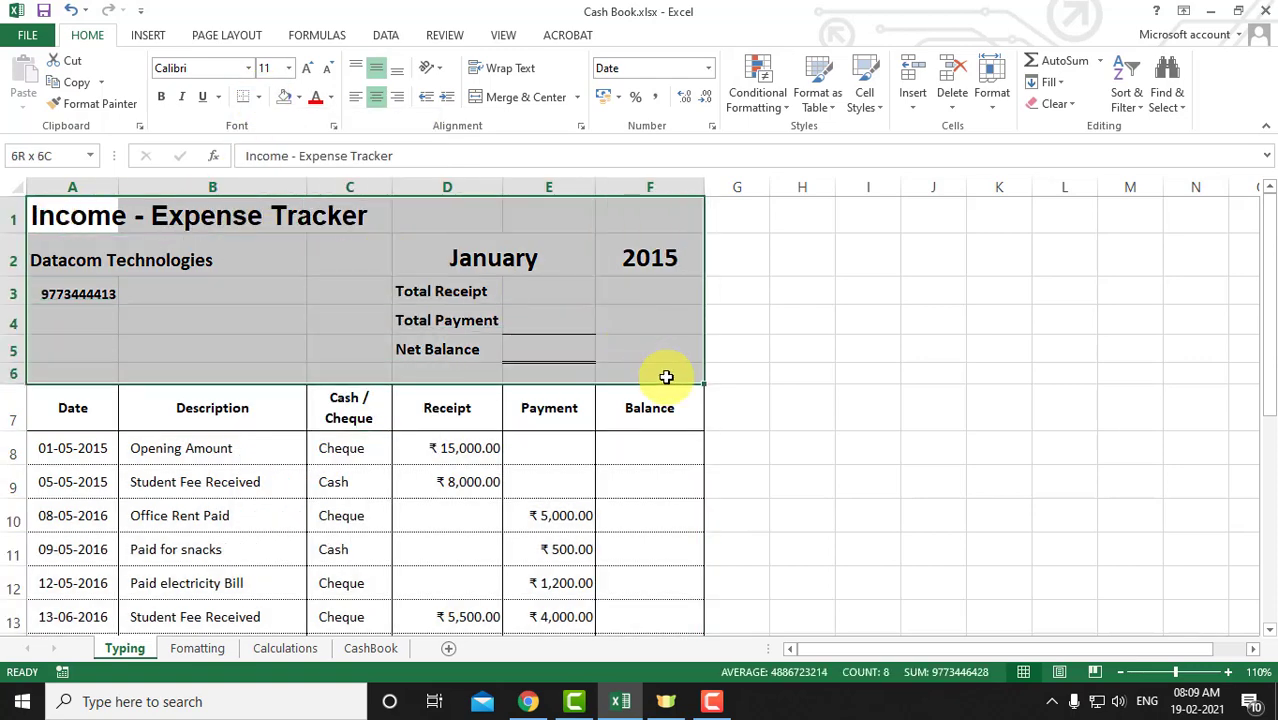
click(491, 570)
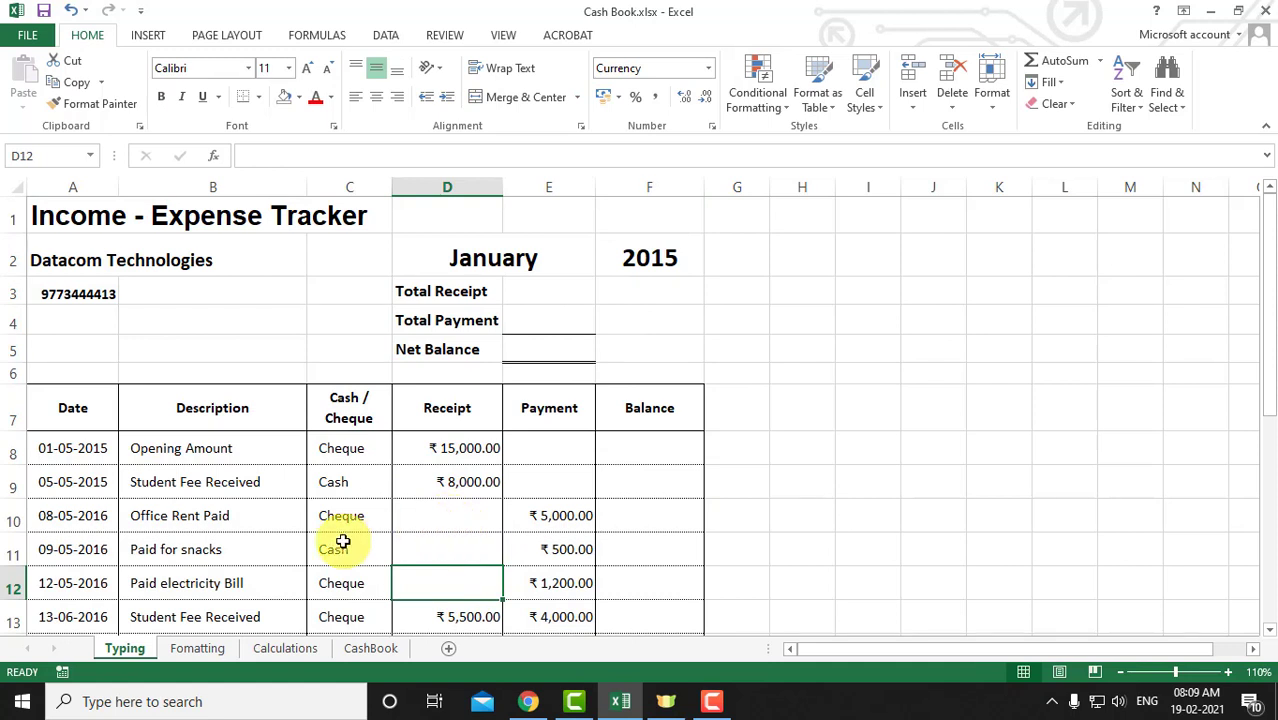
- Merge and center the title "Income - Expense Tracker" across A1:F1 on the Typing sheet
click(72, 215)
drag(96, 215, 650, 212)
click(502, 97)
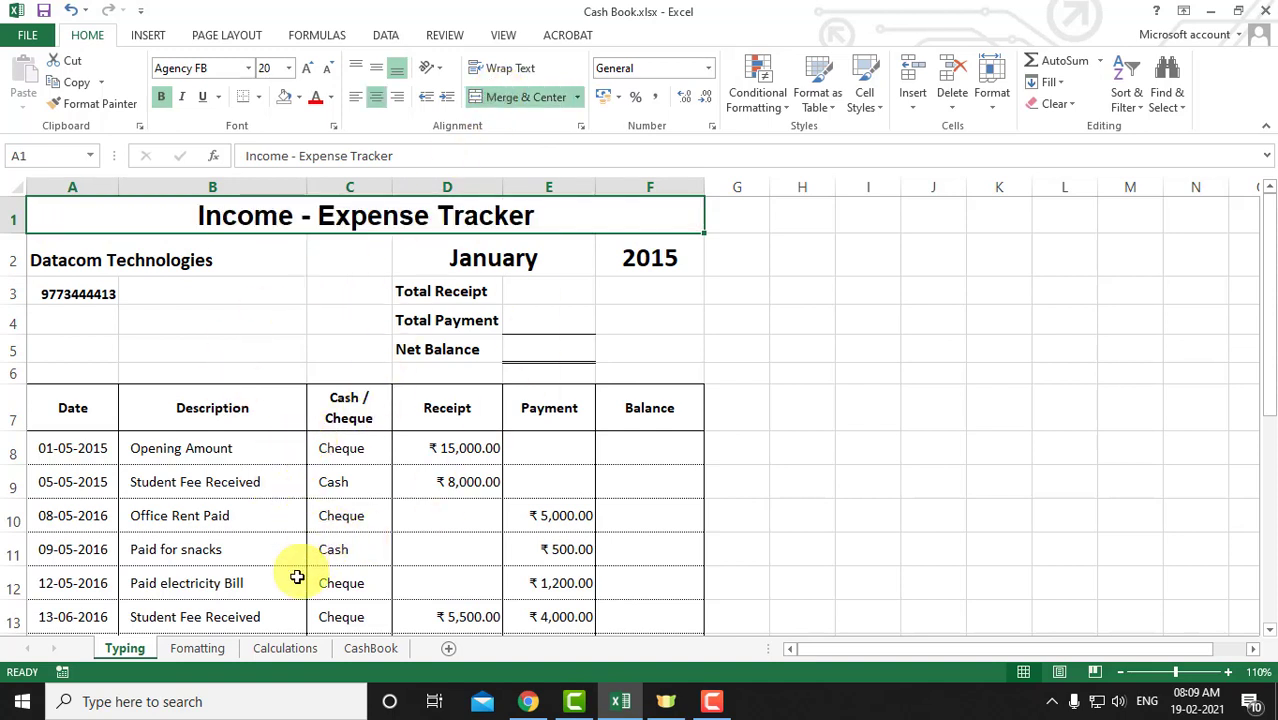
- On the Fomatting sheet, fill the "Income - Expense Tracker" title cell with standard yellow
click(217, 650)
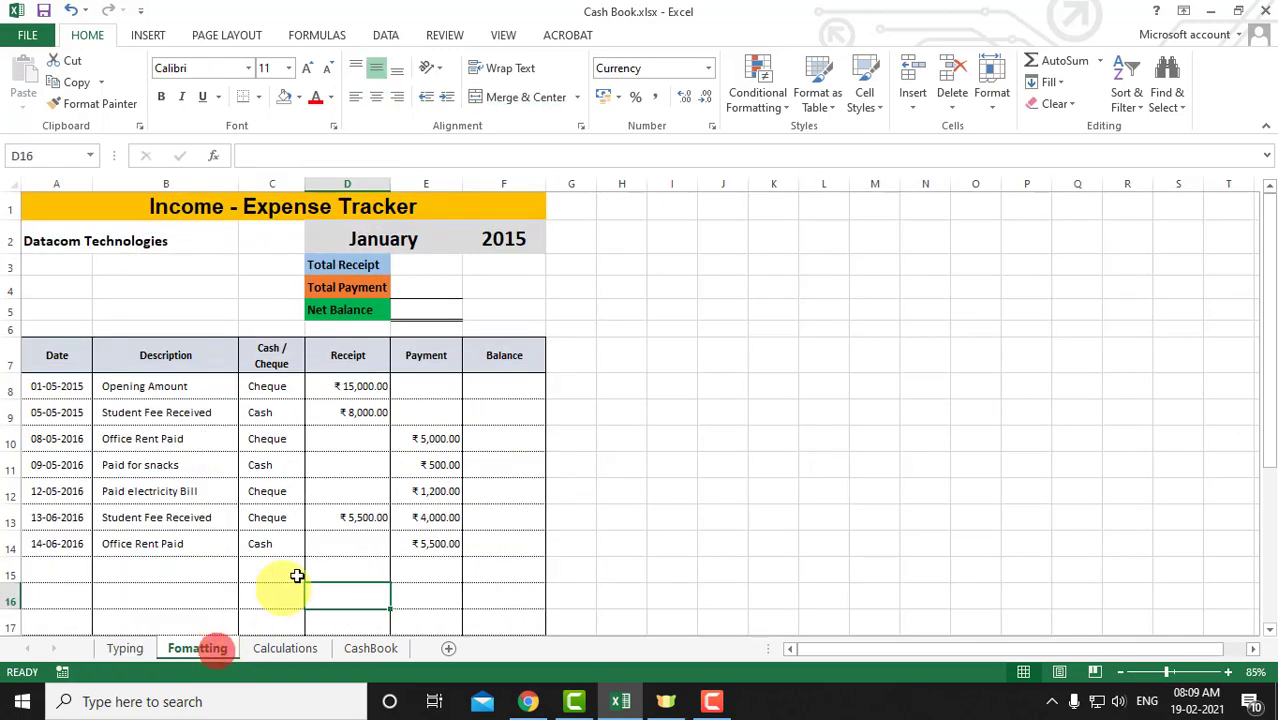
click(1229, 673)
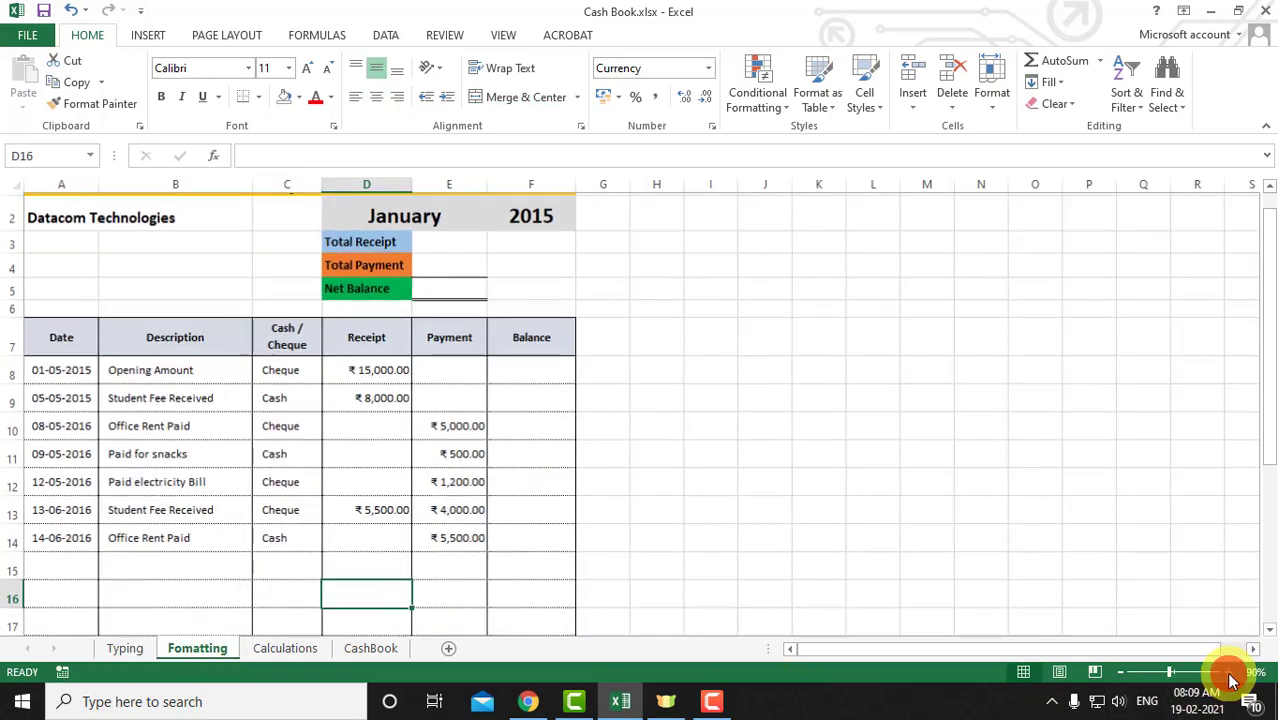
click(1229, 673)
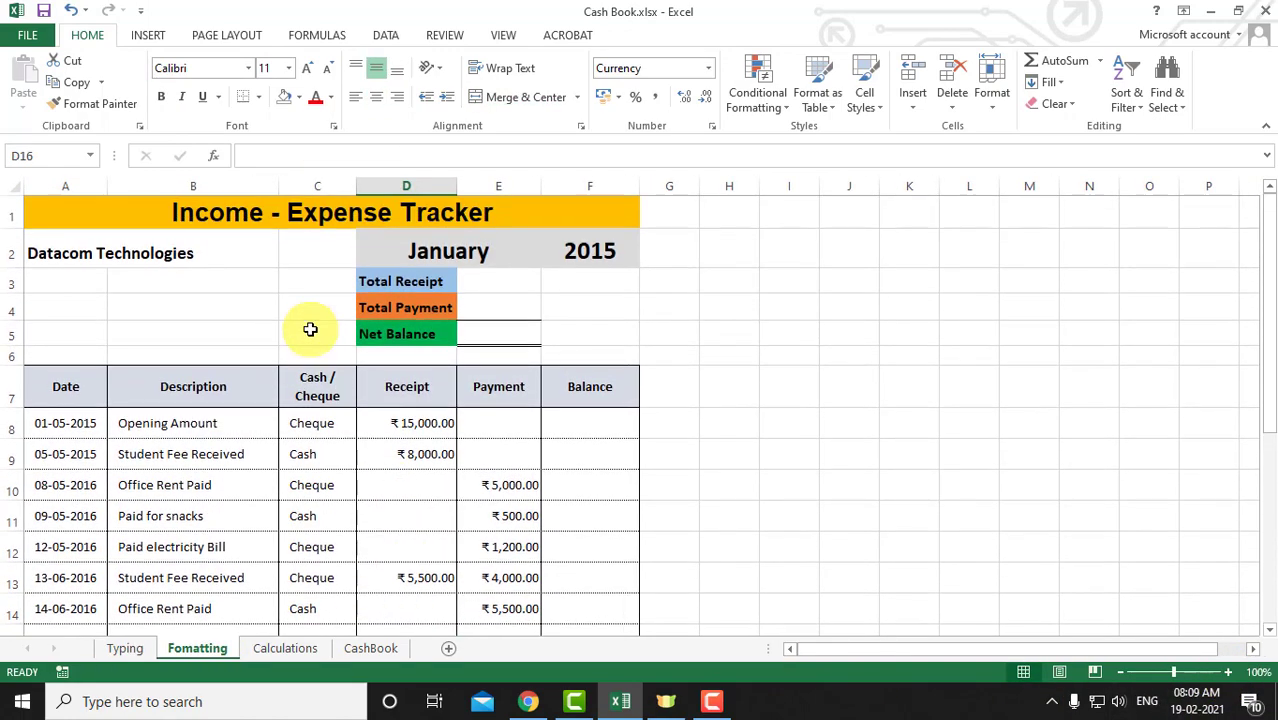
click(265, 214)
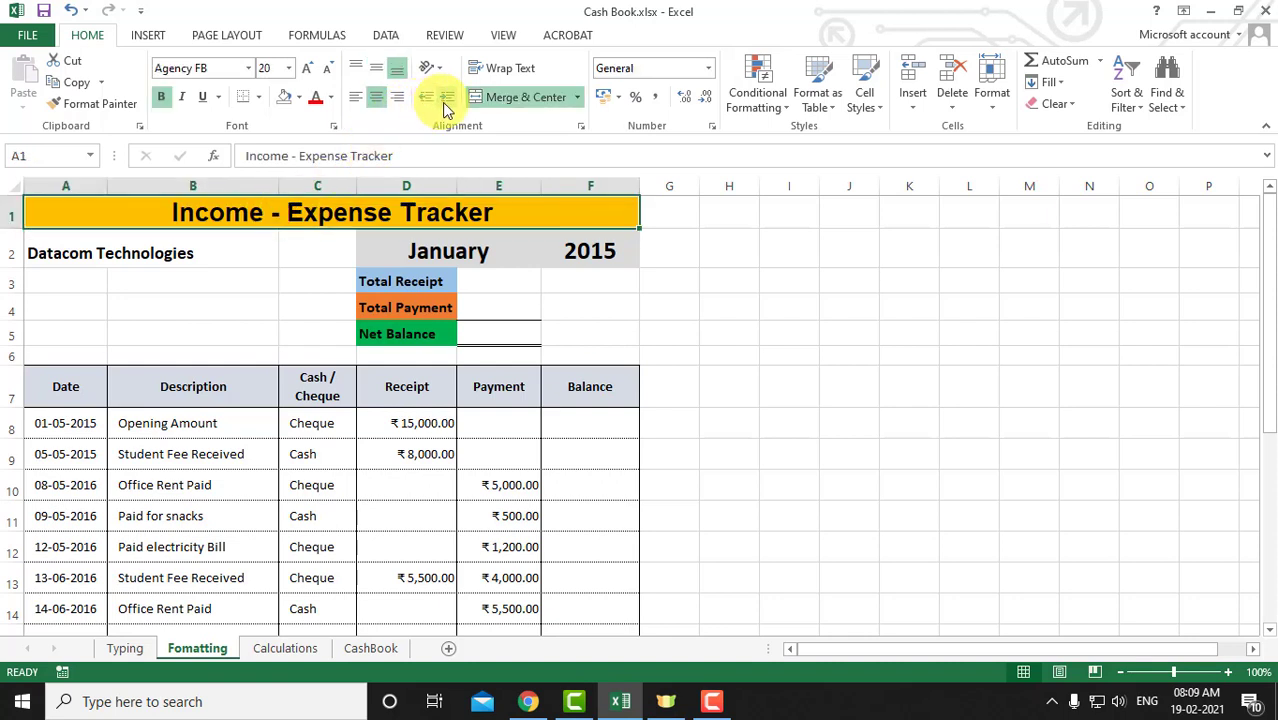
click(298, 97)
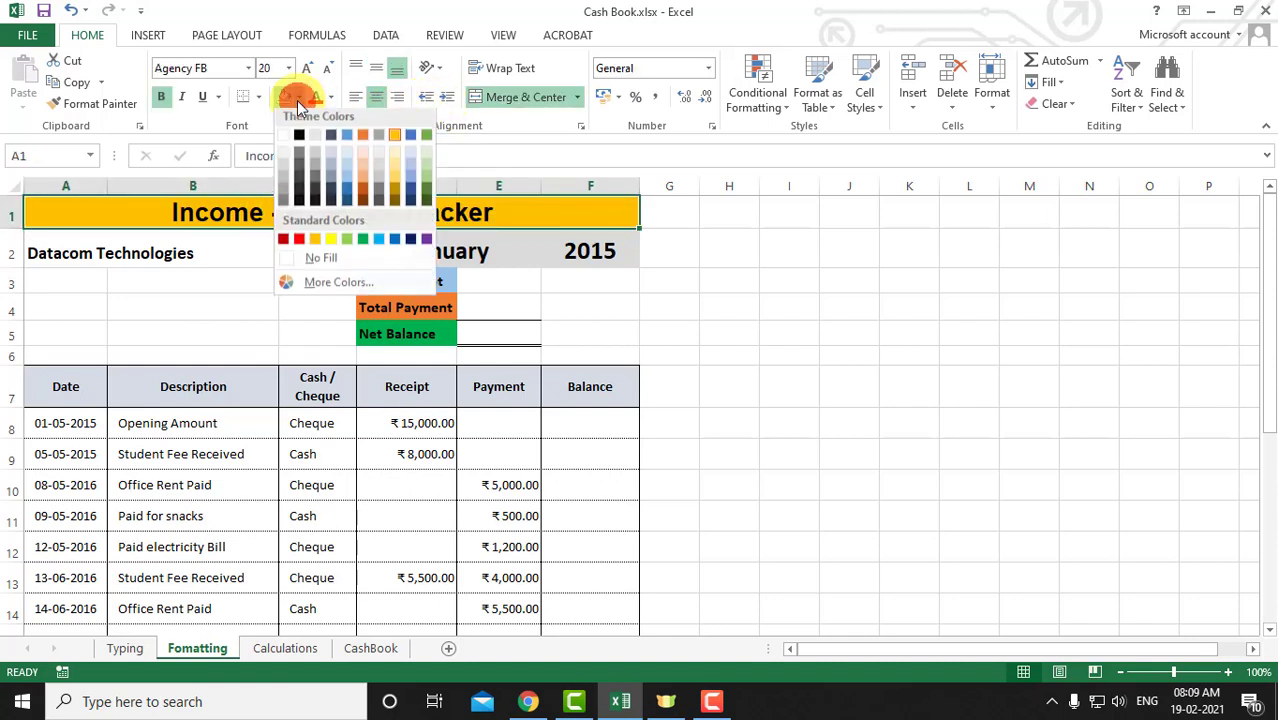
click(329, 243)
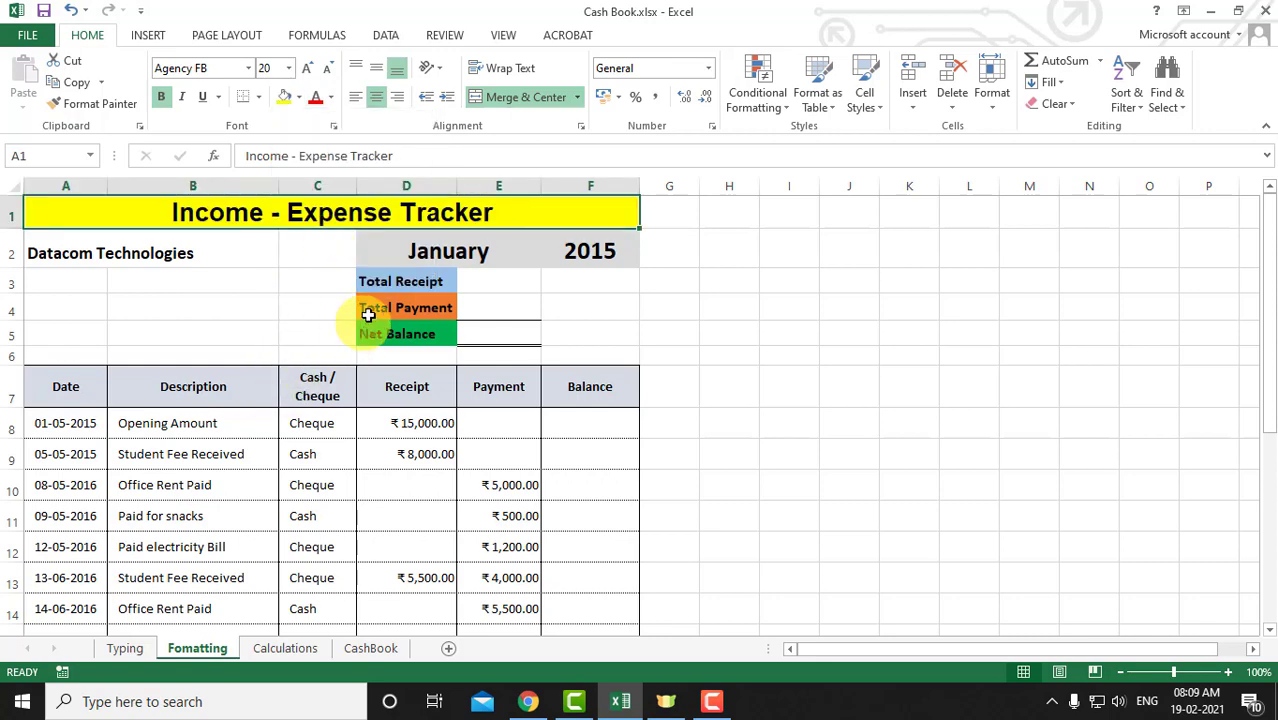
- Review the coloured summary labels, month and year cells and table heading row on the Fomatting sheet
drag(372, 281, 376, 336)
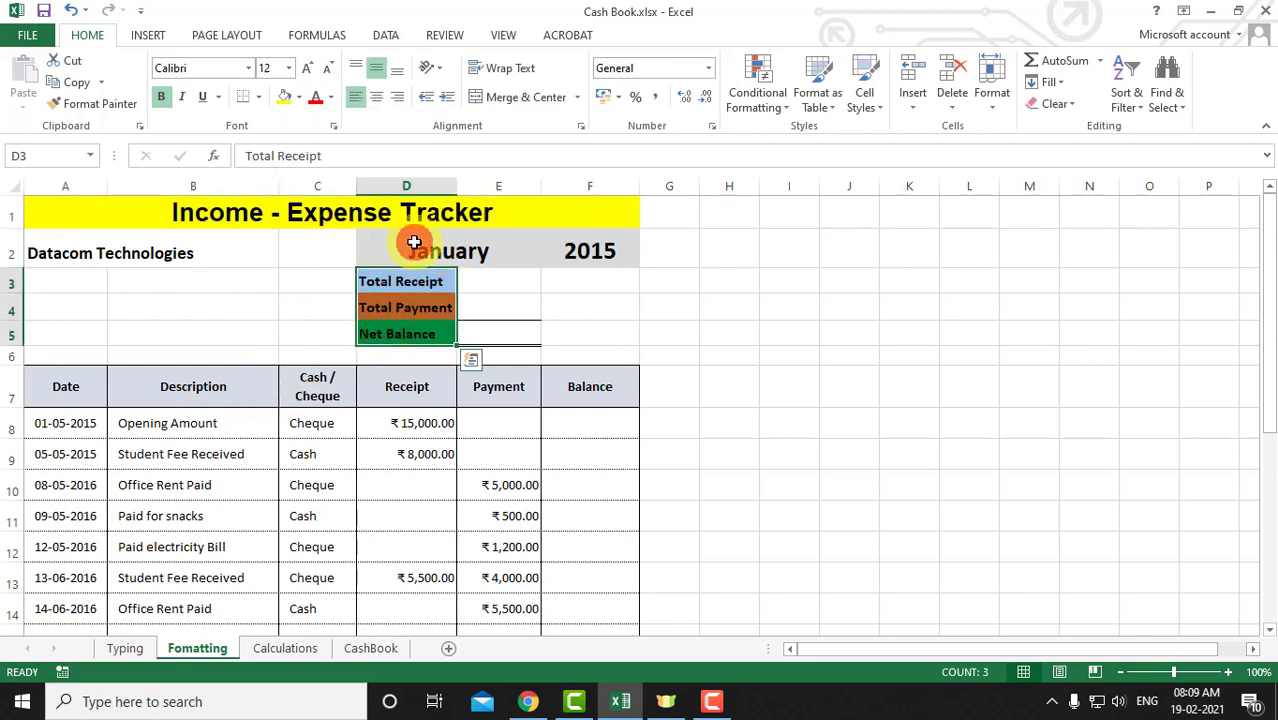
drag(414, 245, 578, 250)
drag(45, 390, 576, 388)
scroll(426, 496, down, 3)
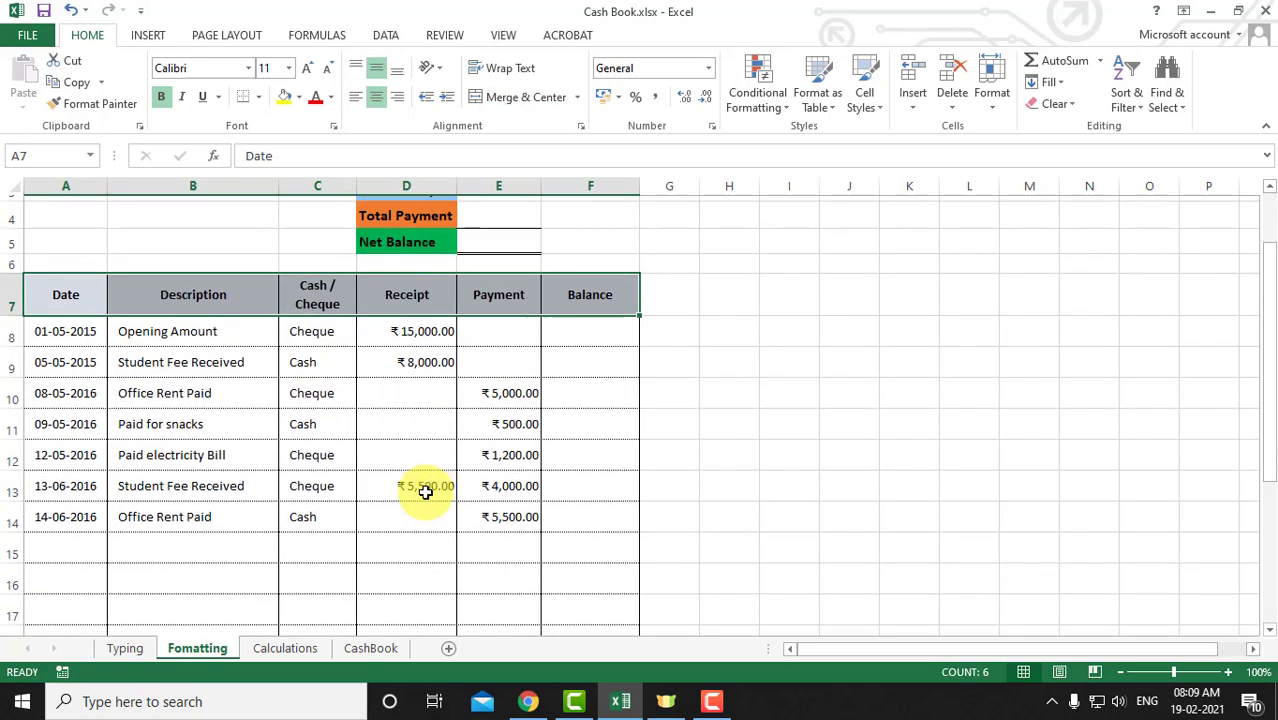
scroll(425, 492, up, 3)
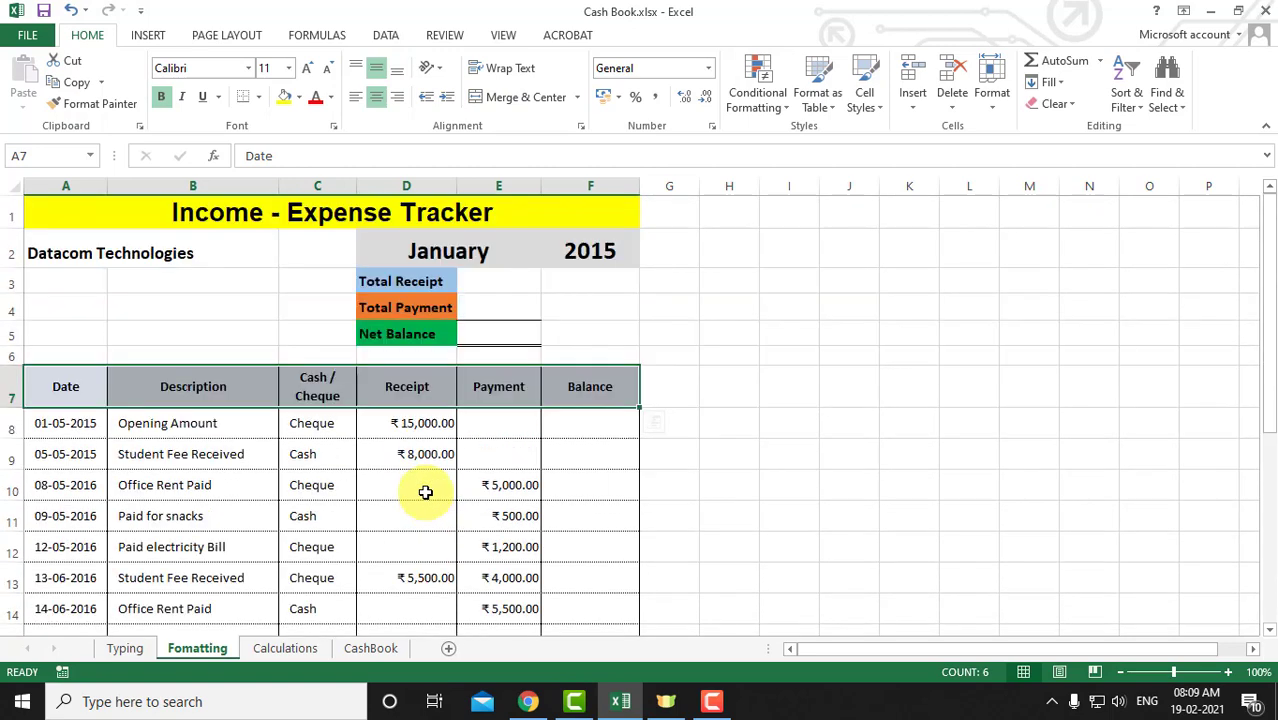
click(423, 480)
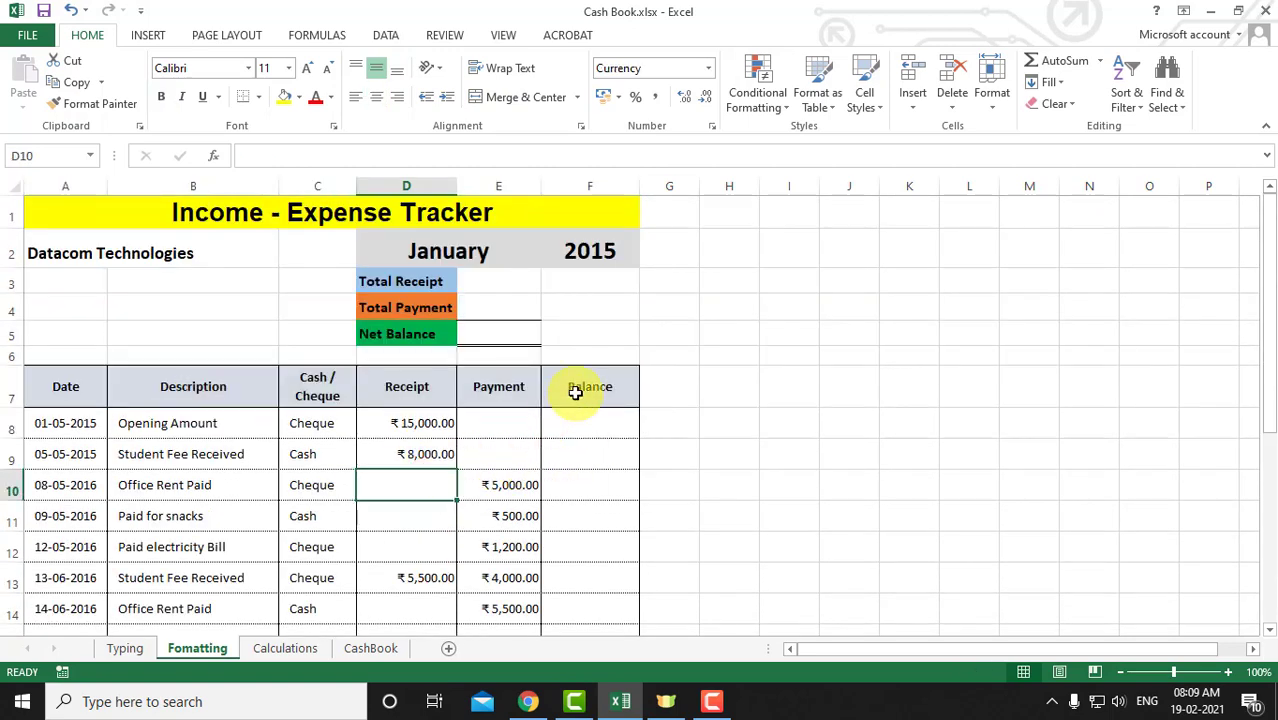
- Open the Calculations sheet and examine the listed calculation tasks and the cells for Total Receipt and Total Payment
click(287, 650)
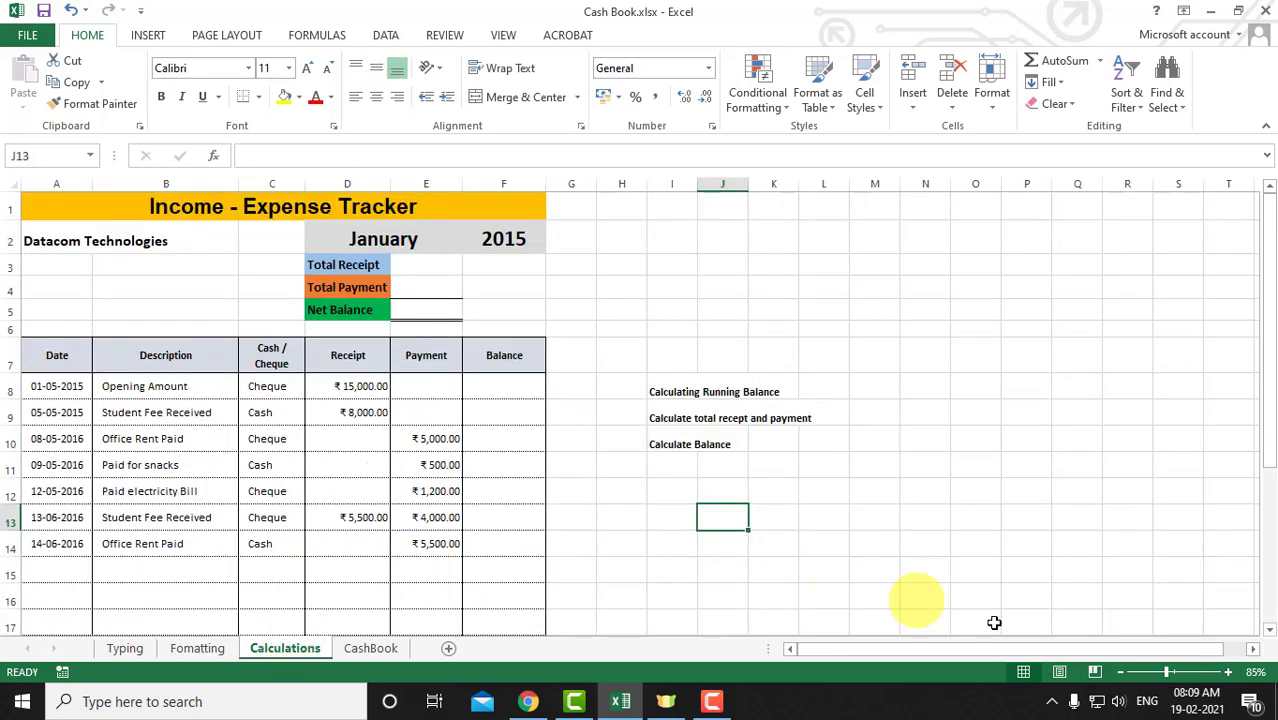
click(1229, 673)
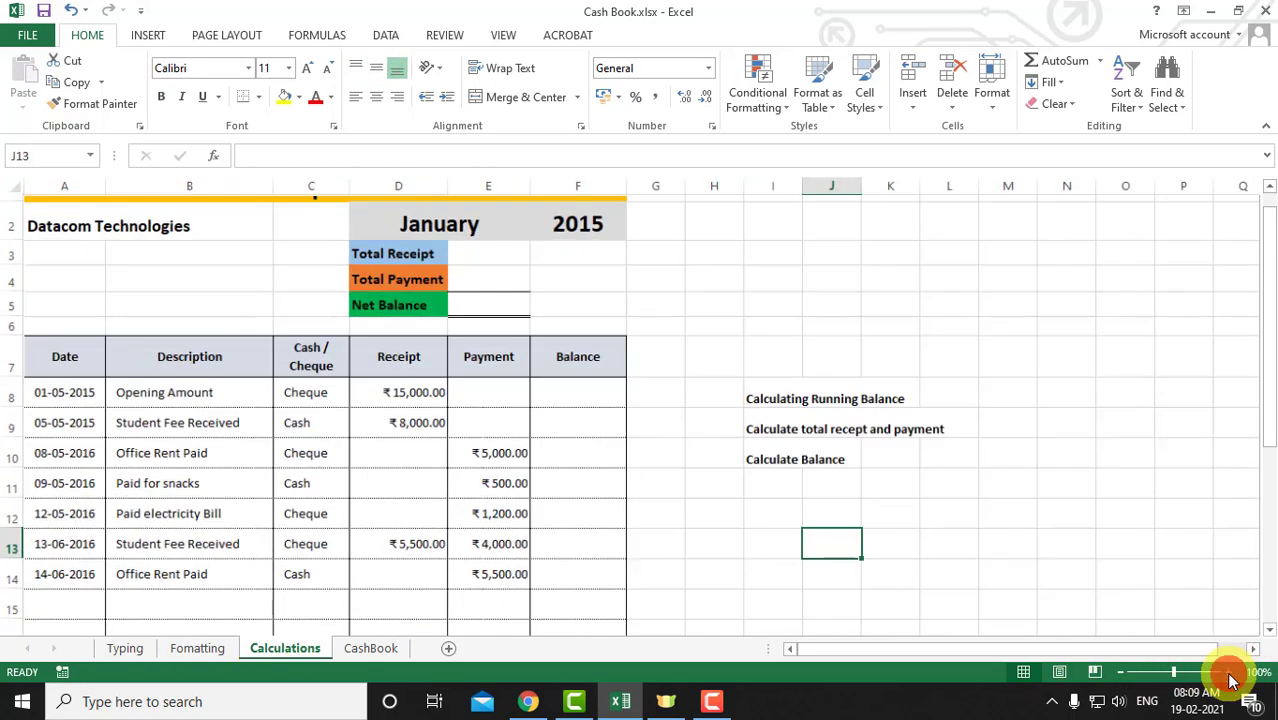
click(1229, 673)
scroll(513, 522, up, 1)
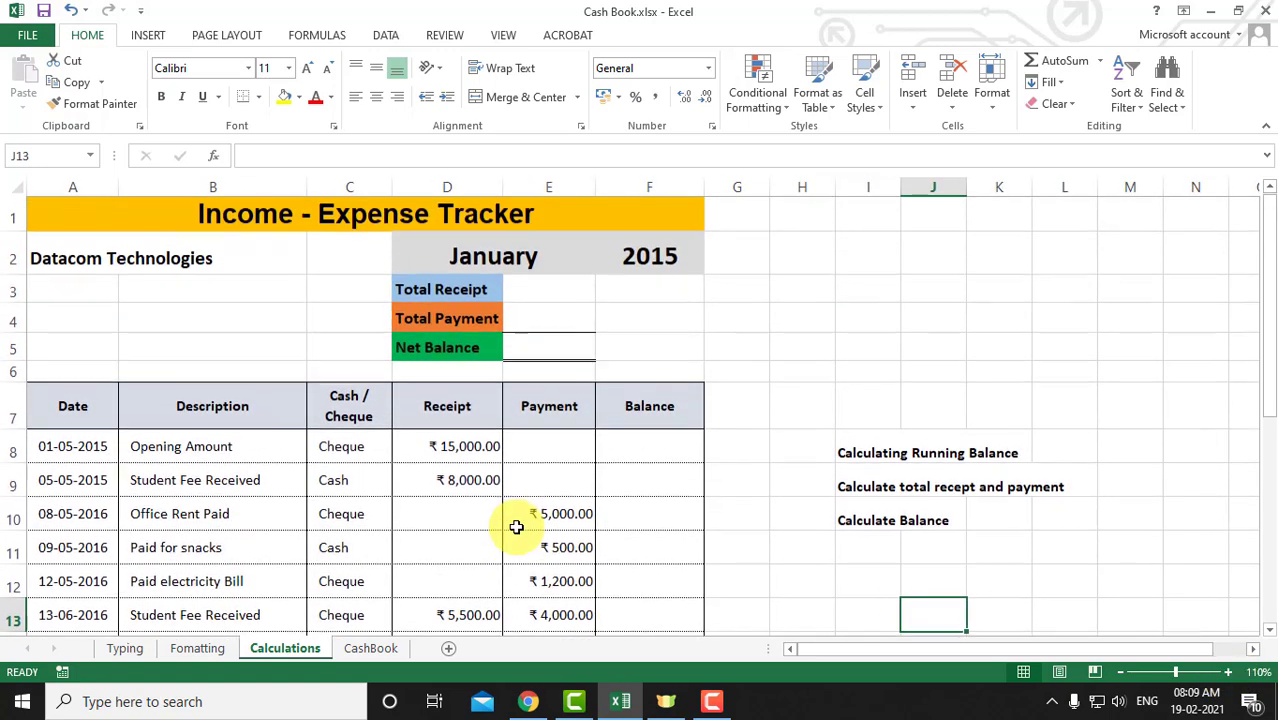
click(867, 454)
drag(867, 454, 993, 455)
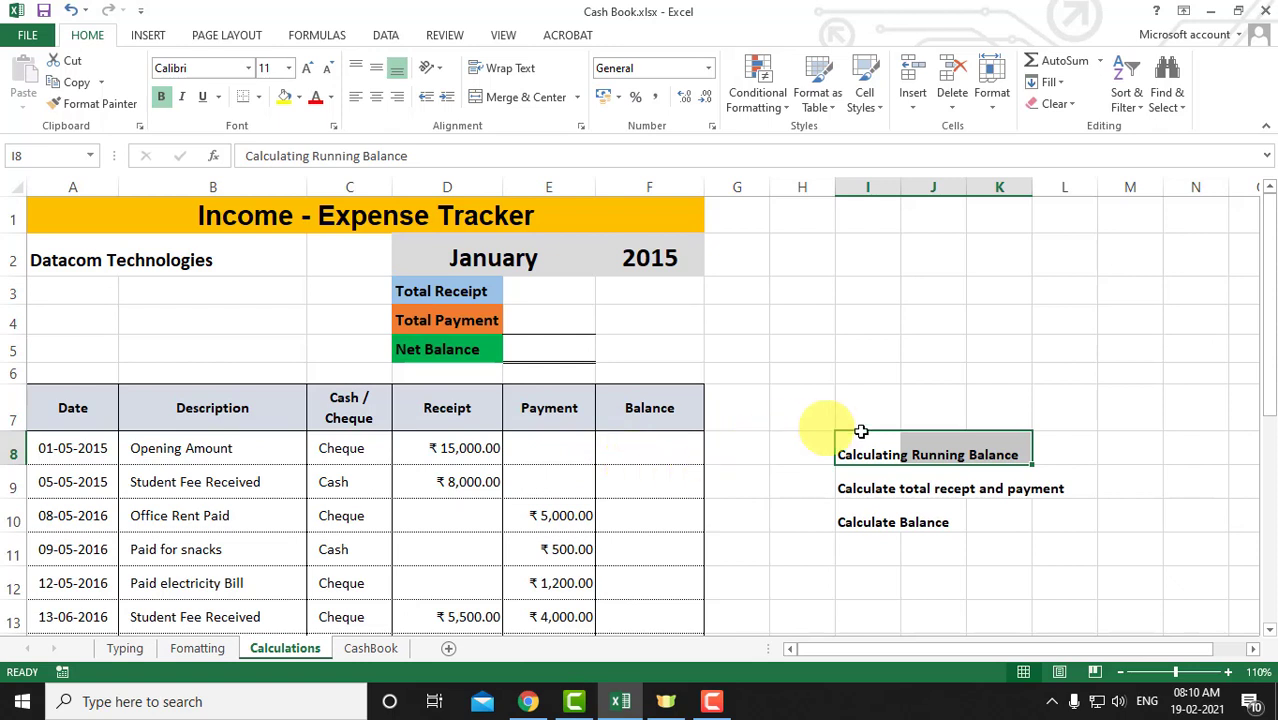
click(866, 487)
drag(866, 487, 1062, 484)
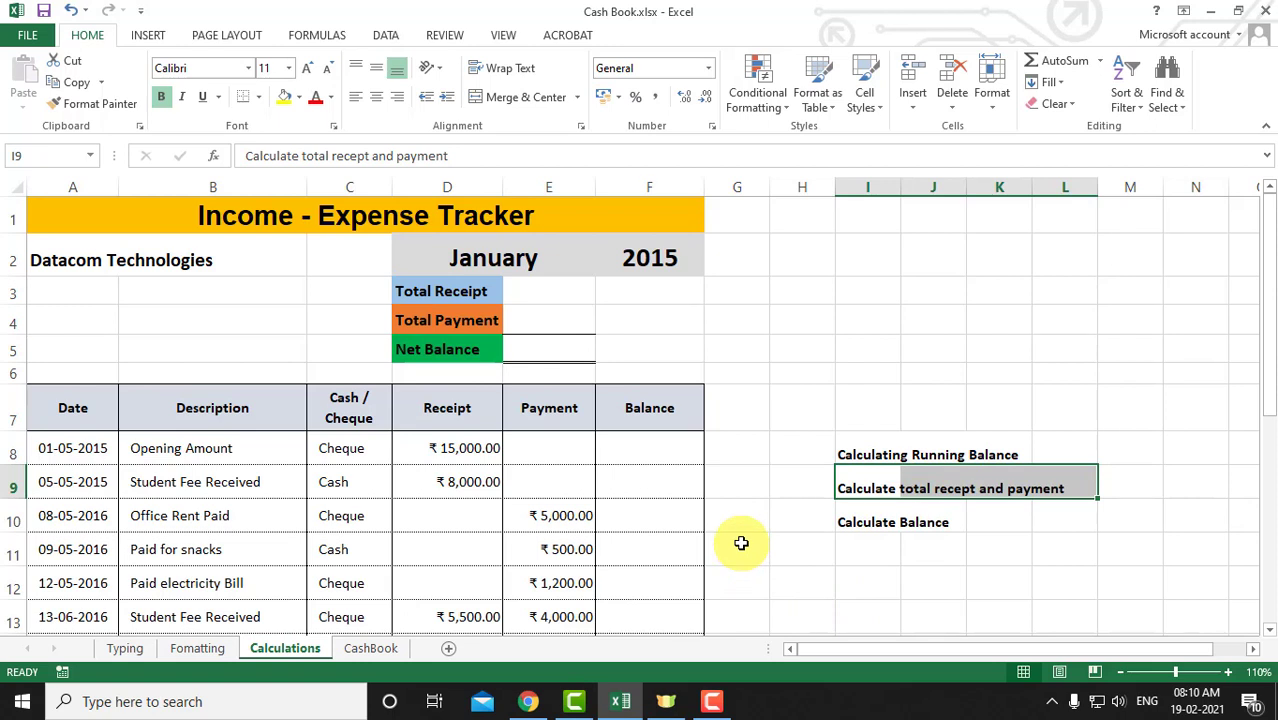
click(540, 290)
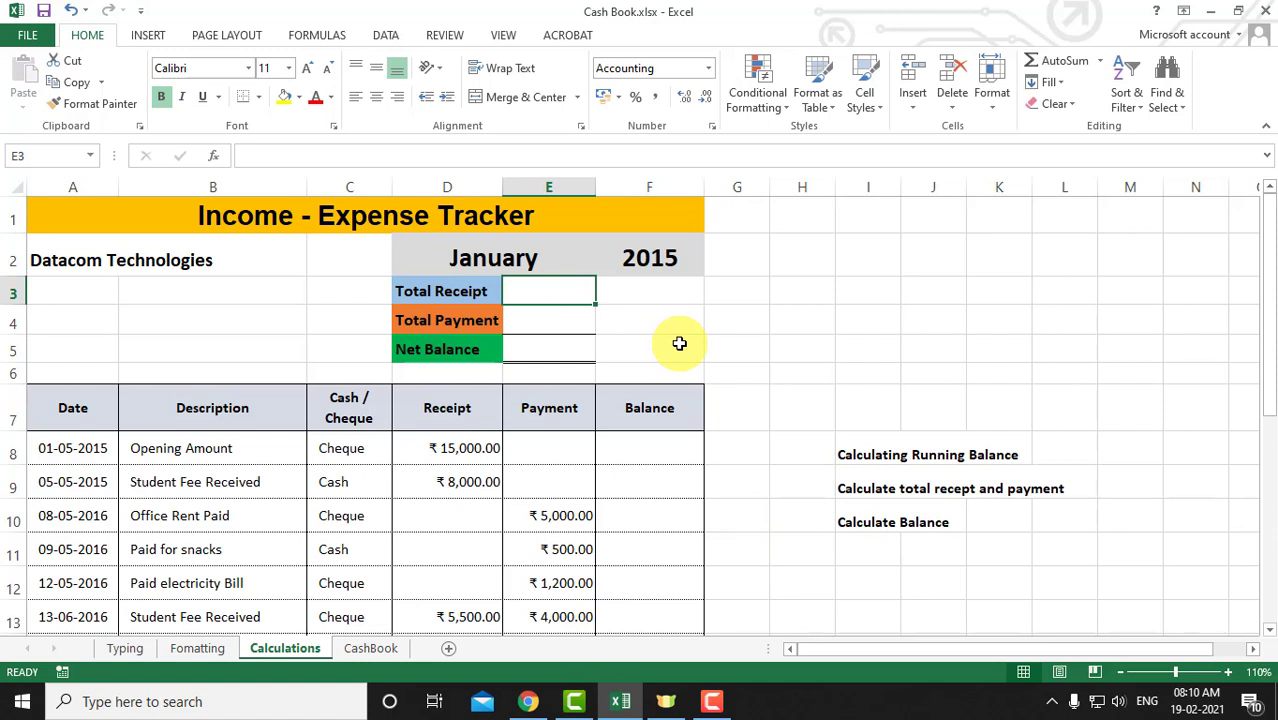
click(542, 317)
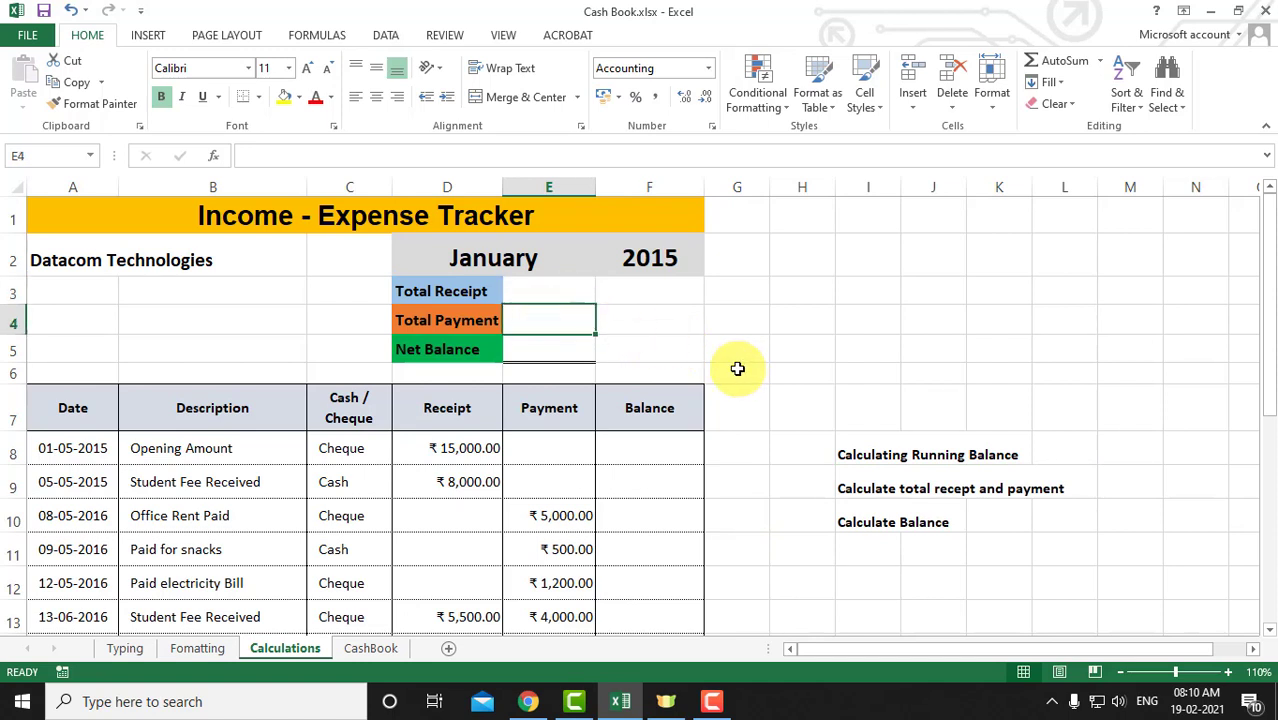
- Calculate the opening balance in F8 of the Calculations sheet as receipt minus payment with =D8-E8
click(536, 347)
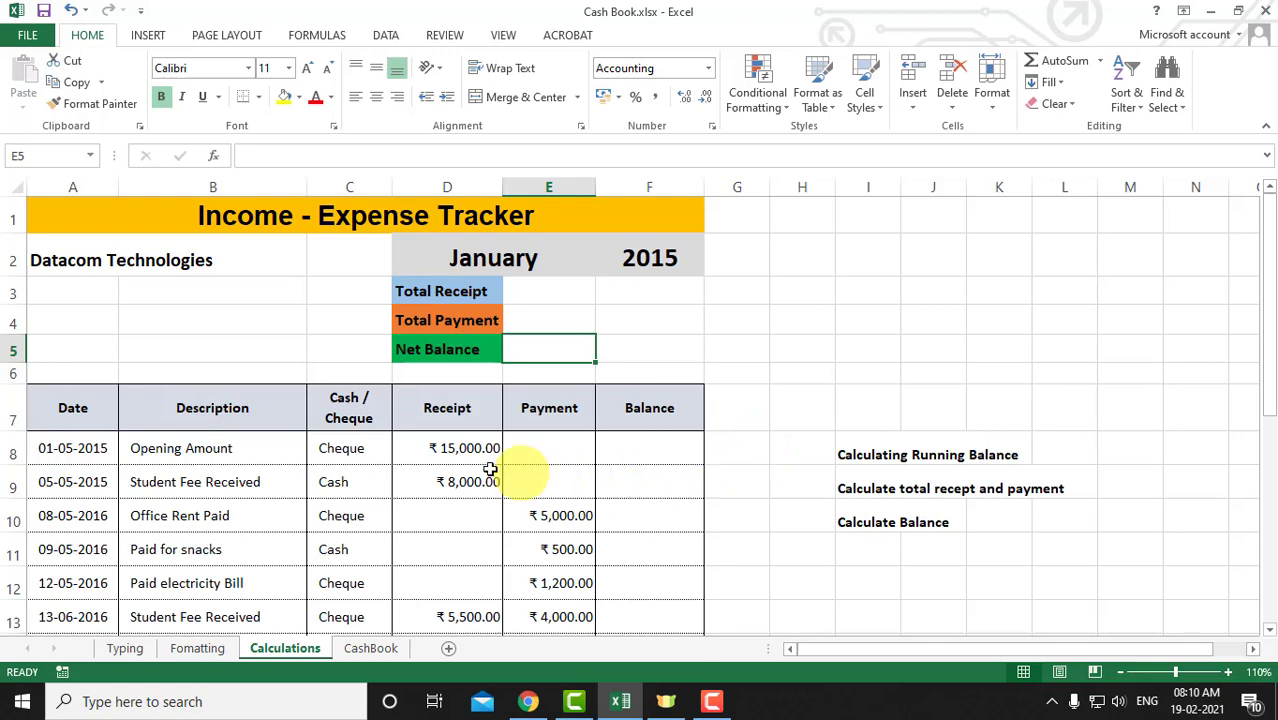
scroll(338, 448, down, 1)
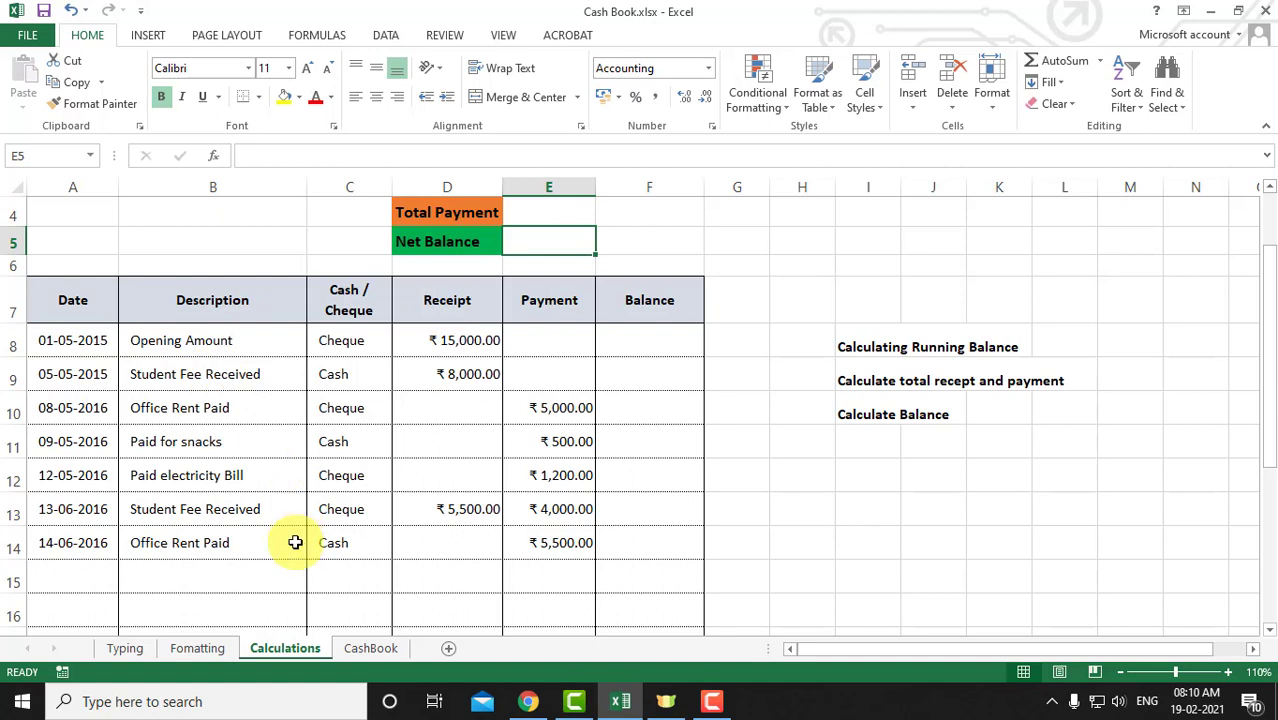
click(466, 343)
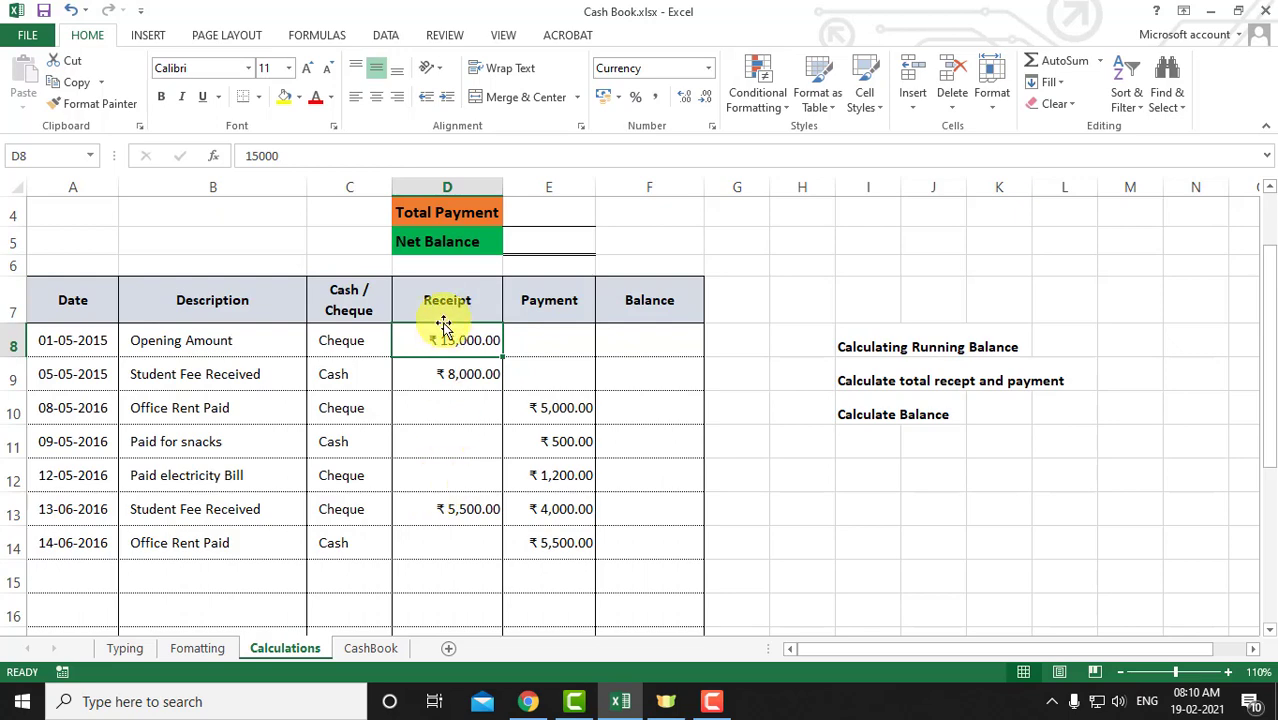
click(620, 345)
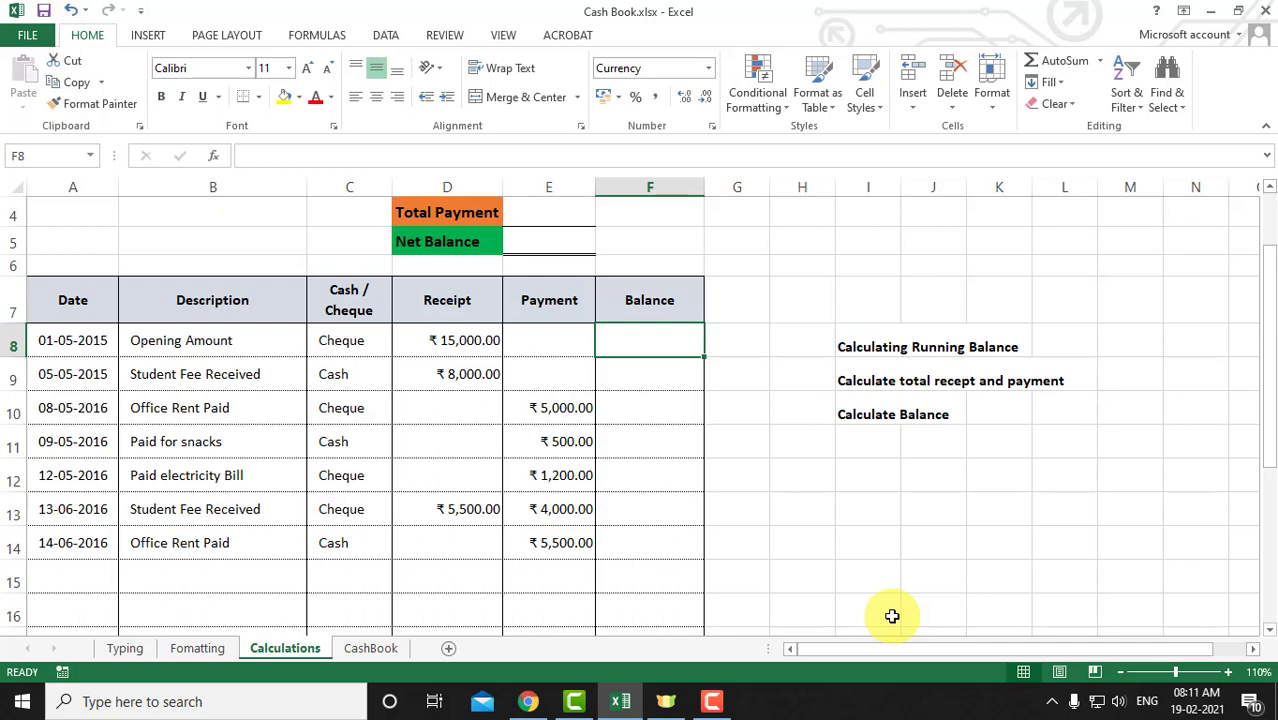
text(=)
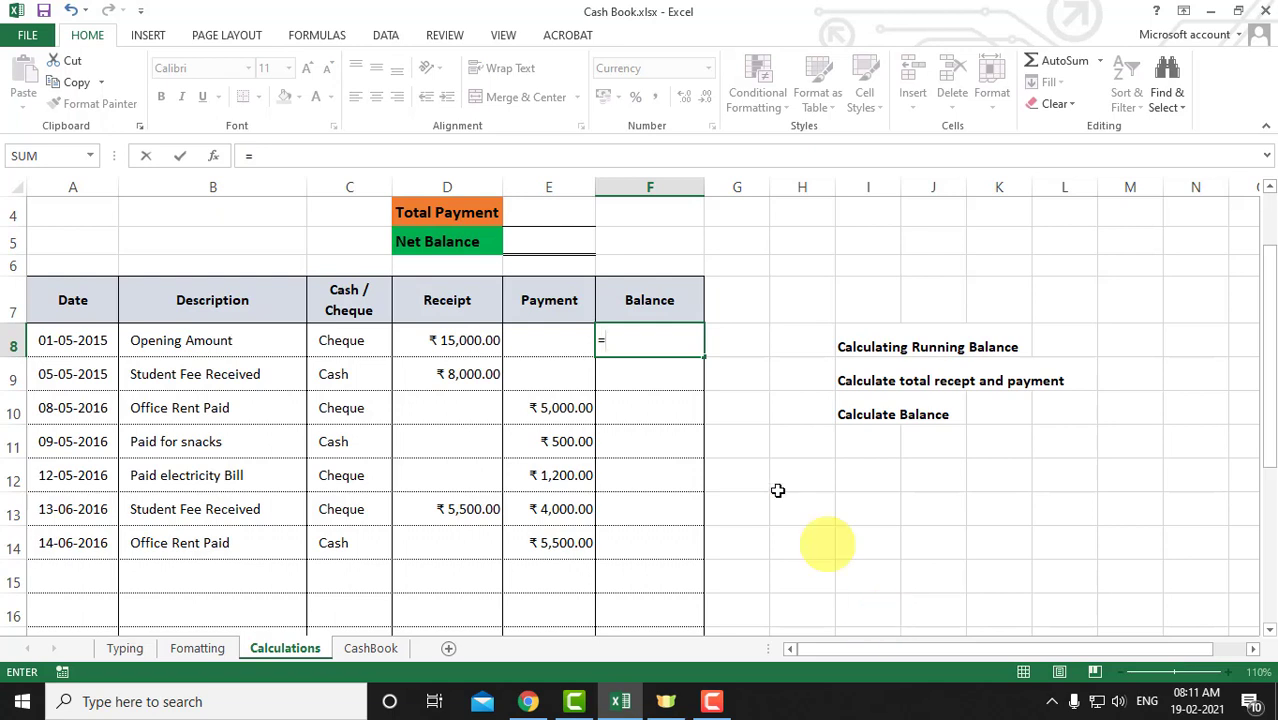
click(450, 342)
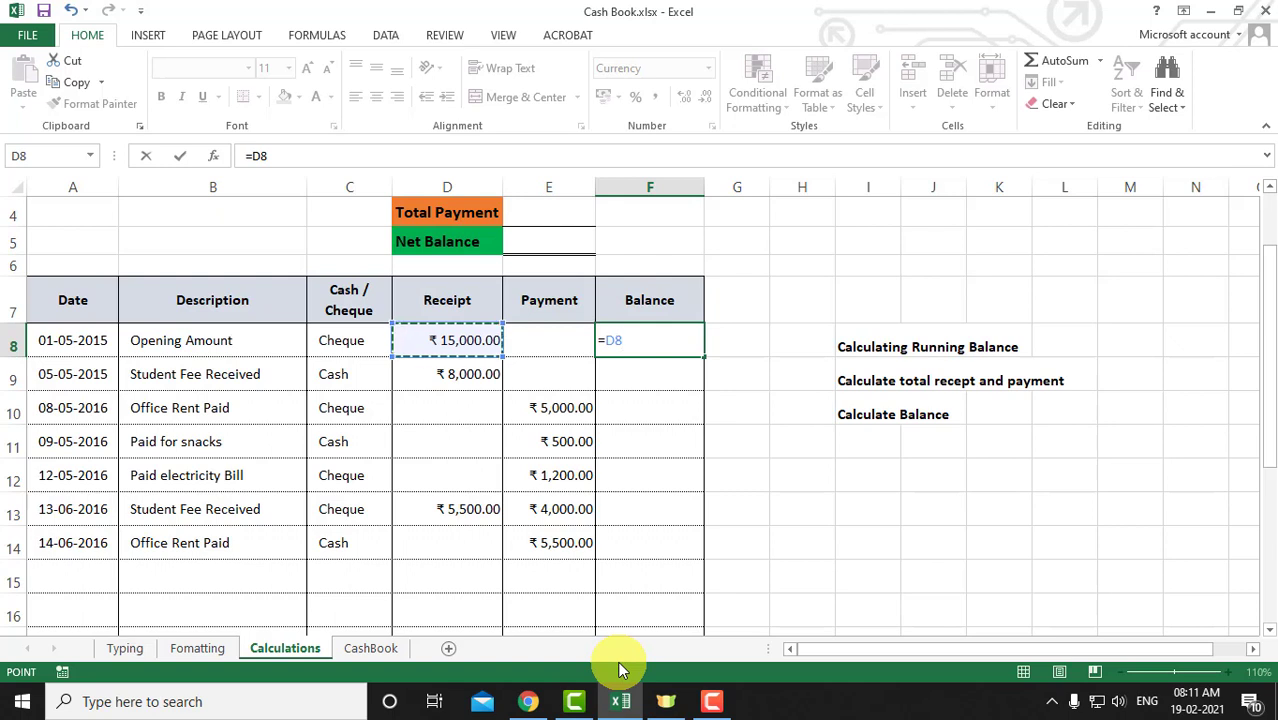
text(-)
click(533, 336)
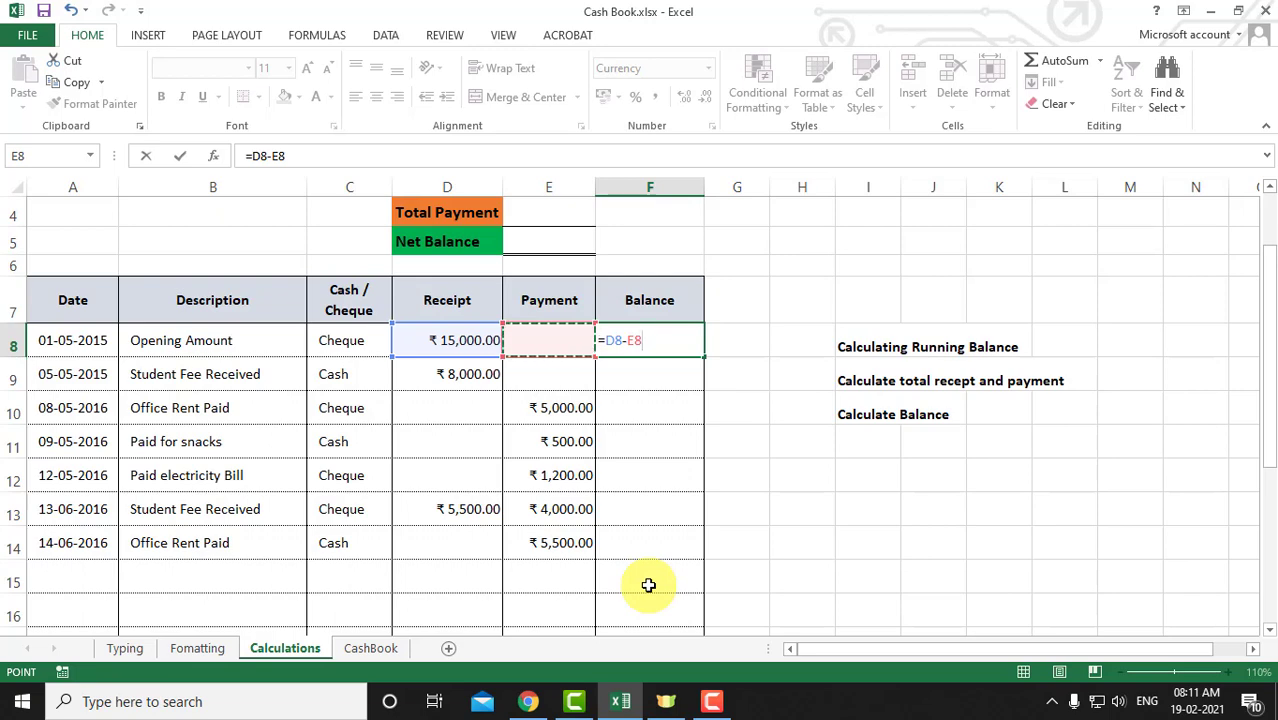
key(Return)
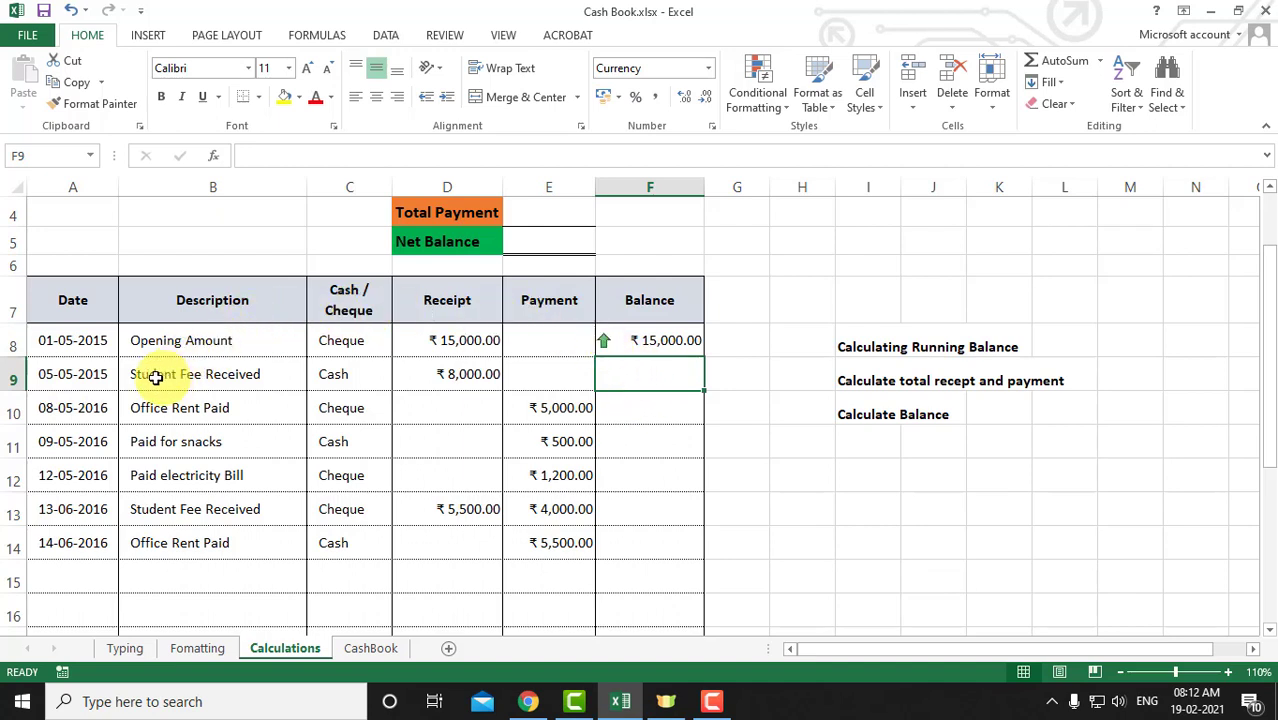
- Examine the description, payment mode and receipt amount of the Student Fee Received entry in row 9
click(190, 373)
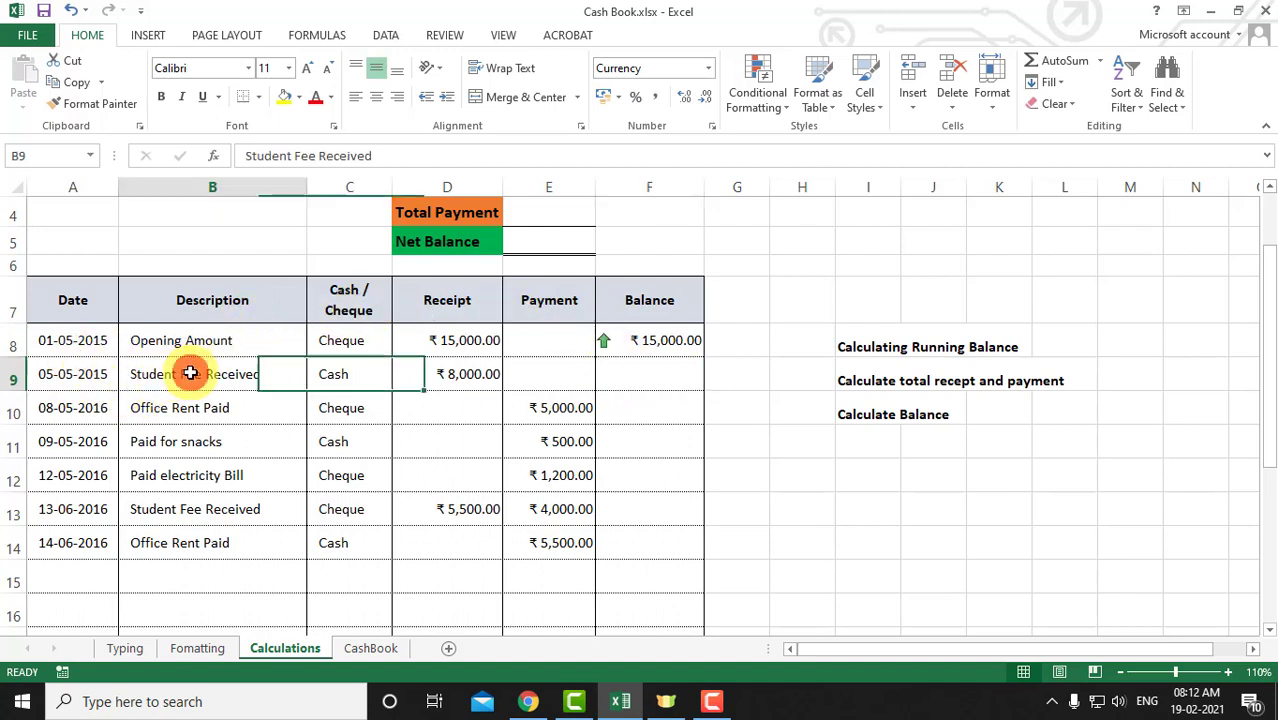
click(362, 373)
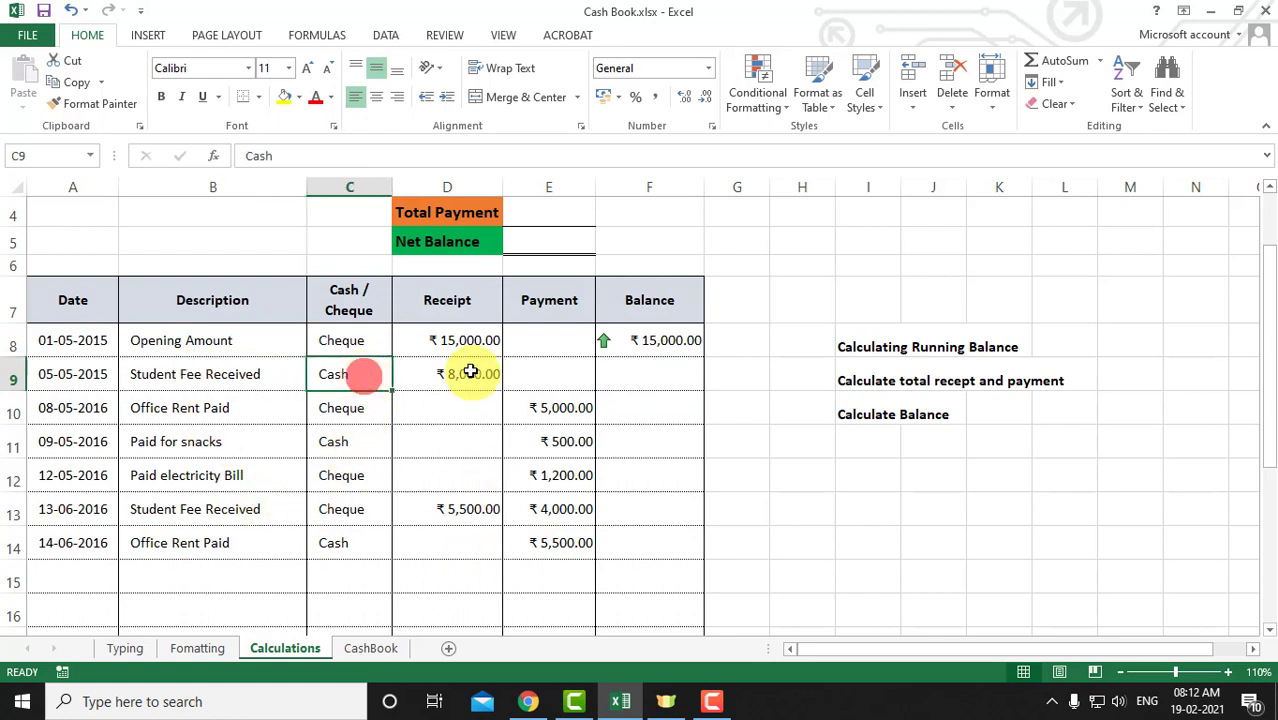
click(470, 374)
click(656, 372)
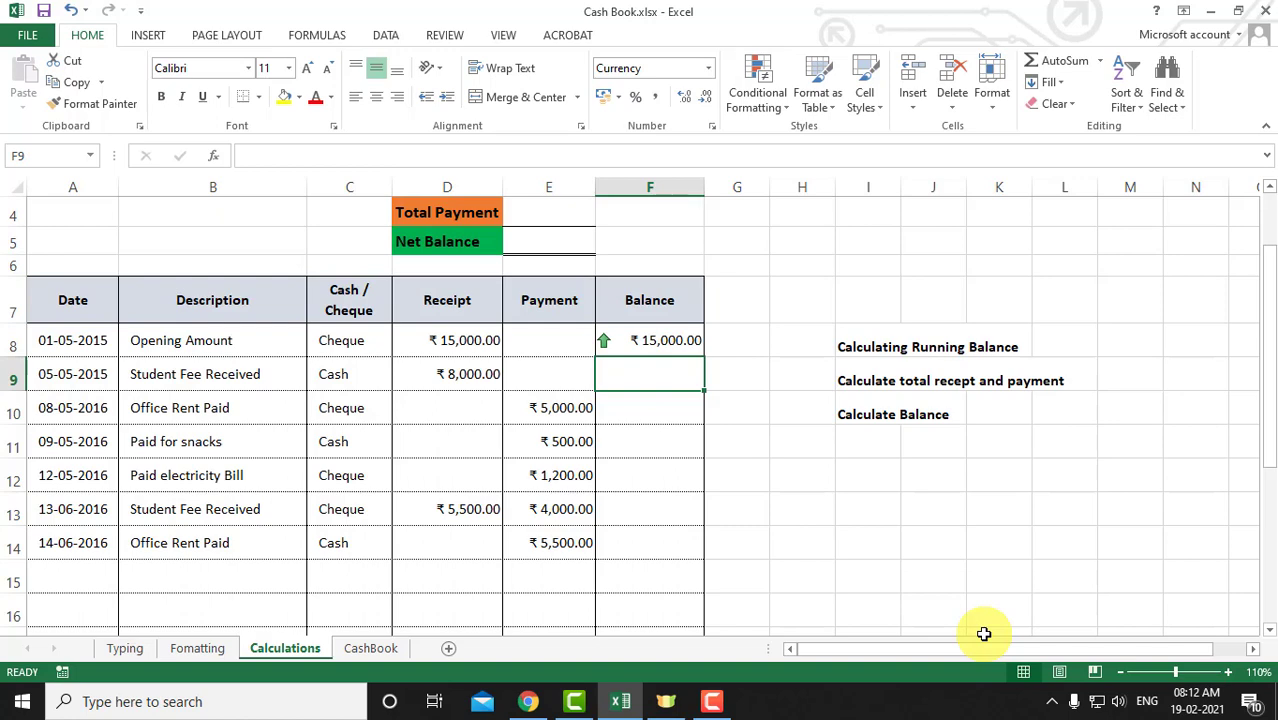
click(266, 371)
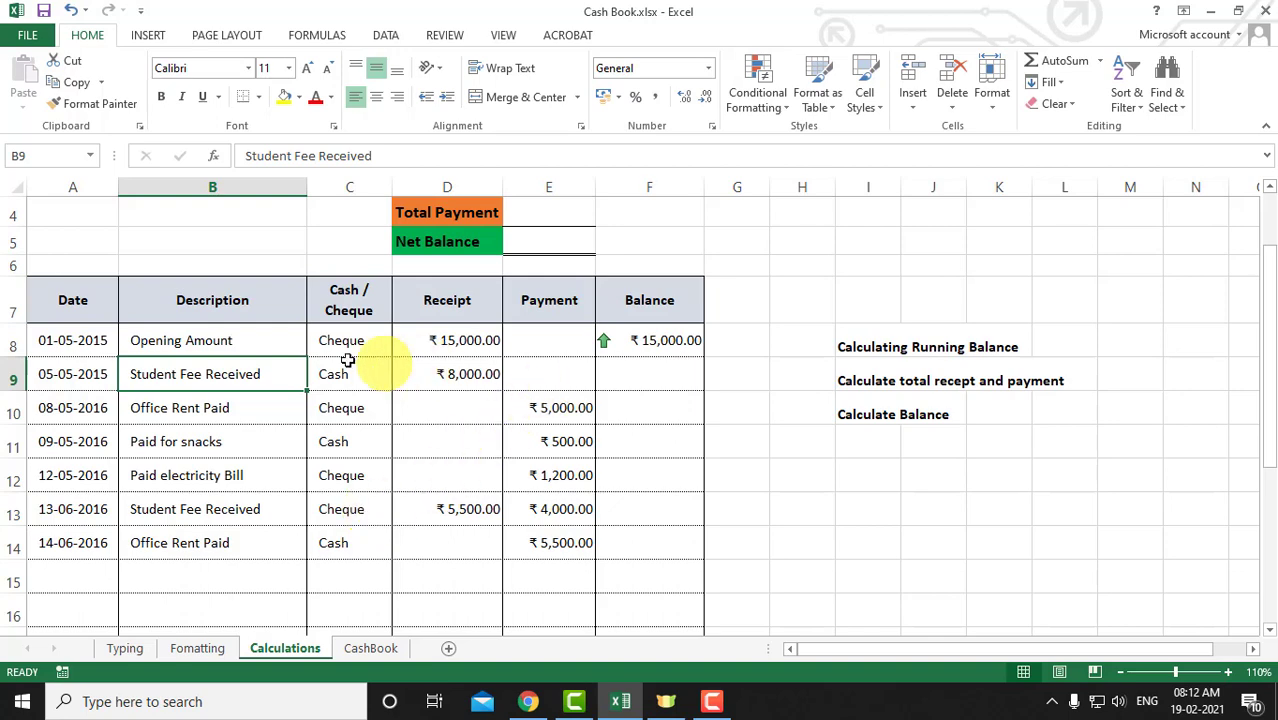
drag(238, 361, 448, 368)
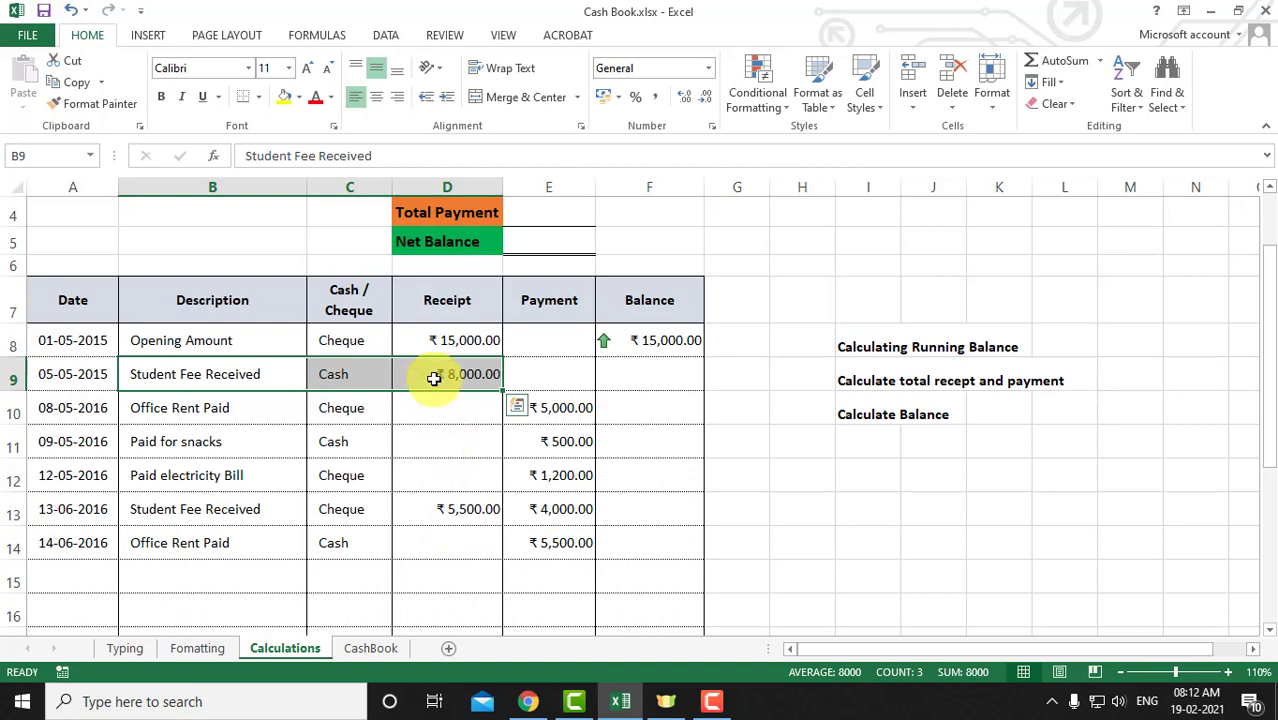
- Calculate the running balance in F9 from the previous balance, receipt and payment with =F8+D9-E9
click(634, 376)
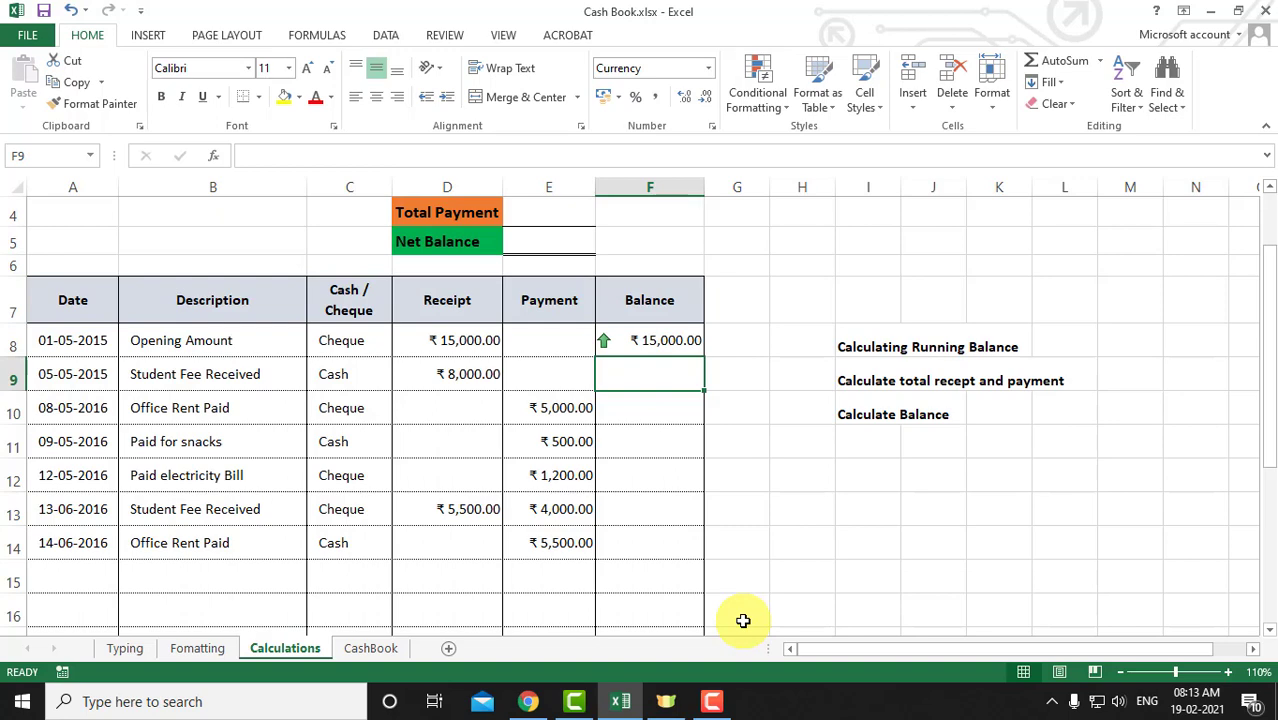
text(=)
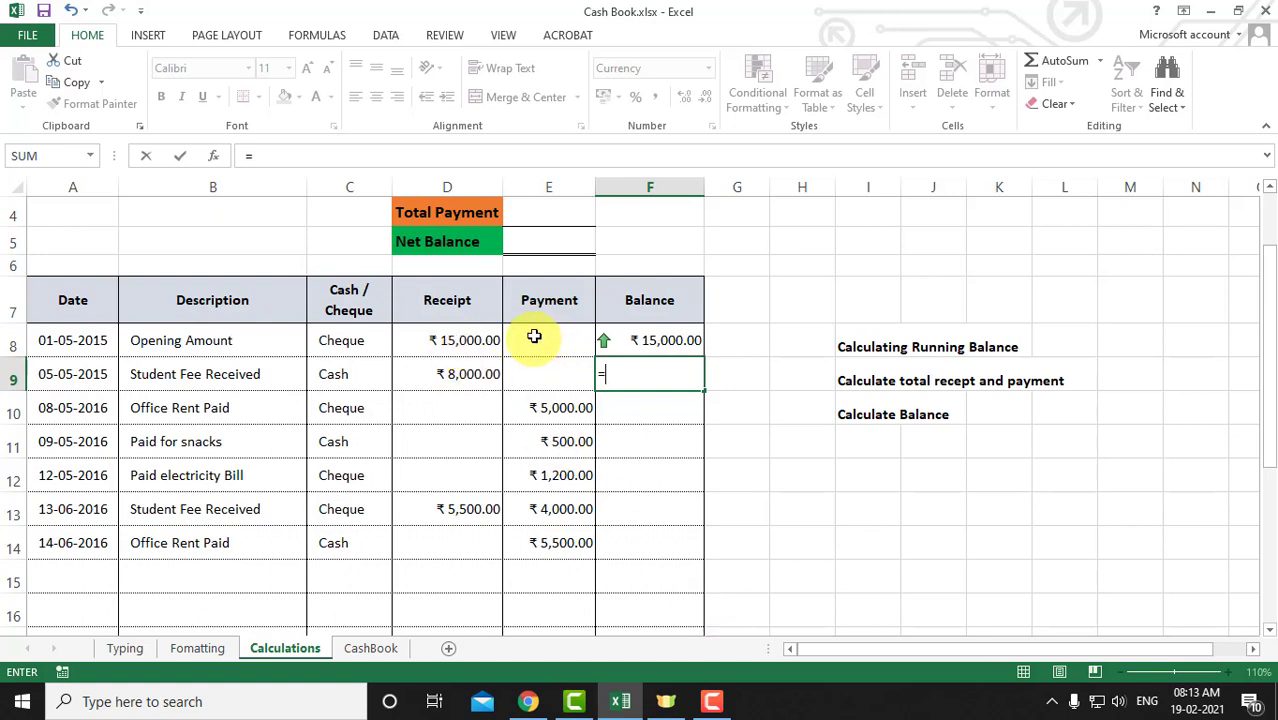
click(659, 339)
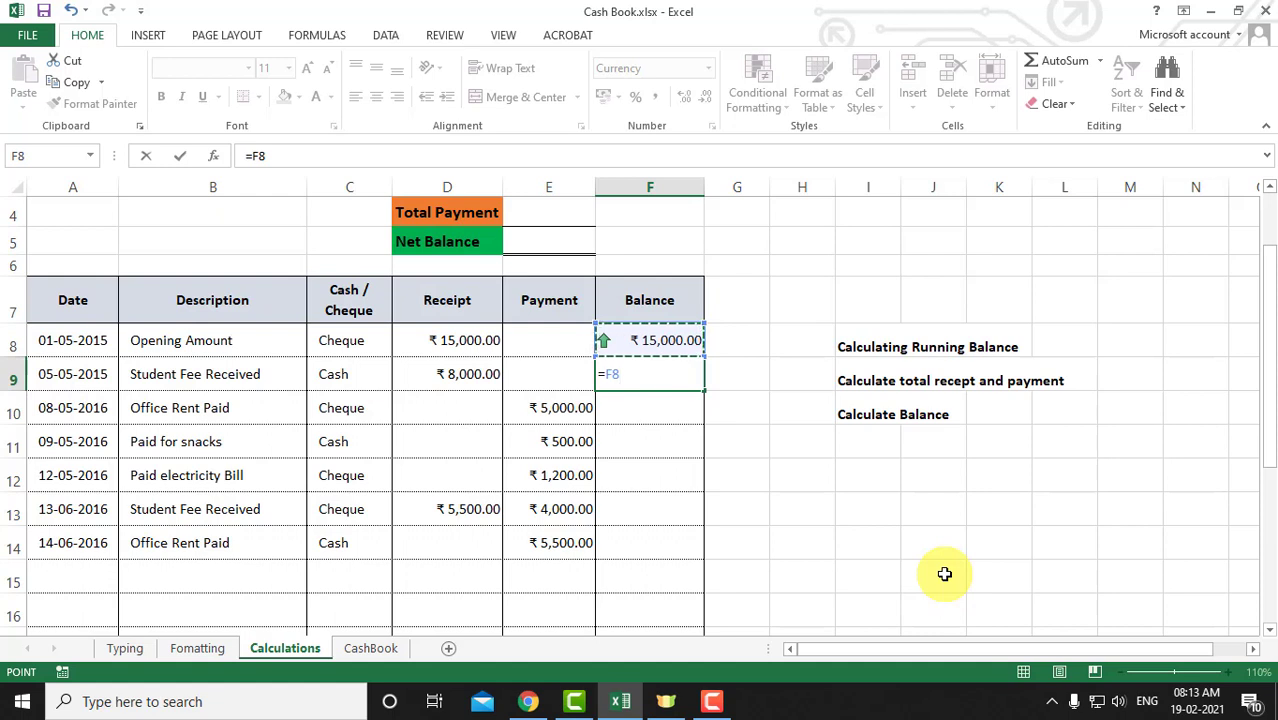
text(=)
key(BackSpace)
text(+)
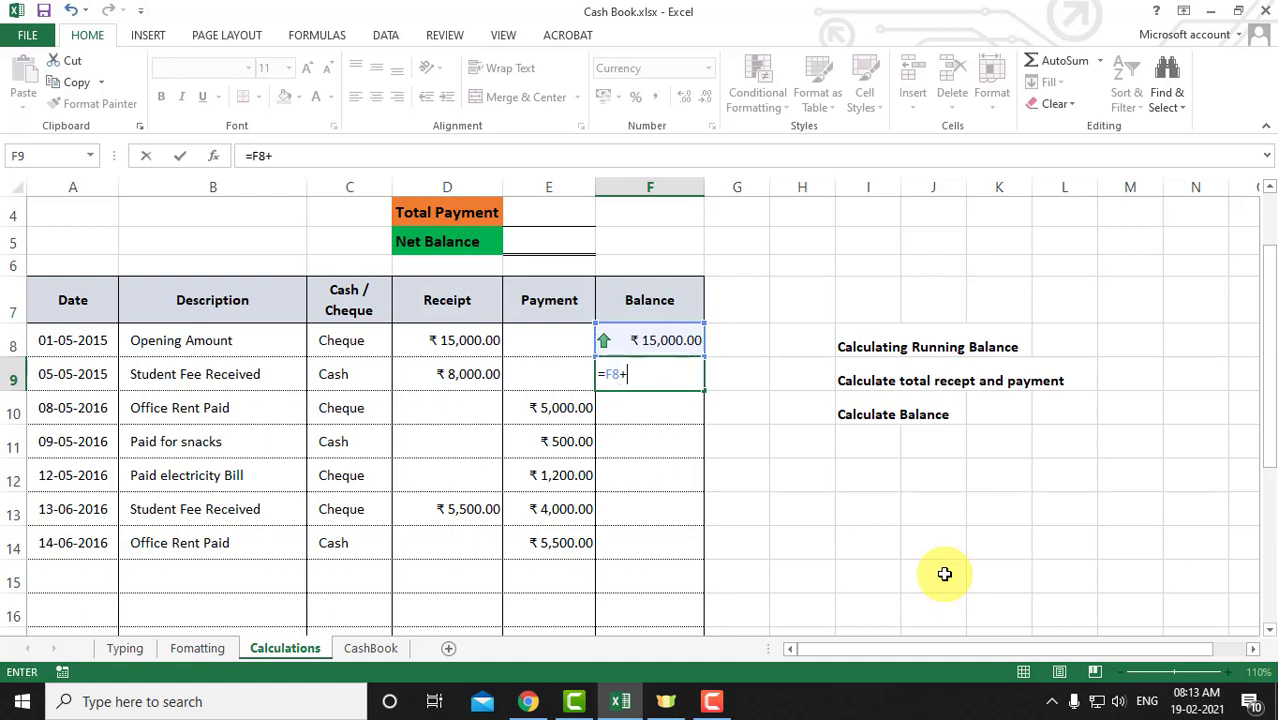
click(451, 366)
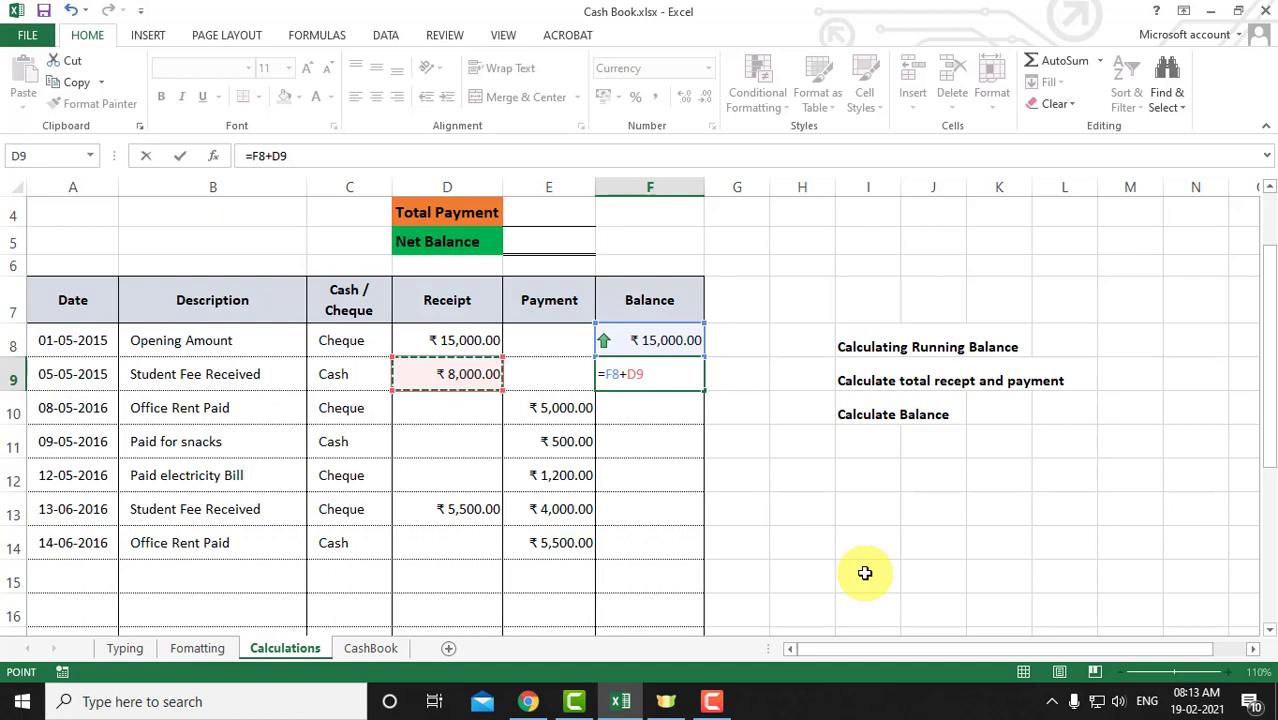
text(-)
click(551, 374)
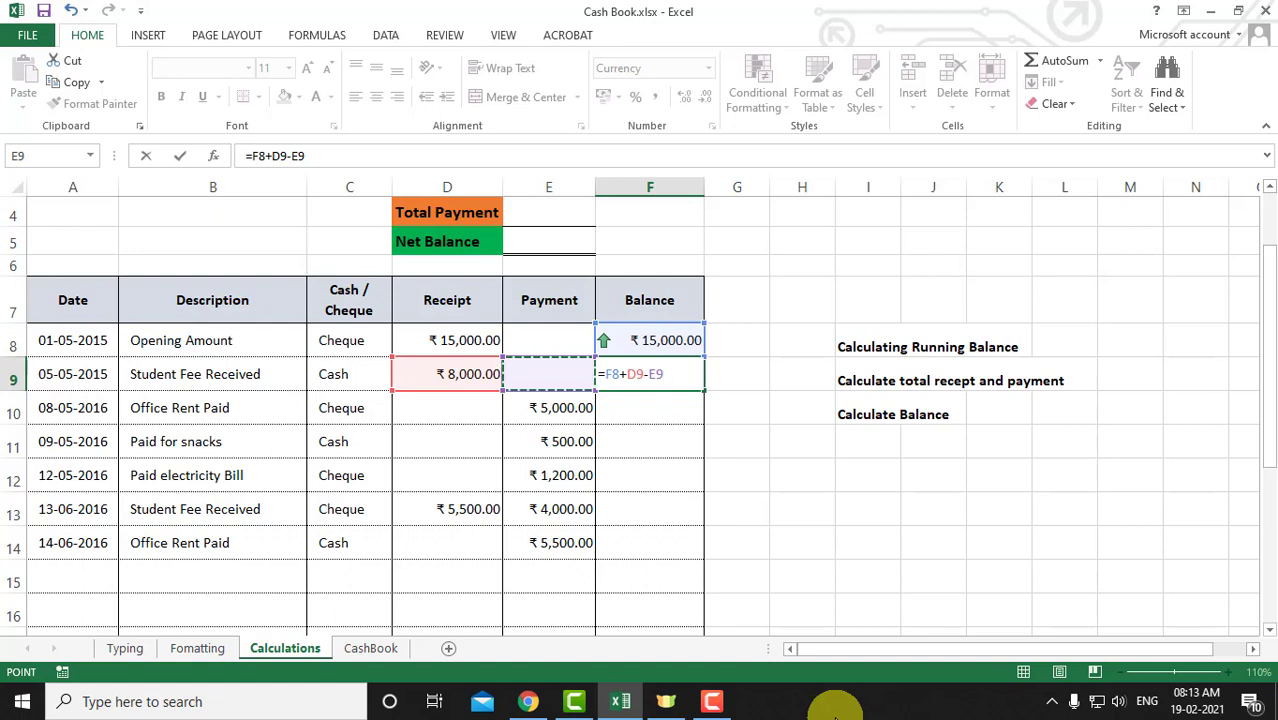
key(Return)
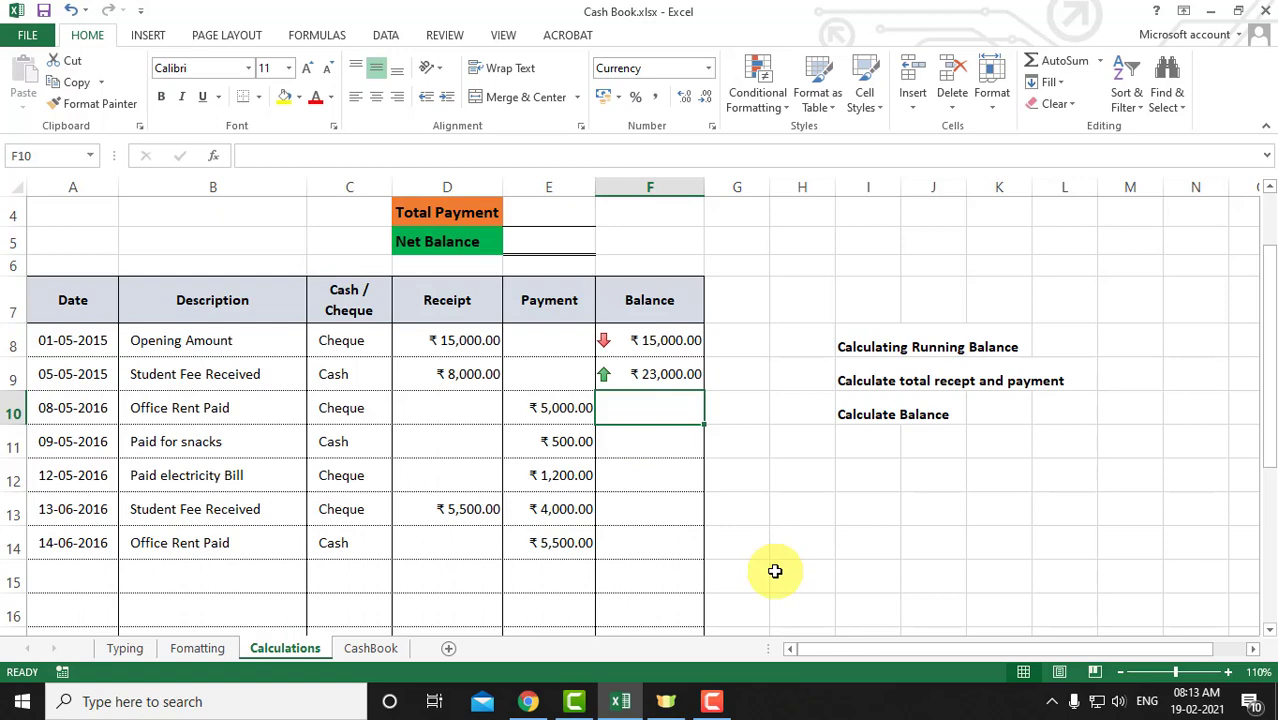
- Calculate the running balance for the Office Rent Paid entry in F10 with =F9+D10-E10
text(=)
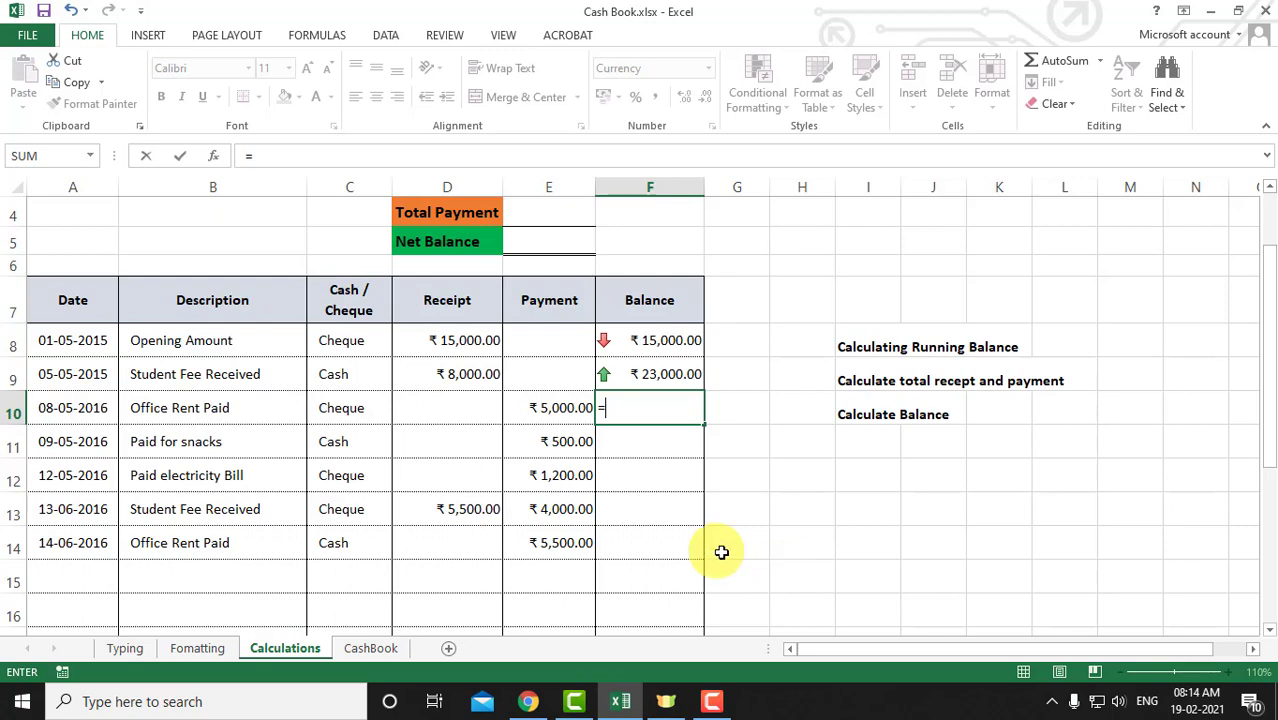
click(645, 374)
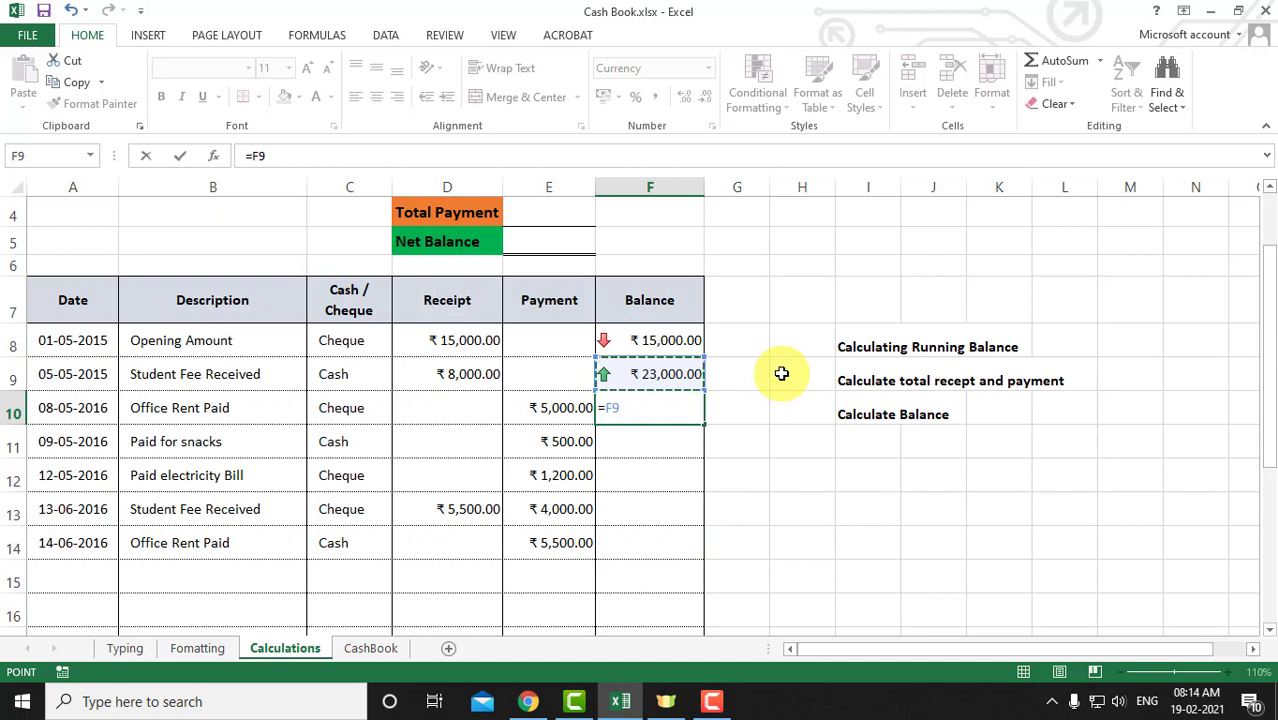
text(+)
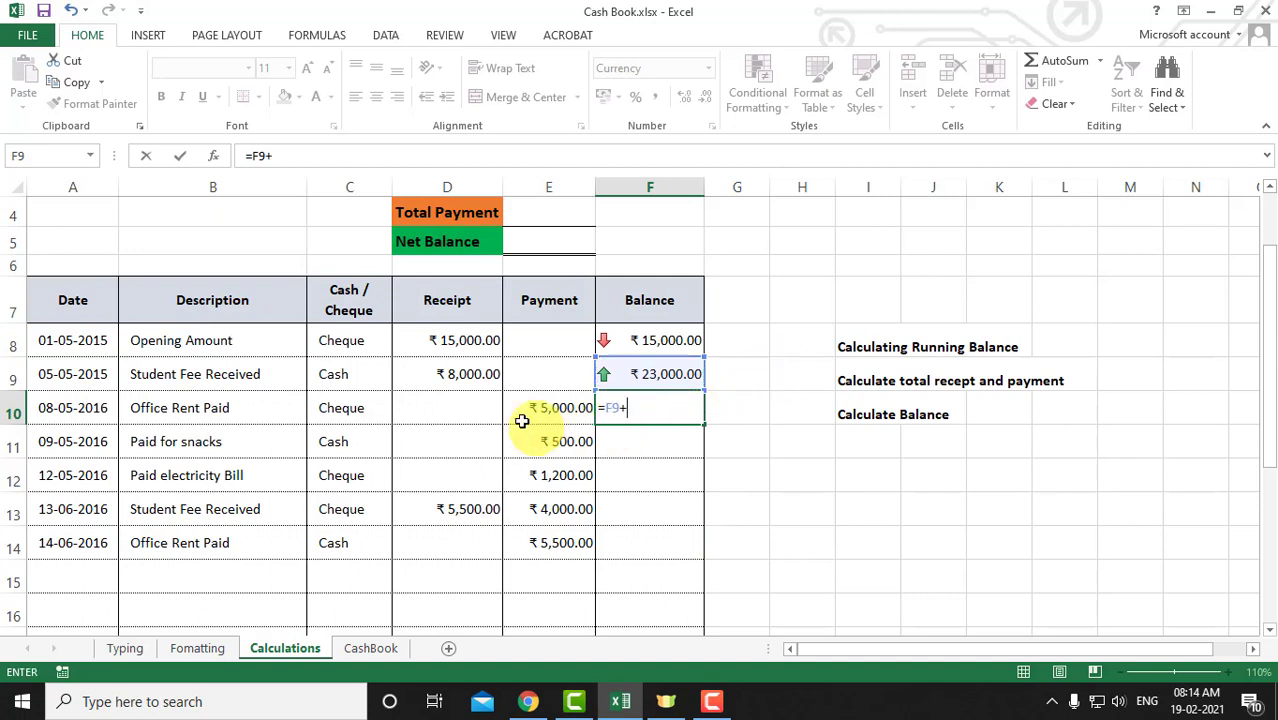
click(444, 405)
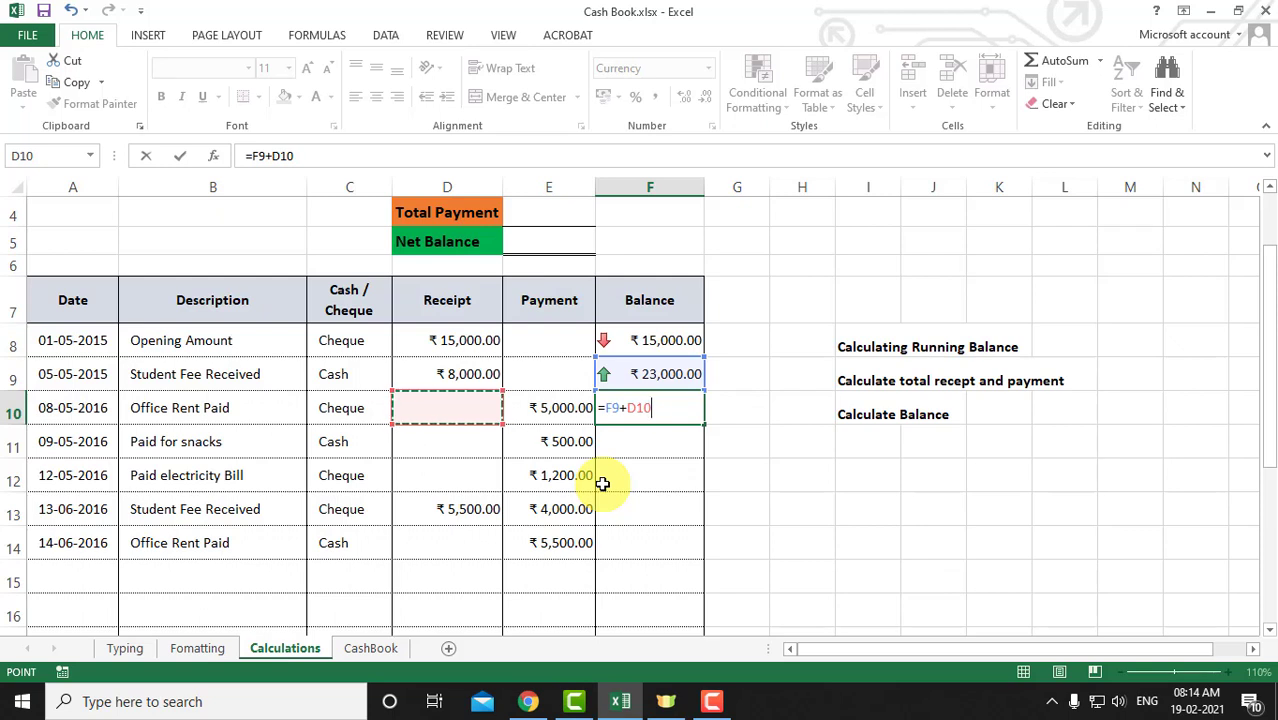
text(-)
click(553, 400)
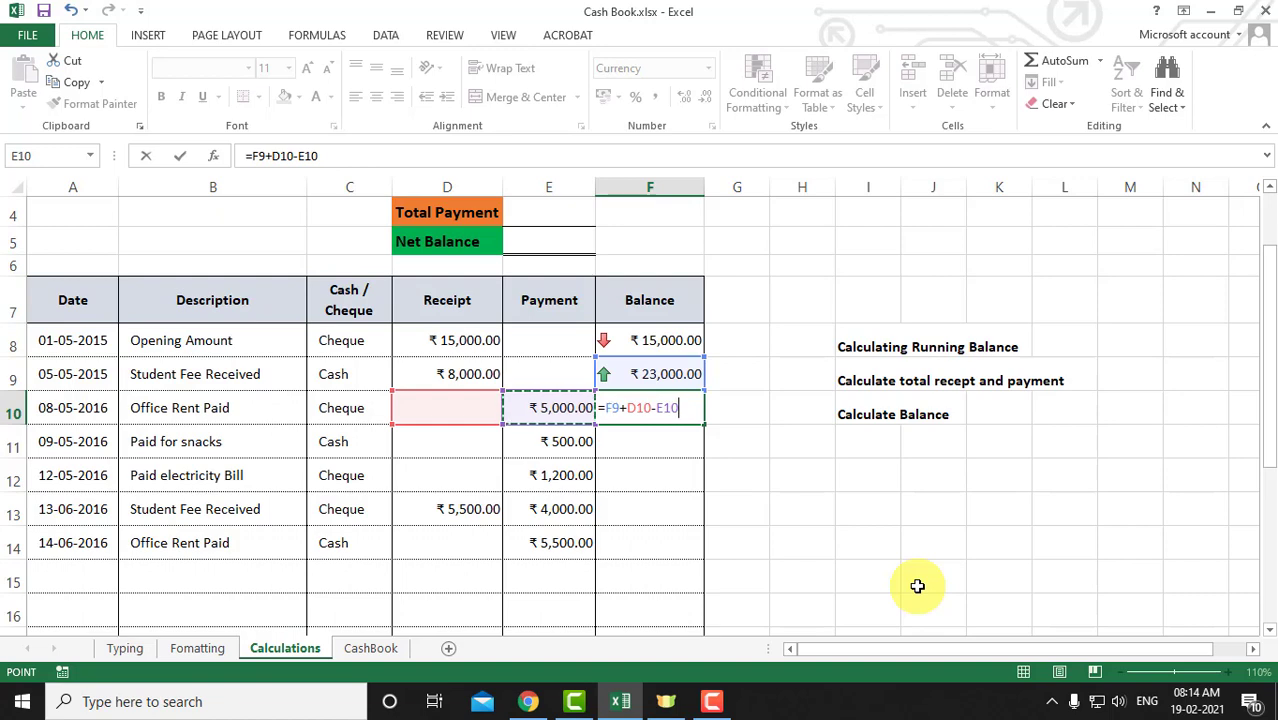
key(Return)
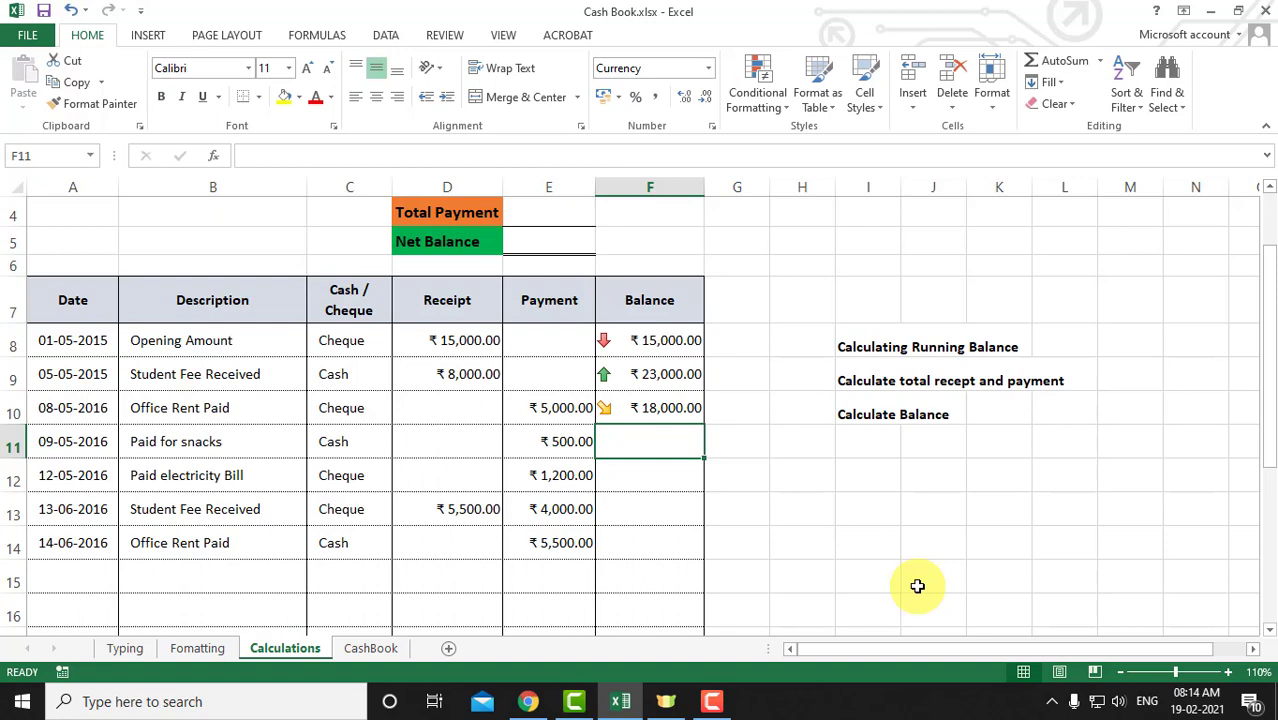
- Calculate the running balance for the Paid for snacks entry in F11 with =F10+D11-E11
text(=)
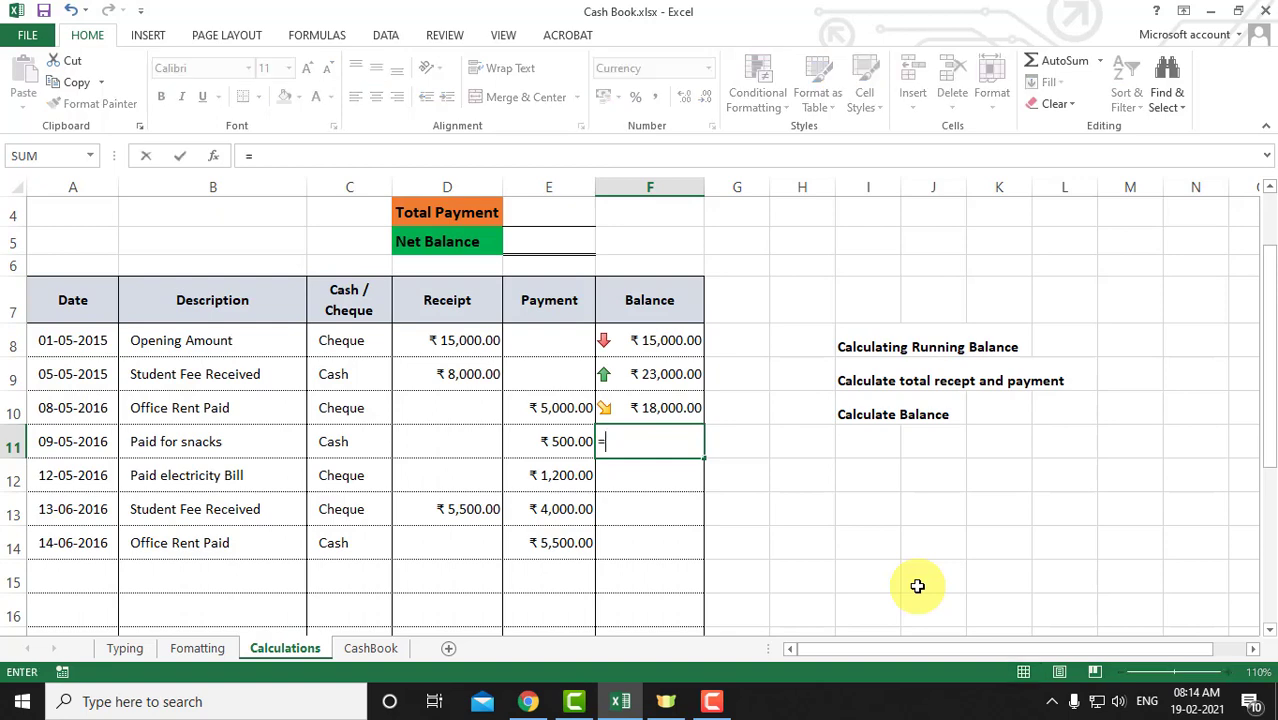
click(676, 407)
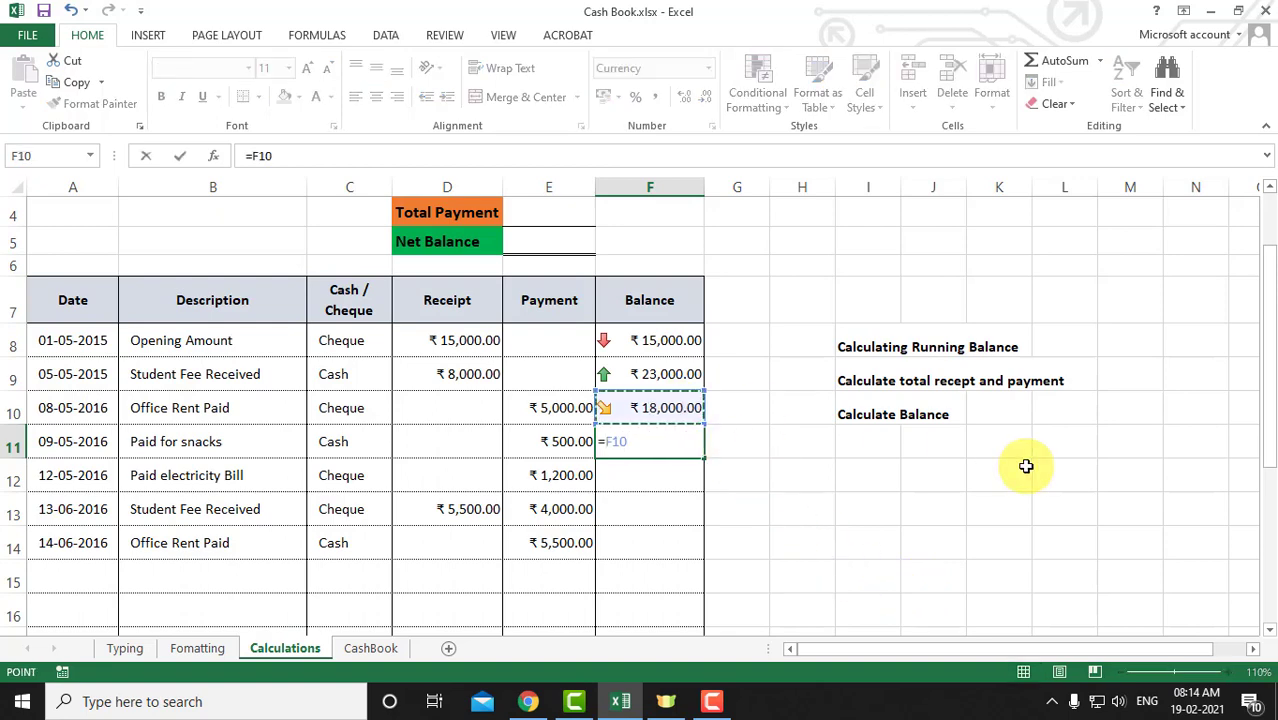
text(+)
click(446, 441)
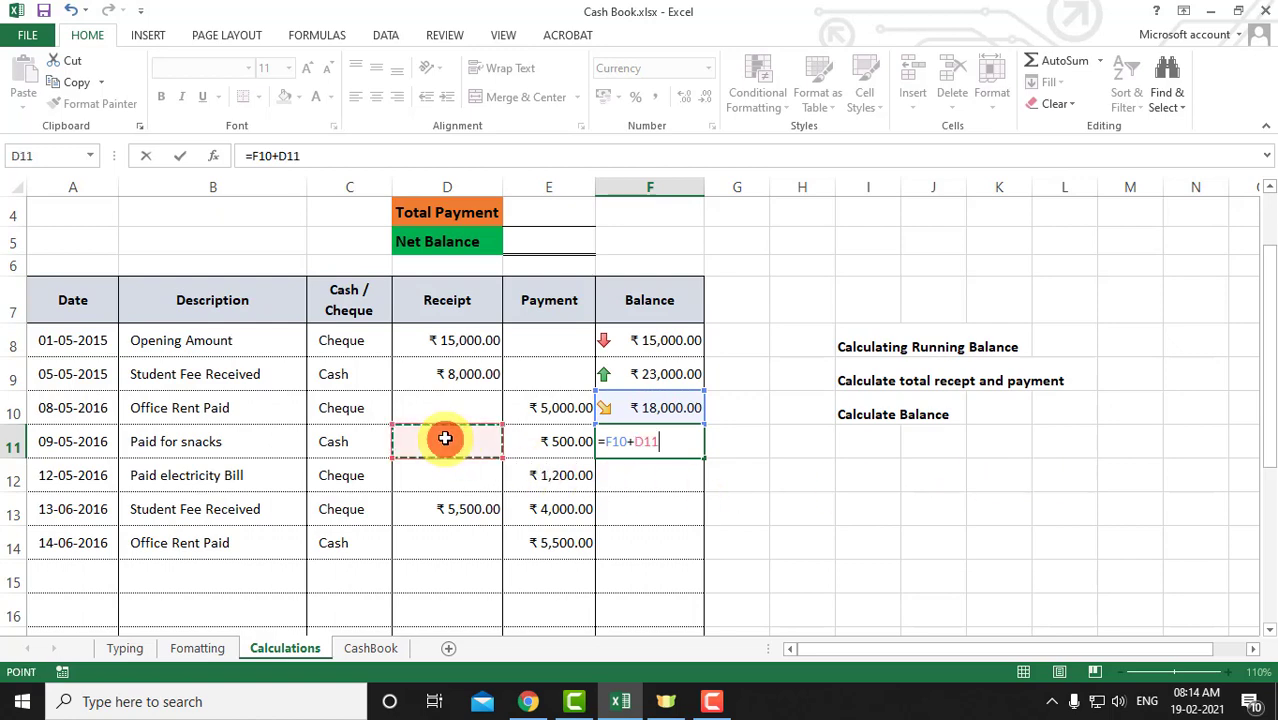
text(-)
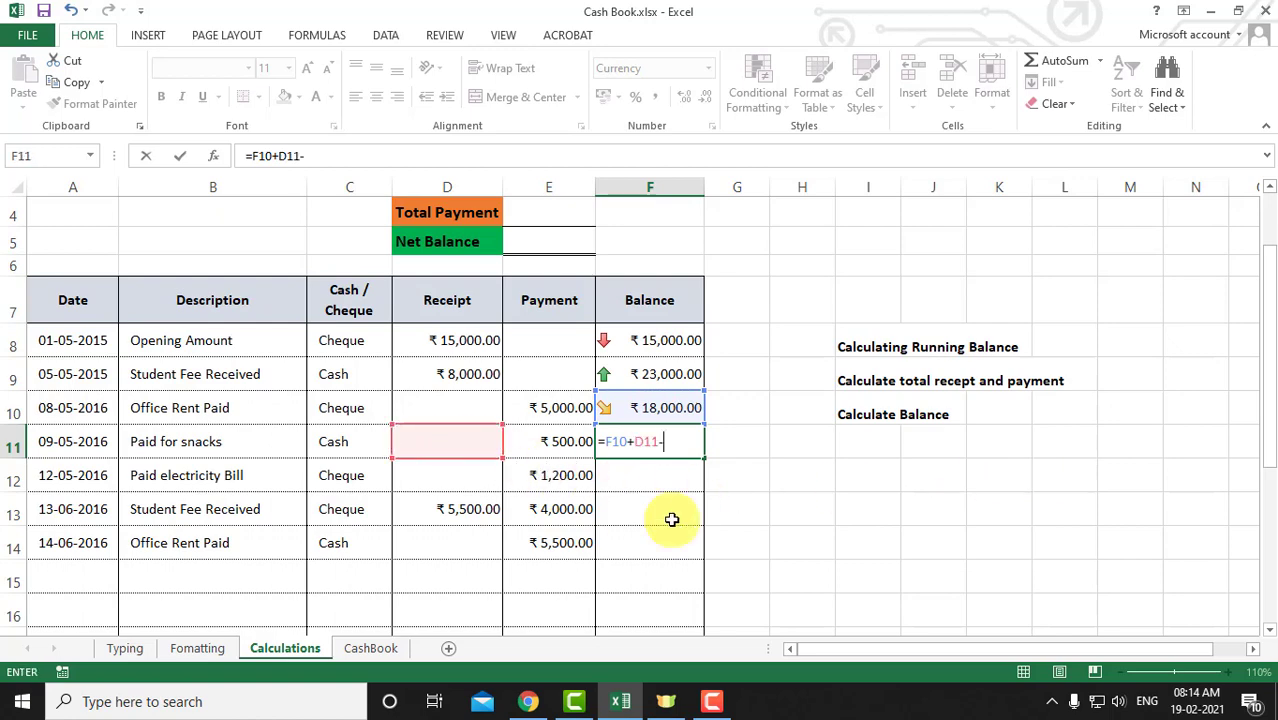
click(530, 441)
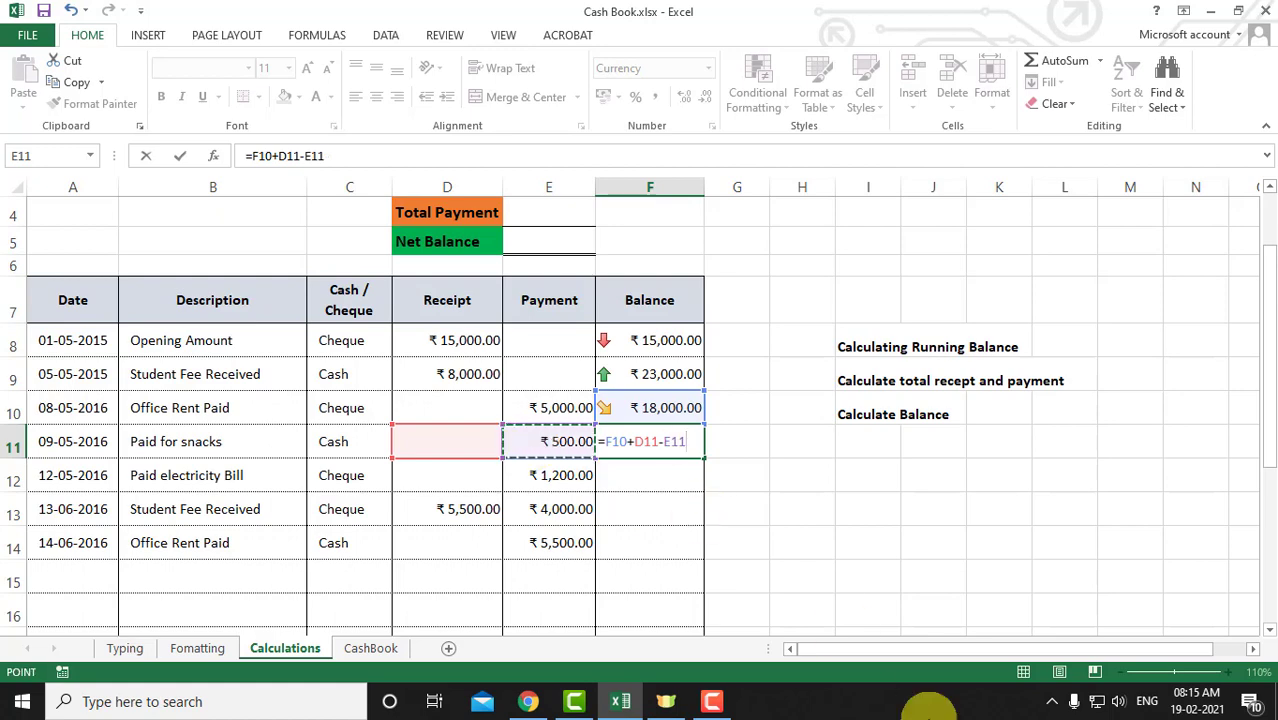
key(Return)
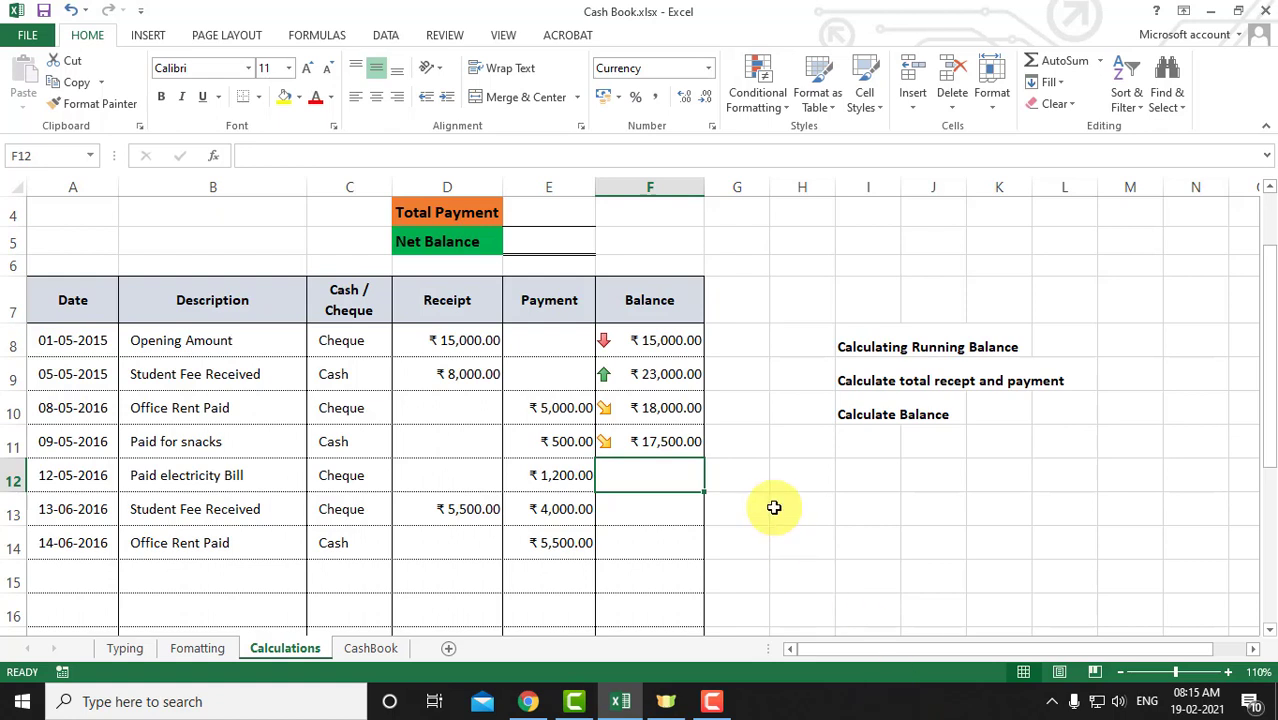
- Fill the running balance formula from F11 down the Balance column to F21
click(655, 438)
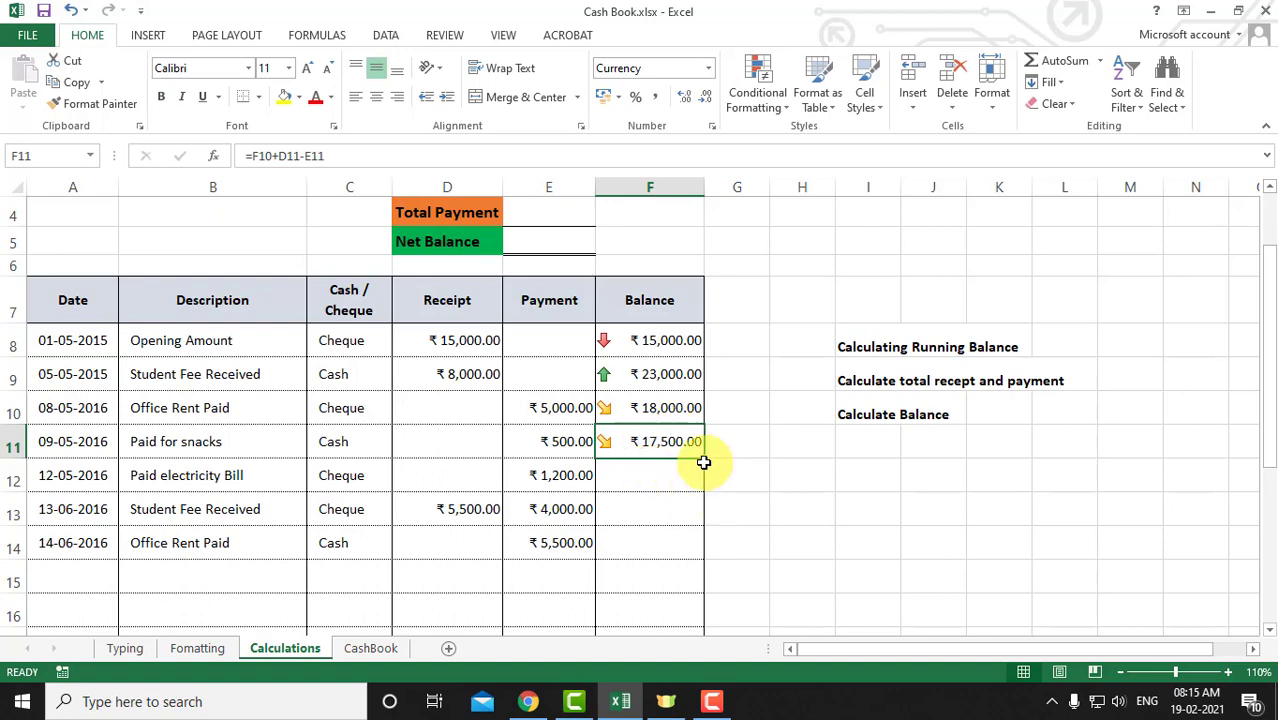
drag(704, 457, 660, 492)
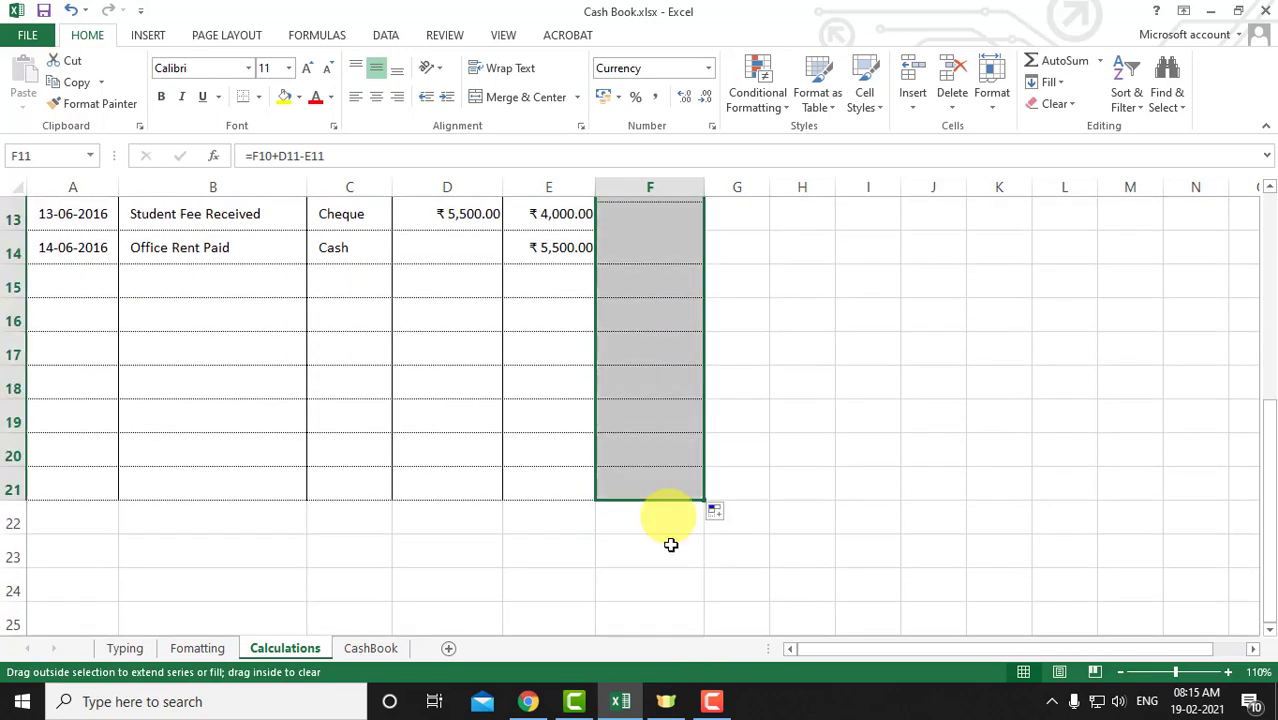
scroll(665, 480, up, 1)
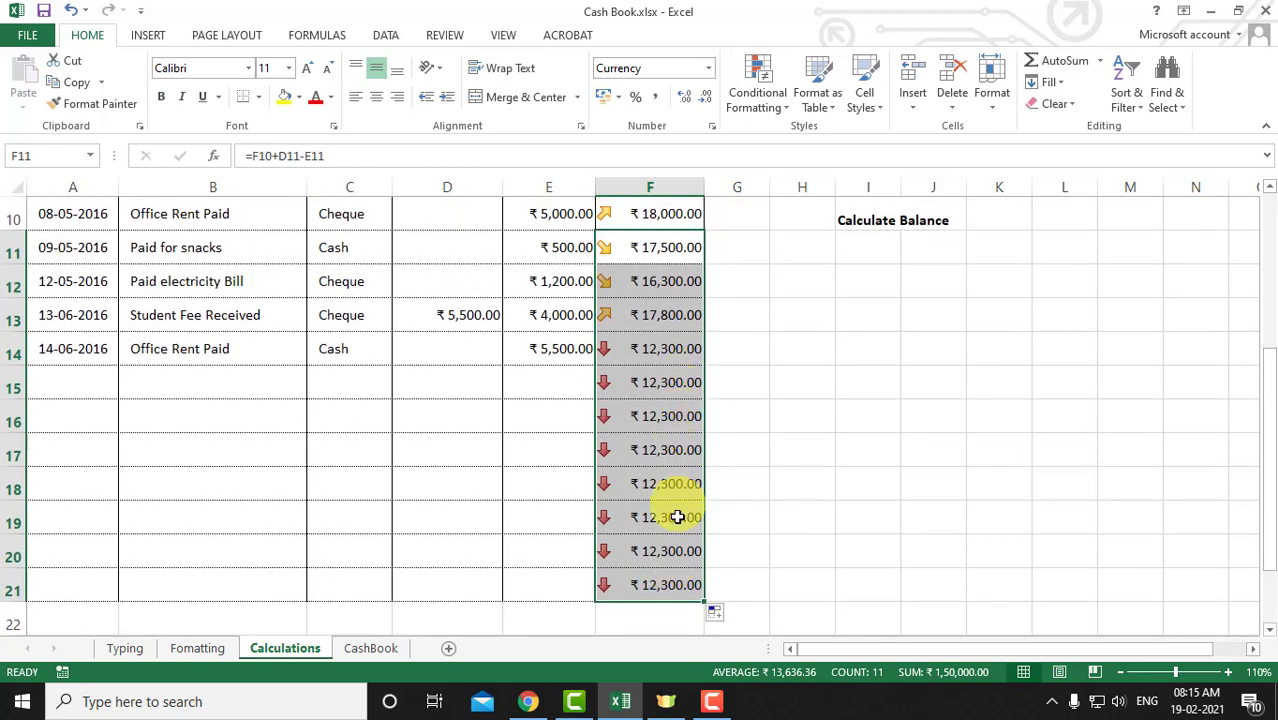
- Start a new entry in row 15 with the date 15-06-2016 and the description "Pizza ordered"
scroll(549, 523, up, 2)
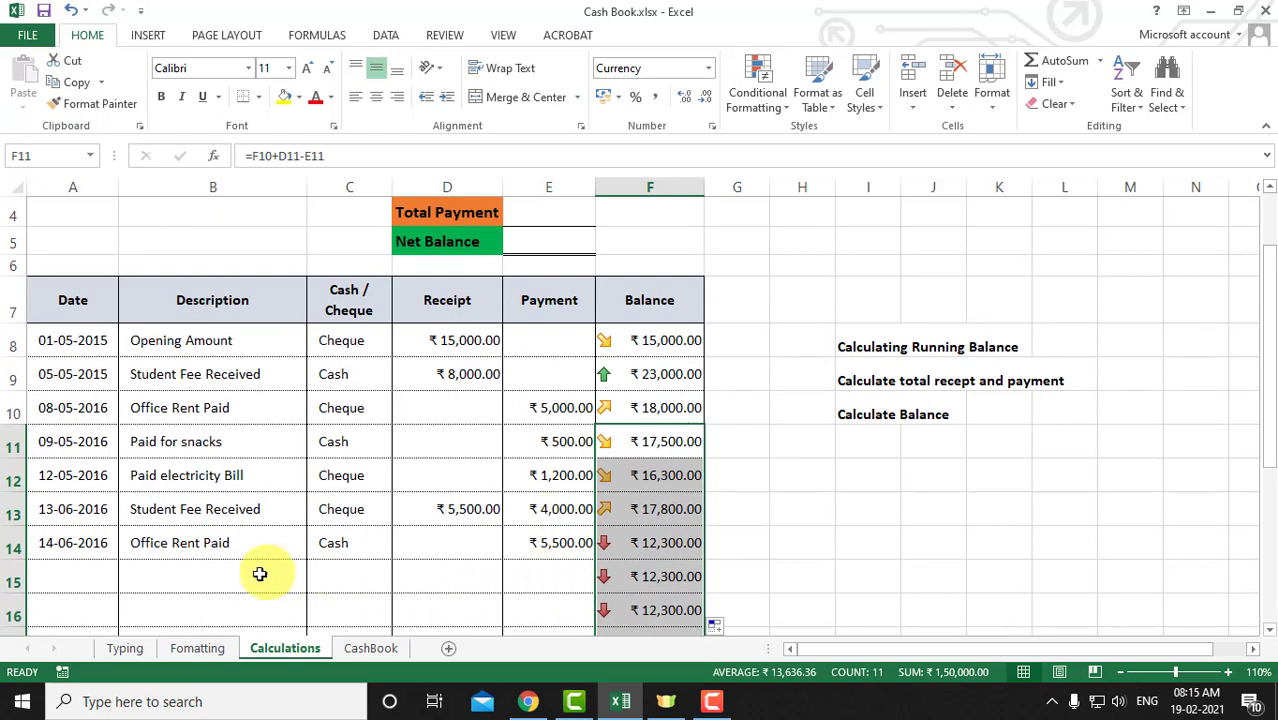
click(78, 569)
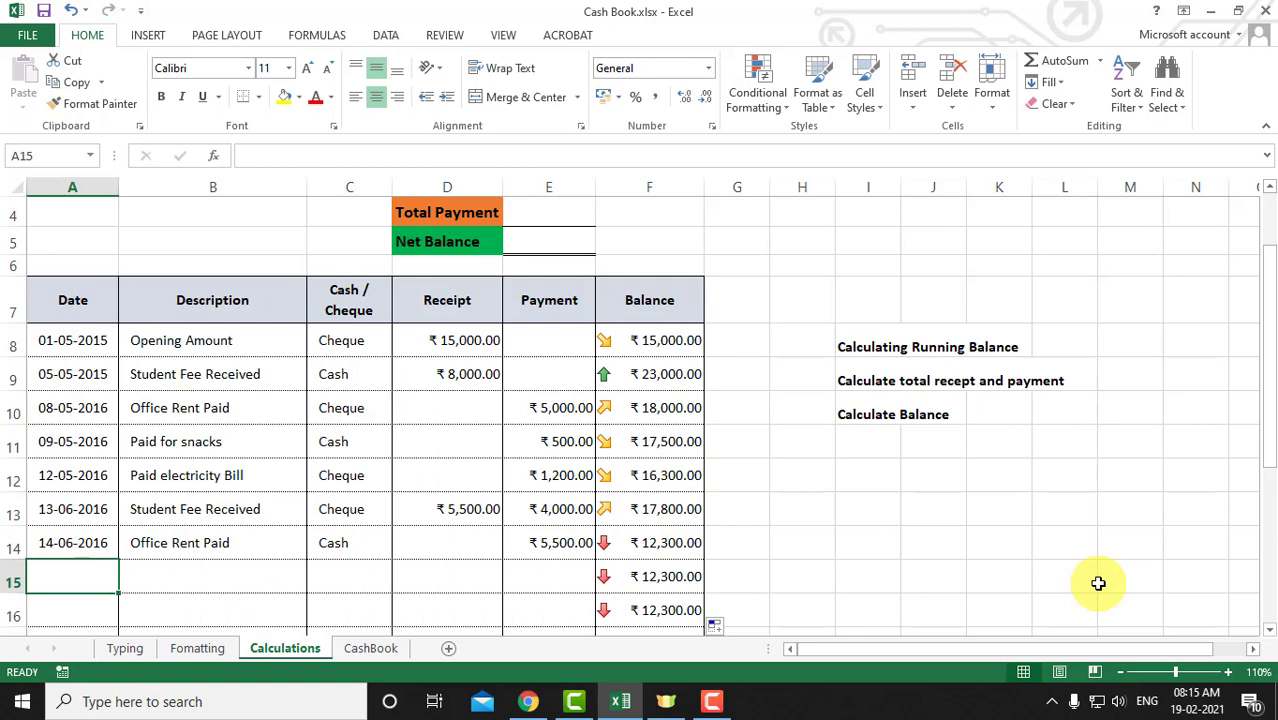
text(-06-2021)
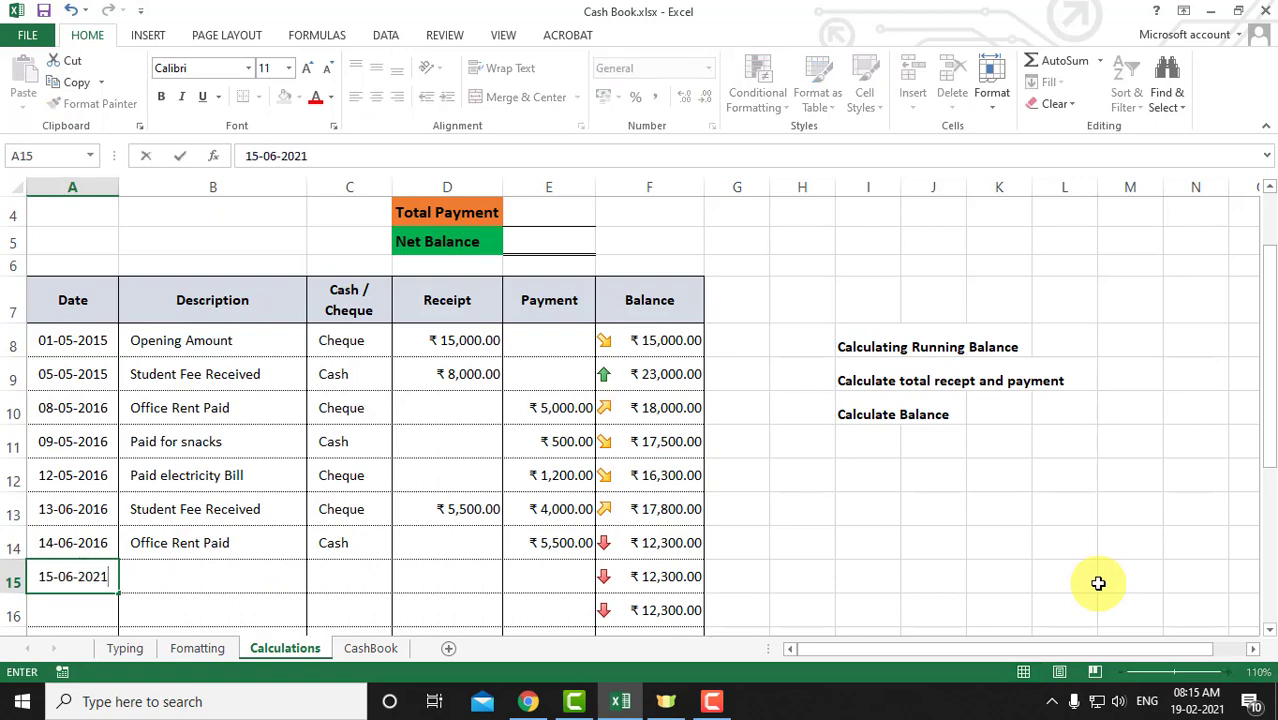
key(BackSpace)
key(BackSpace)
text(16)
key(Tab)
text(Pizza )
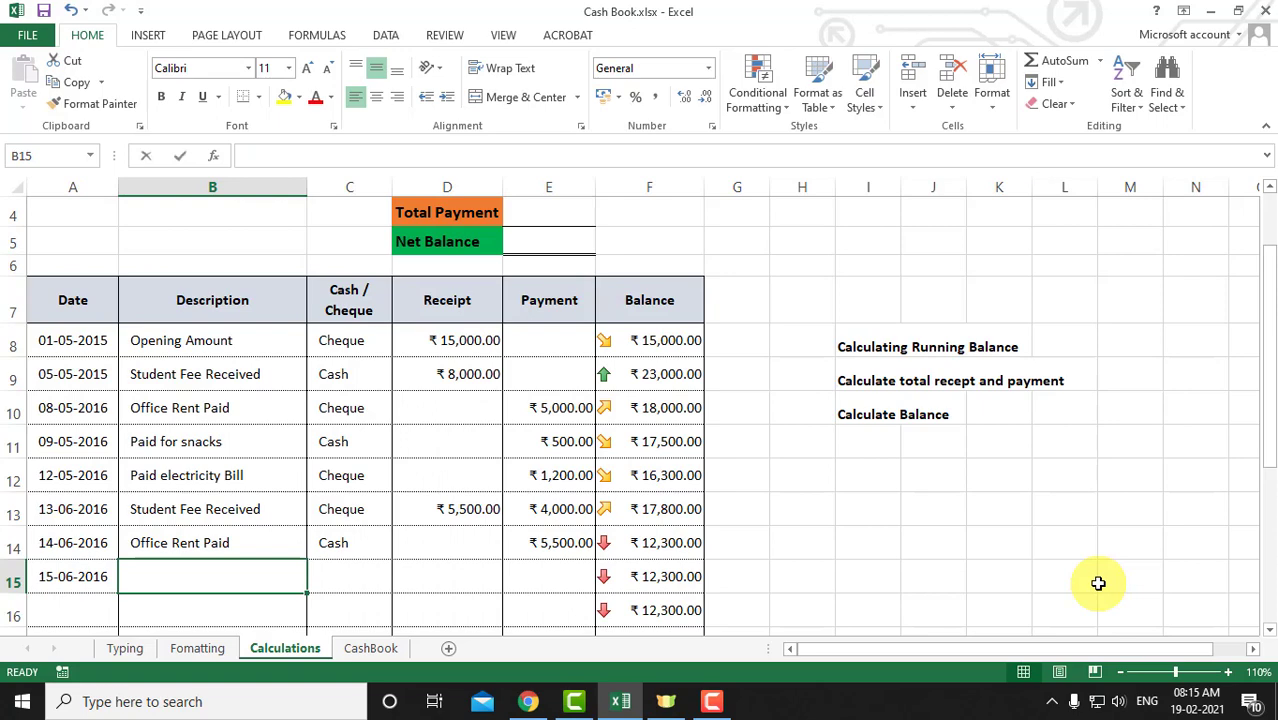
text(ordered)
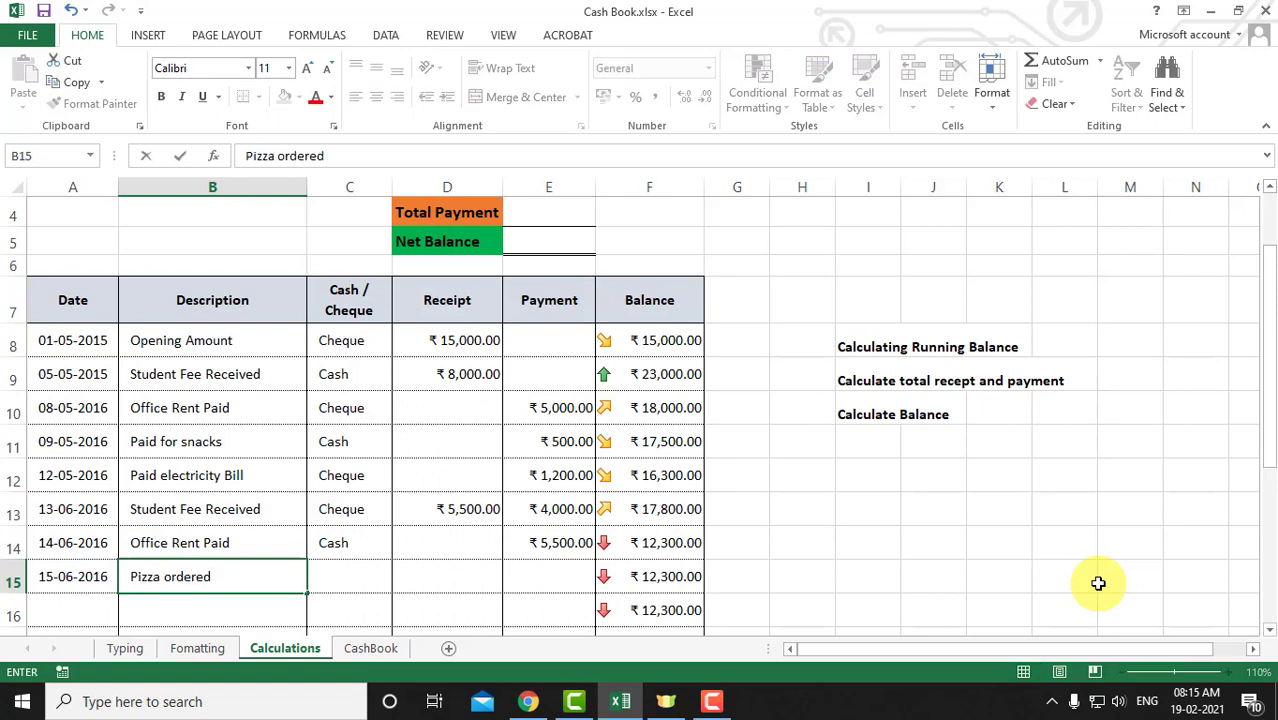
key(Tab)
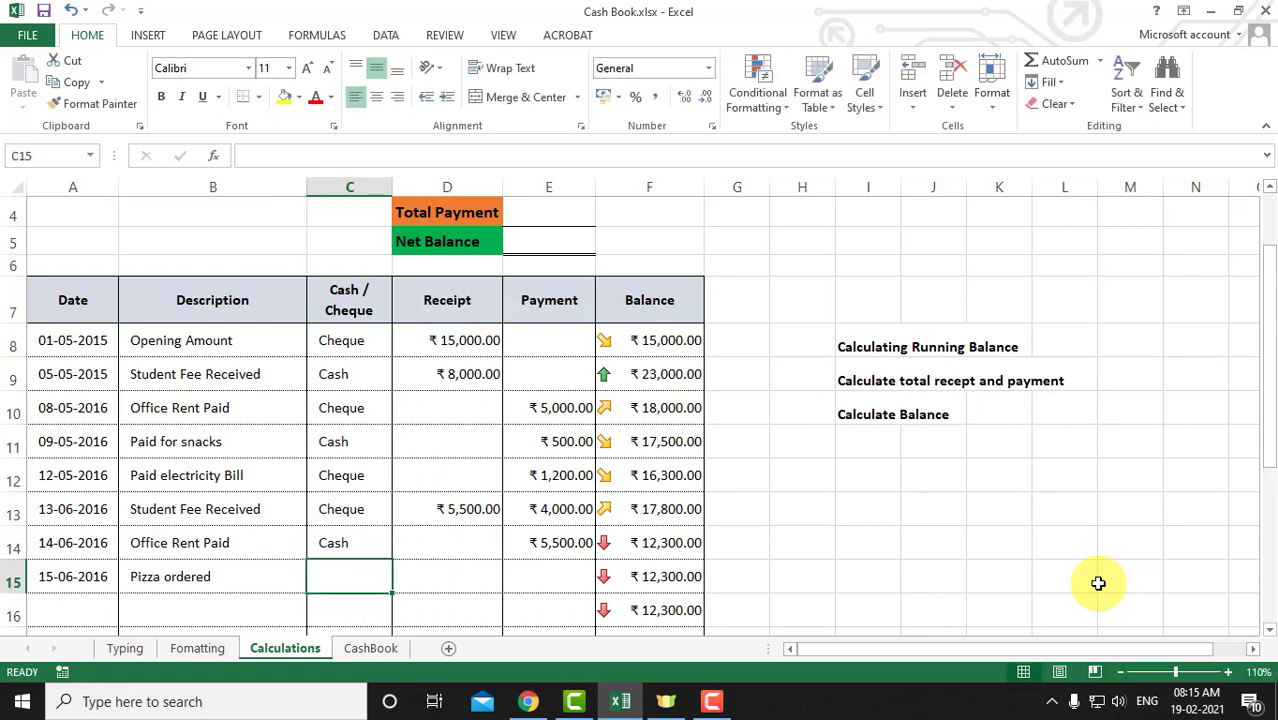
- Complete the Pizza ordered entry in row 15 with Cash as the mode and a payment of 599
text(Cash)
key(Tab)
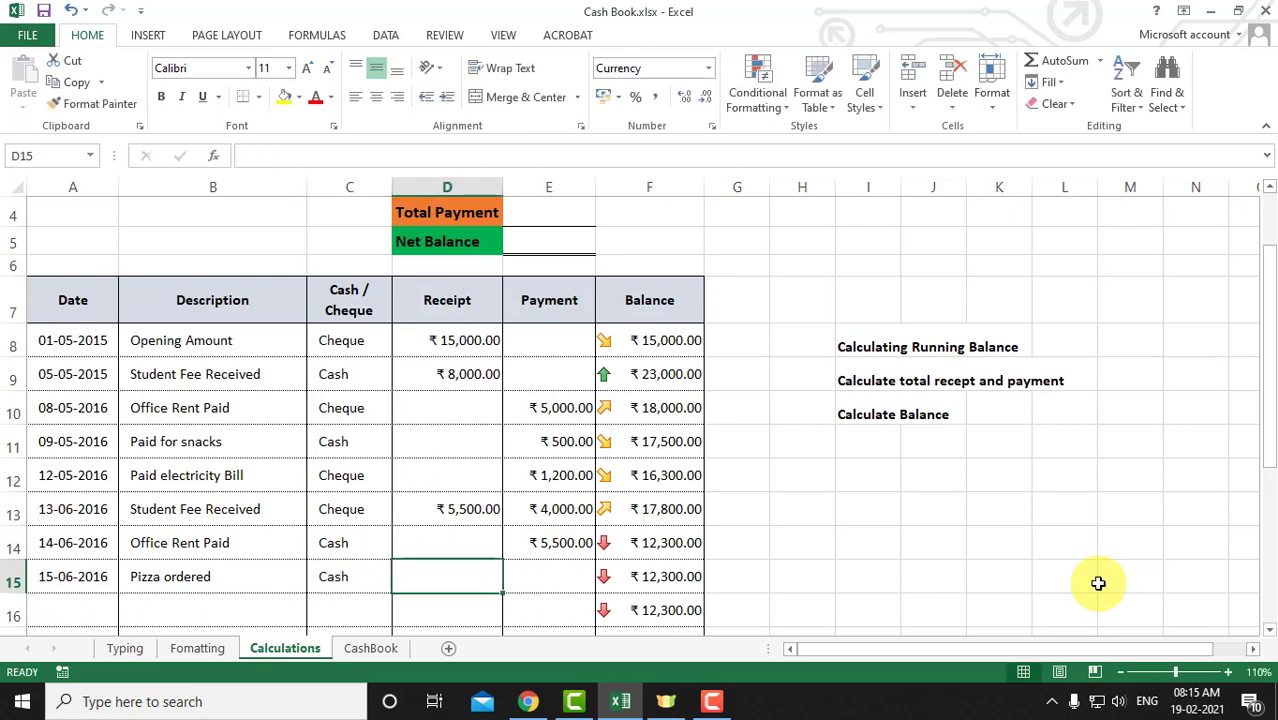
key(Tab)
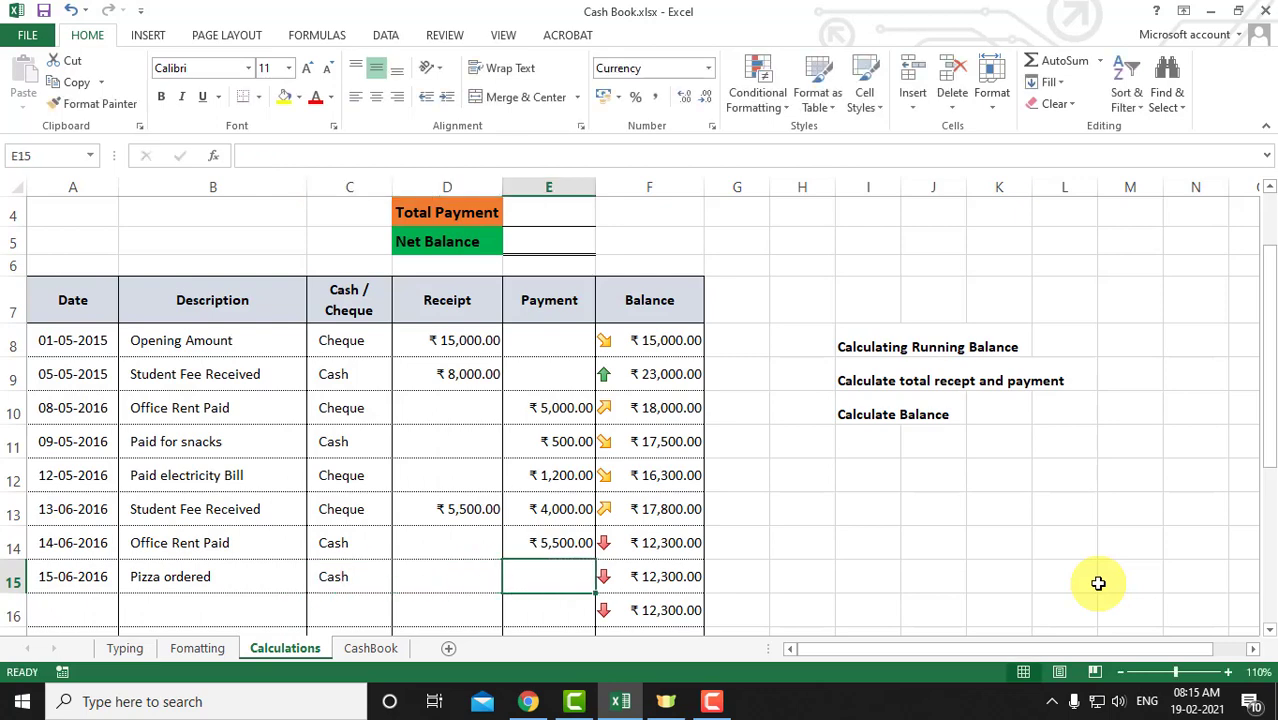
text(599)
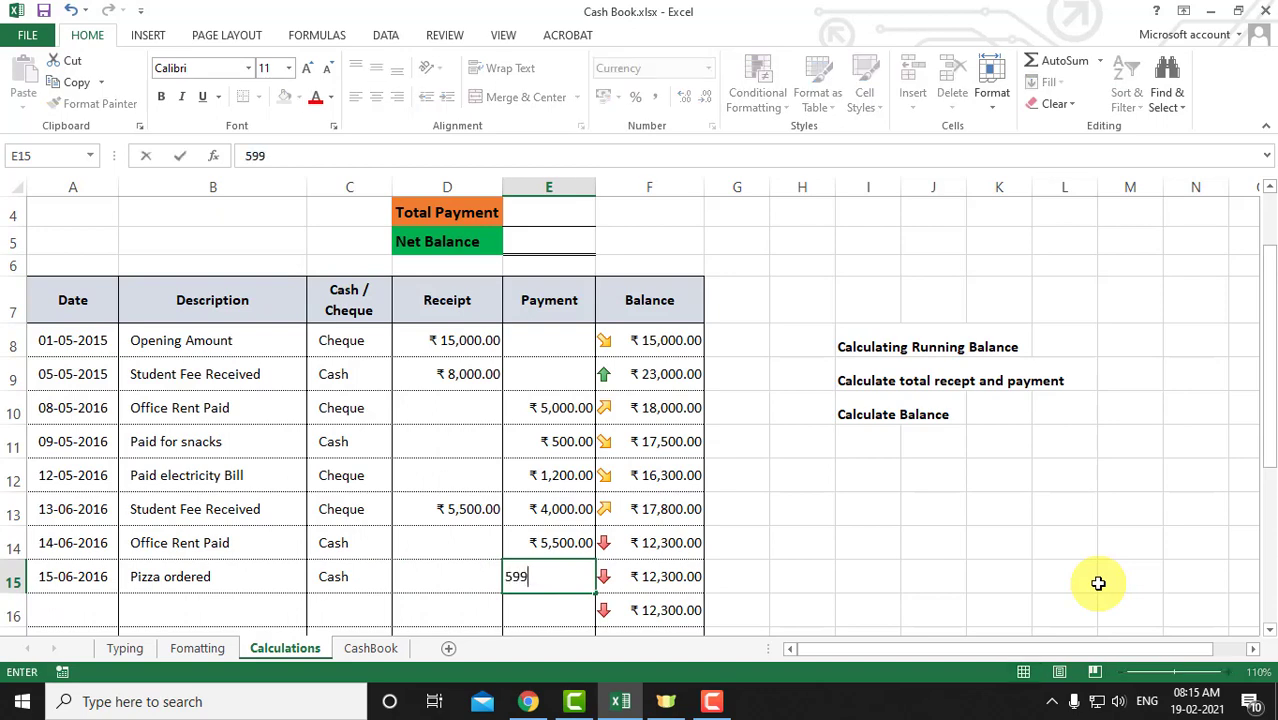
key(Tab)
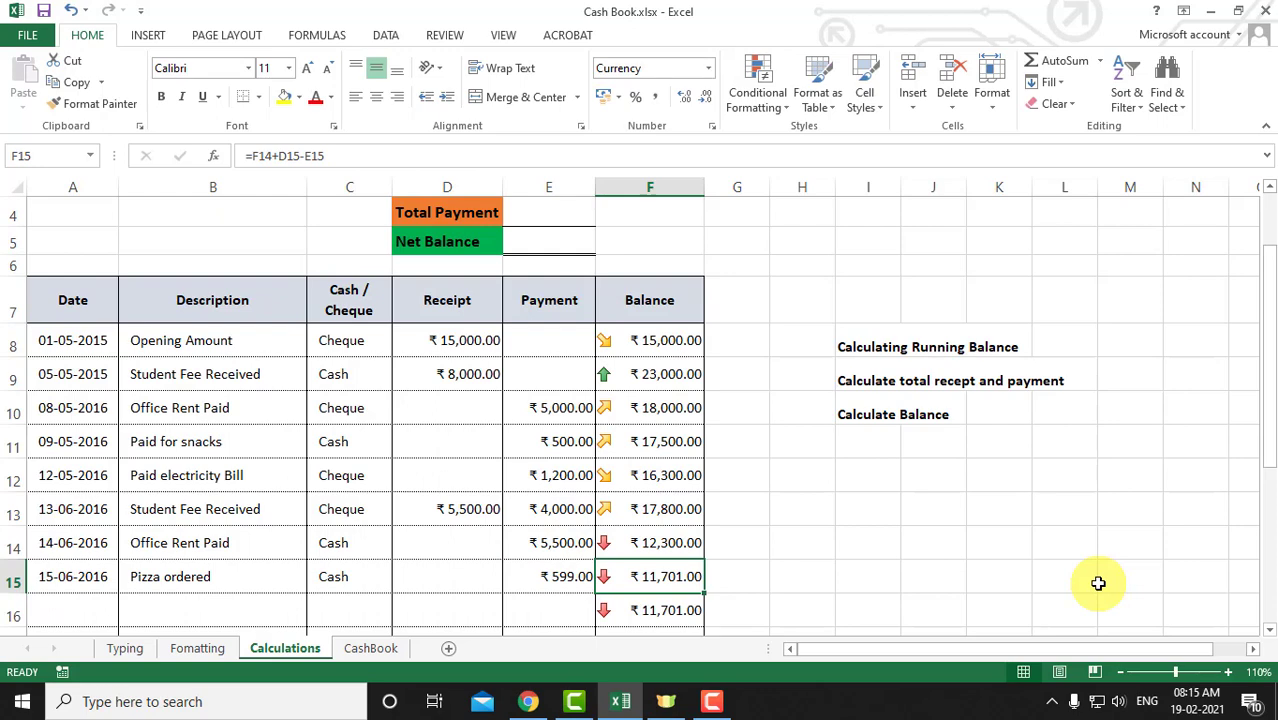
scroll(408, 572, down, 2)
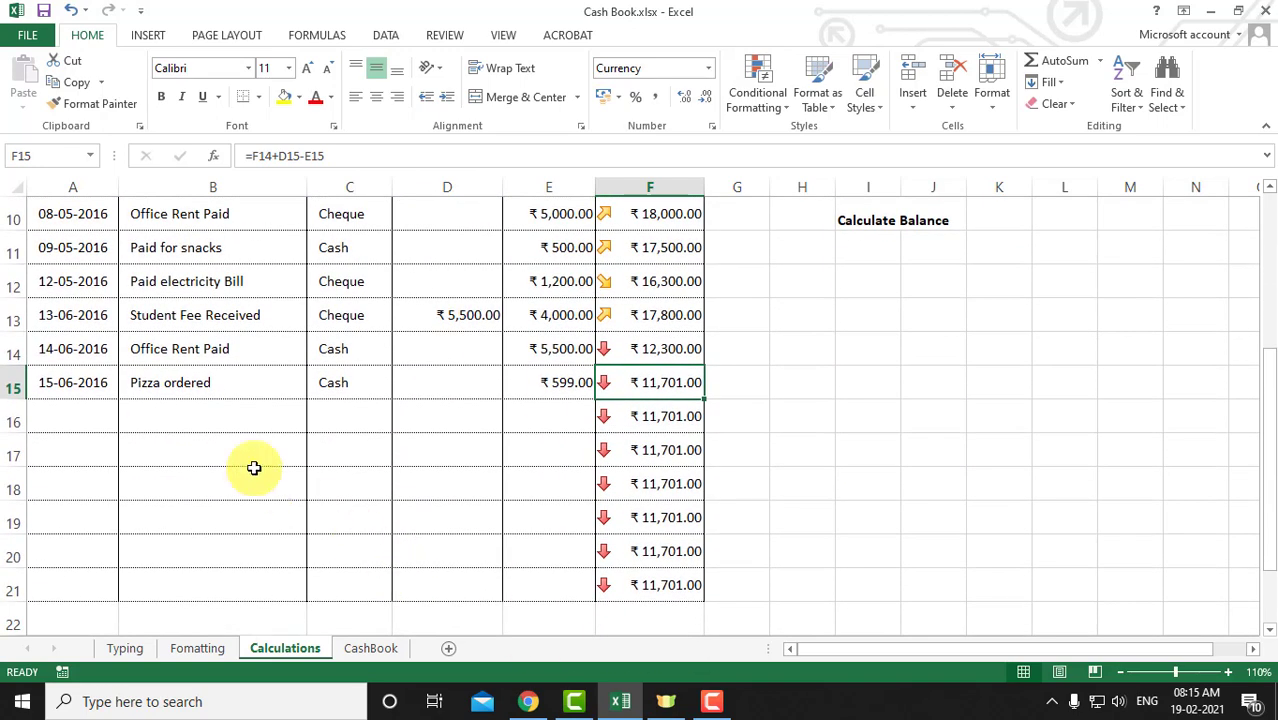
drag(77, 425, 468, 535)
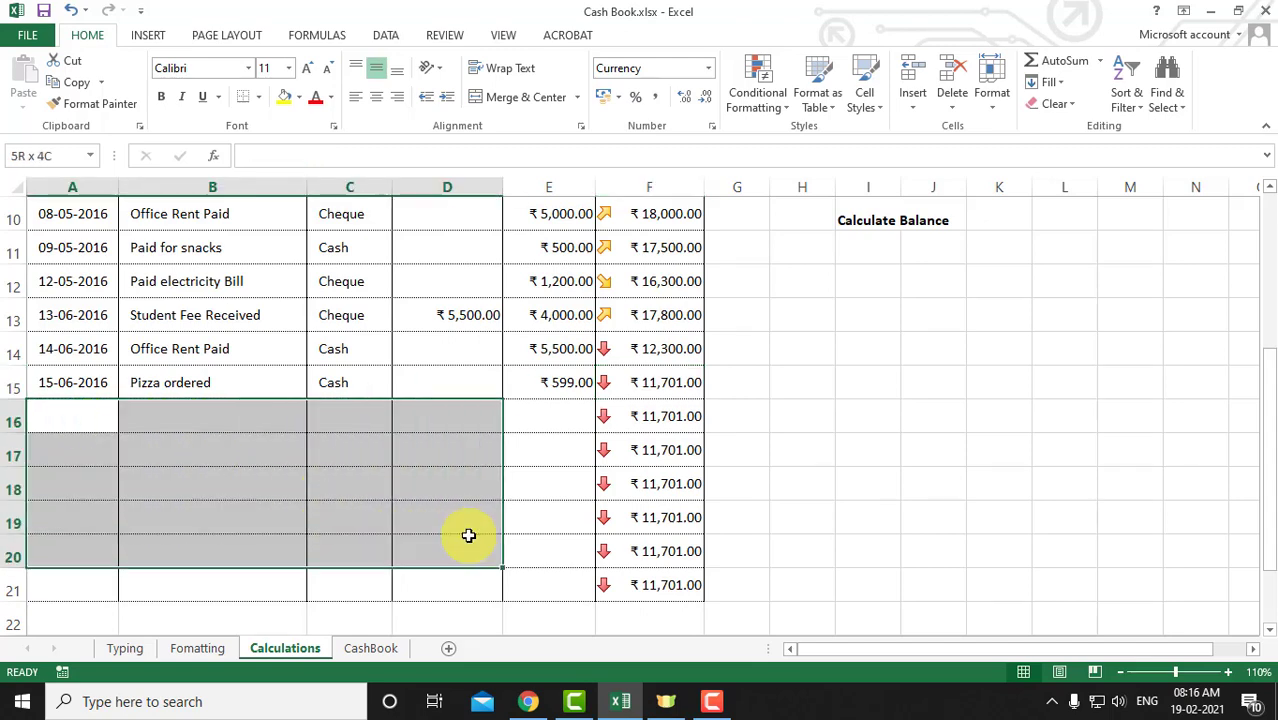
drag(660, 484, 648, 566)
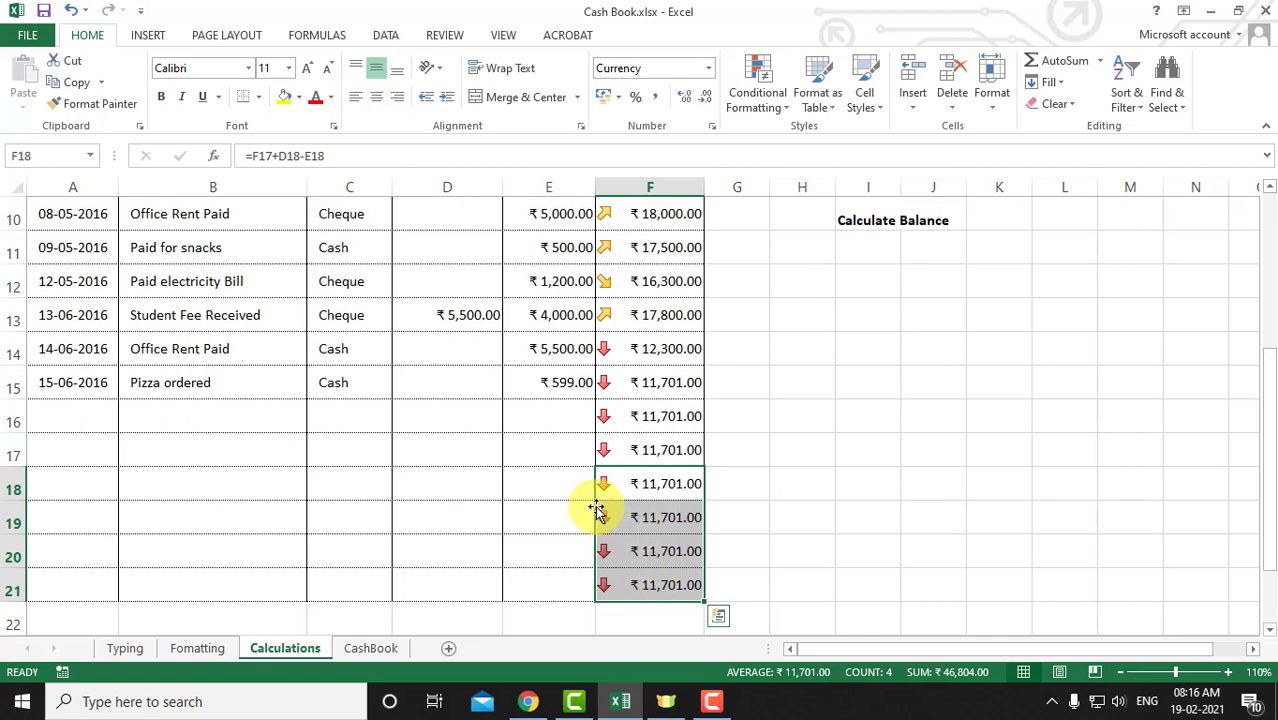
scroll(502, 488, up, 2)
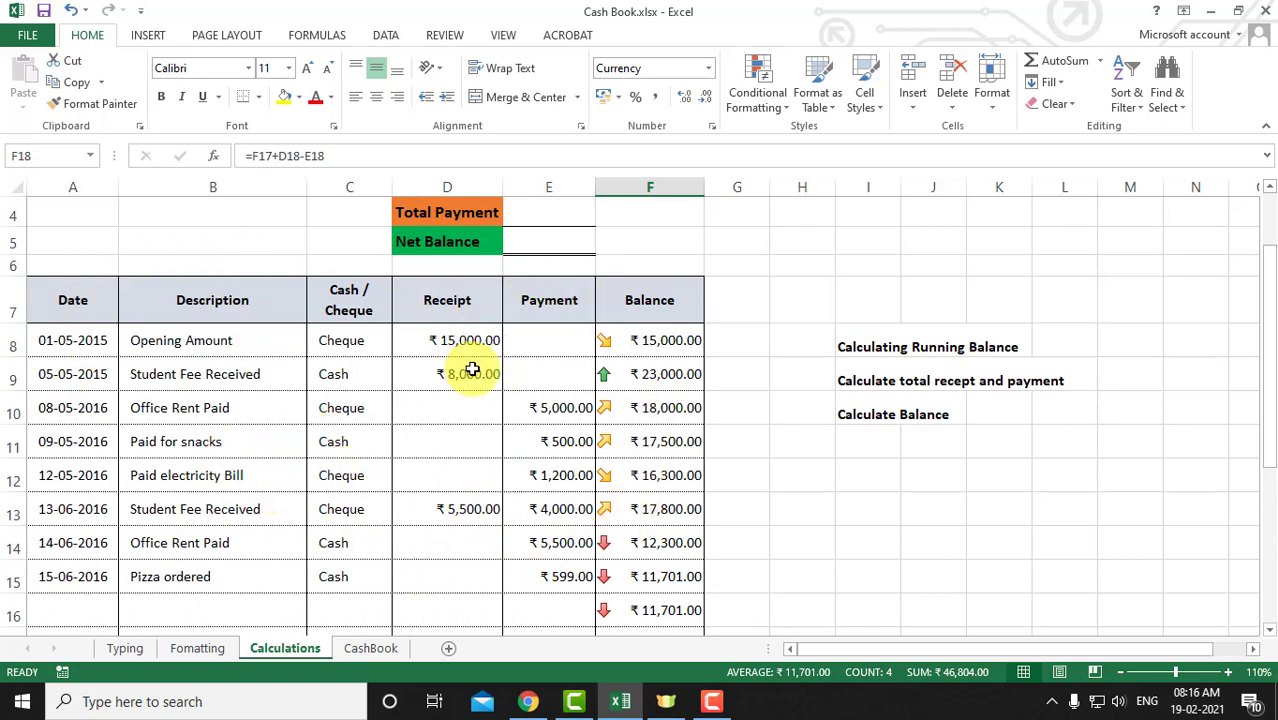
- Enter a receipt of 1000 in D11 for the Paid for snacks entry
click(237, 440)
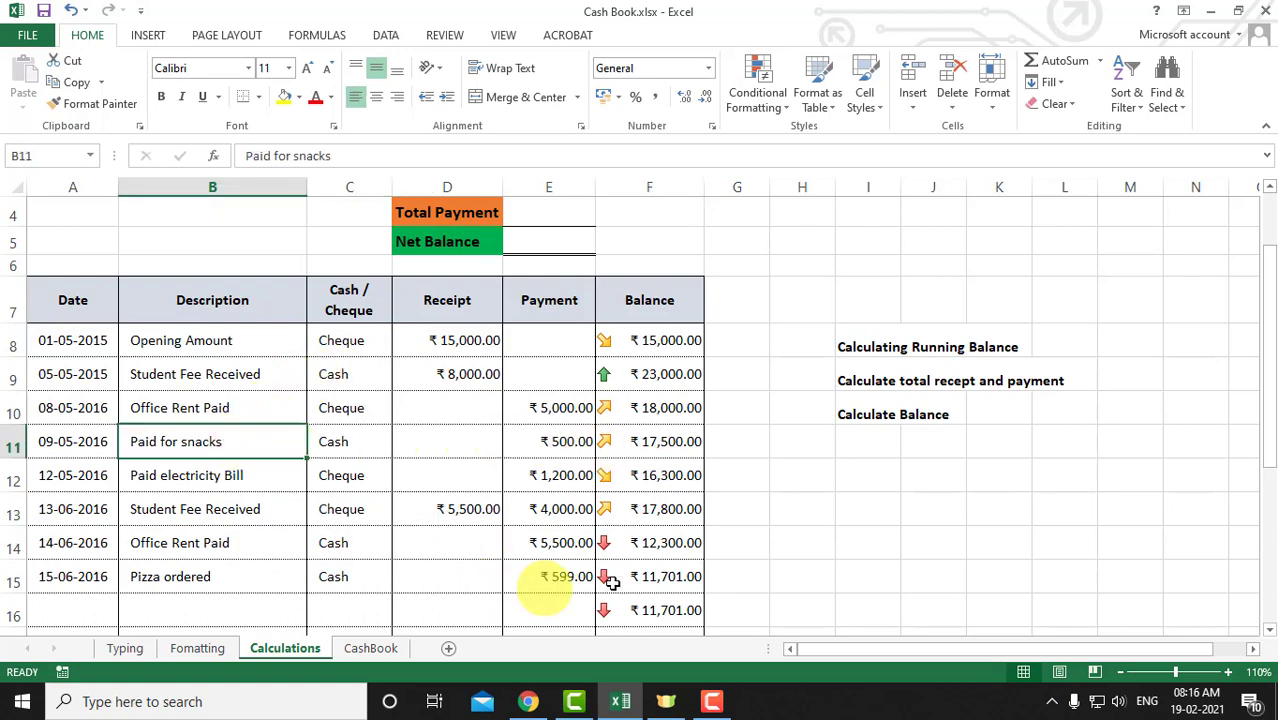
click(570, 437)
click(660, 441)
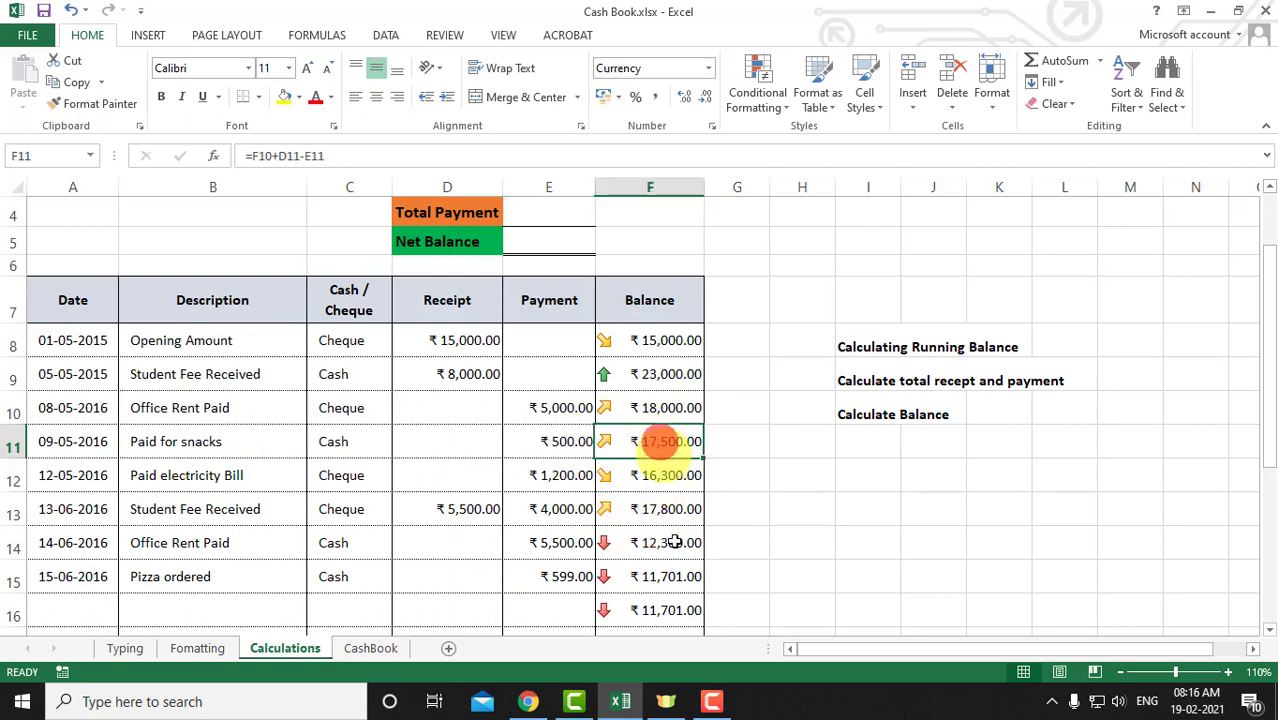
click(430, 436)
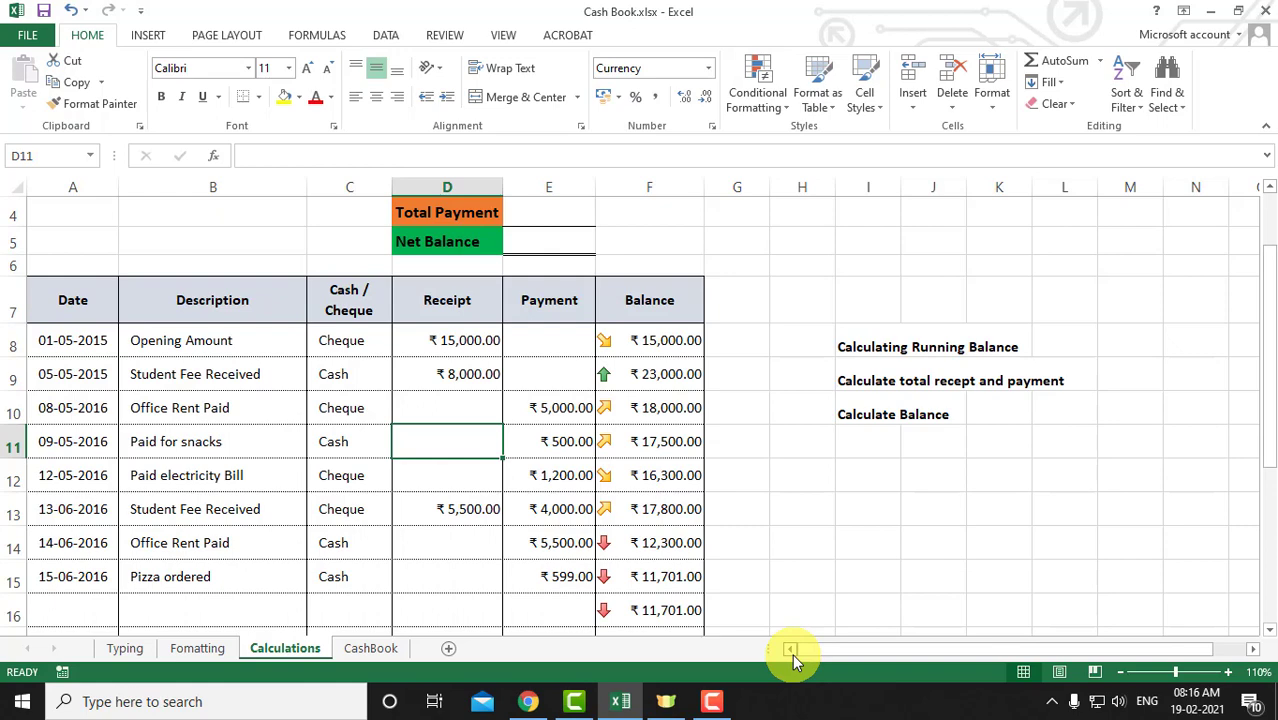
text(1000)
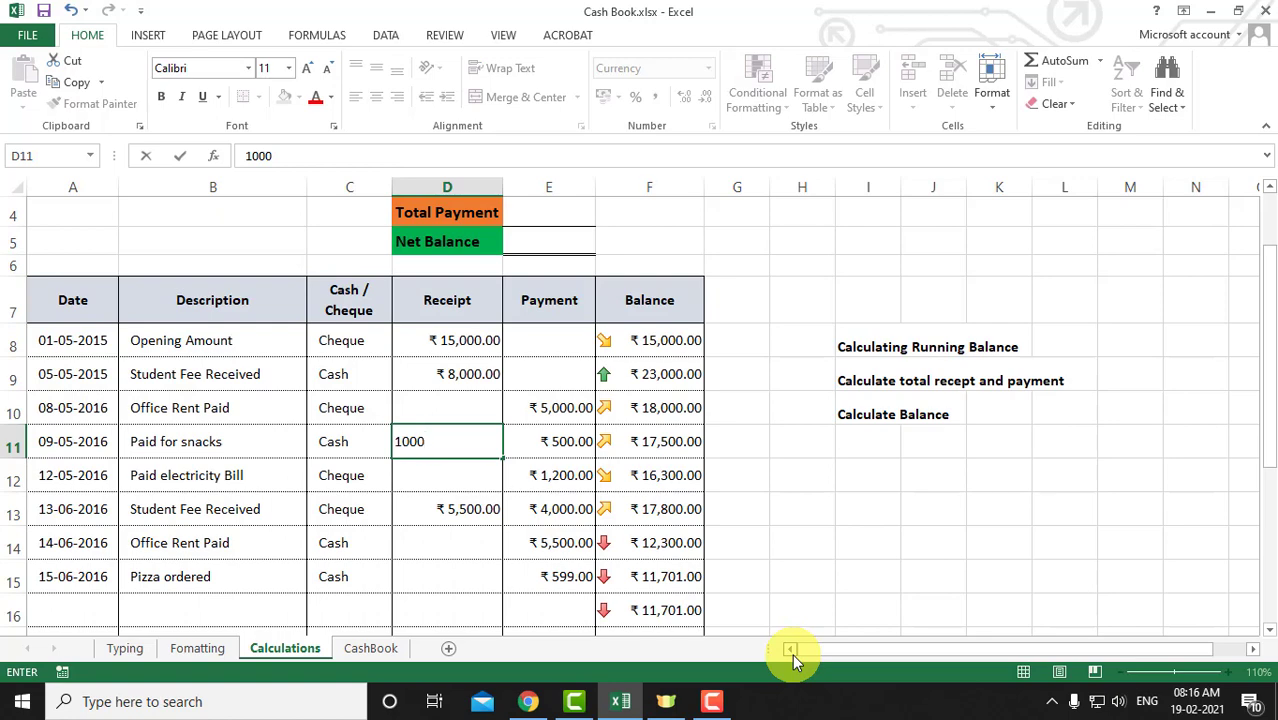
key(Tab)
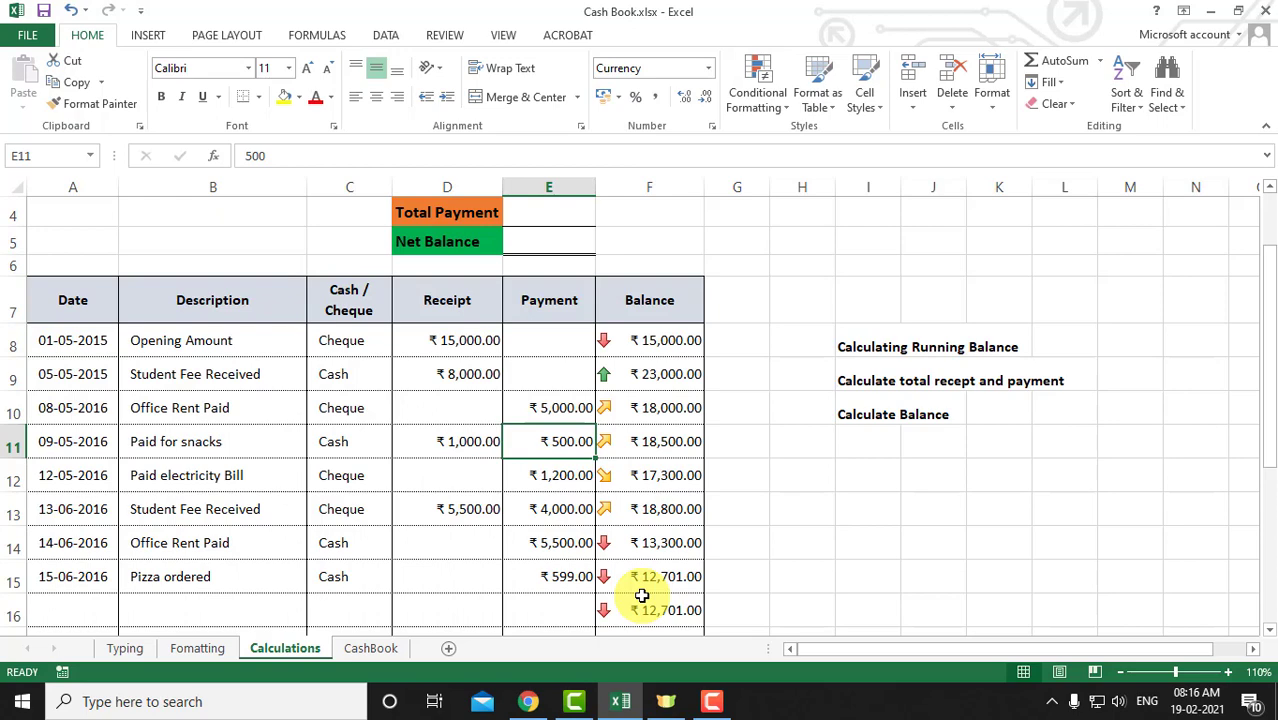
- Calculate Total Receipt in E3 by summing the Receipt column with =SUM(D8:D21)
scroll(640, 590, up, 1)
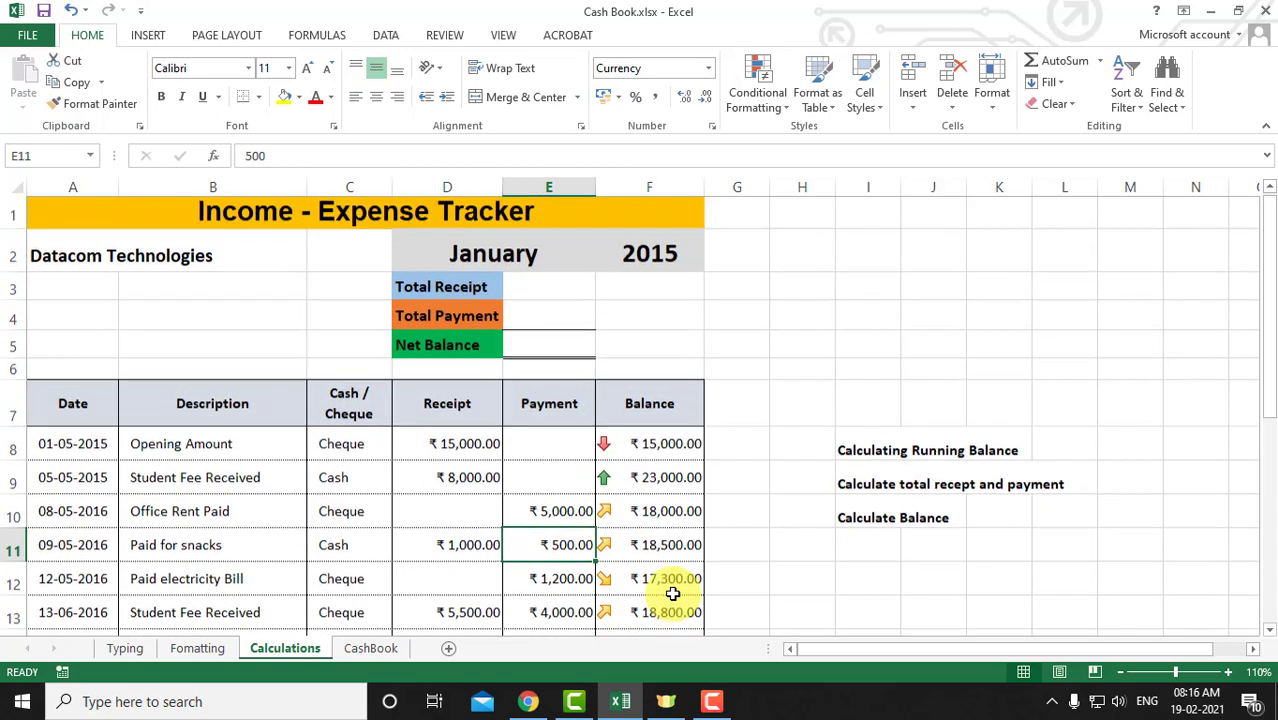
click(542, 290)
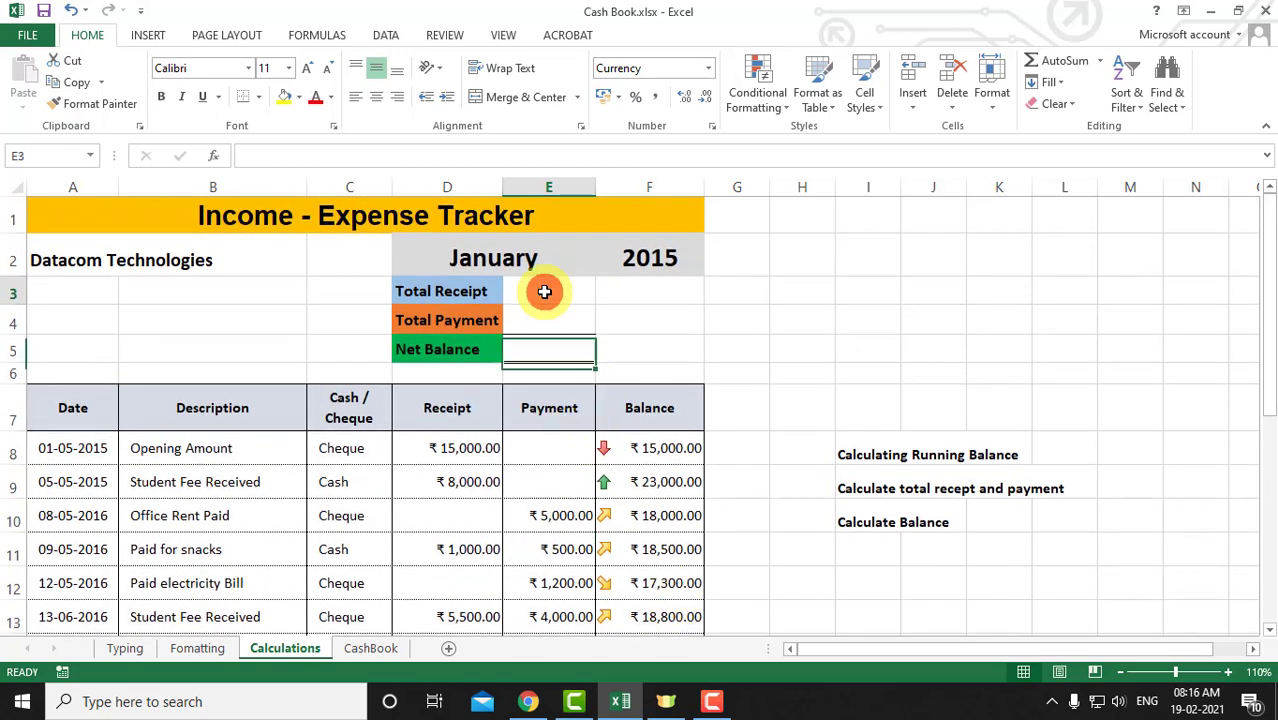
click(544, 321)
click(545, 345)
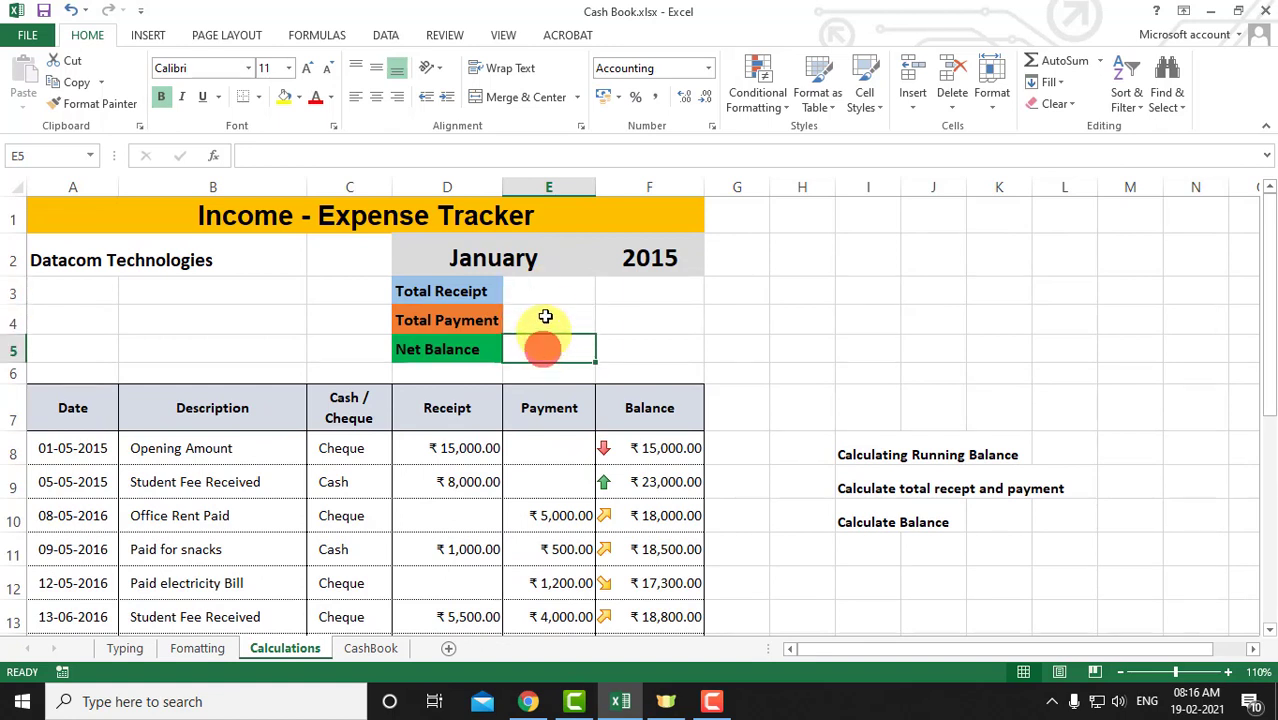
click(546, 291)
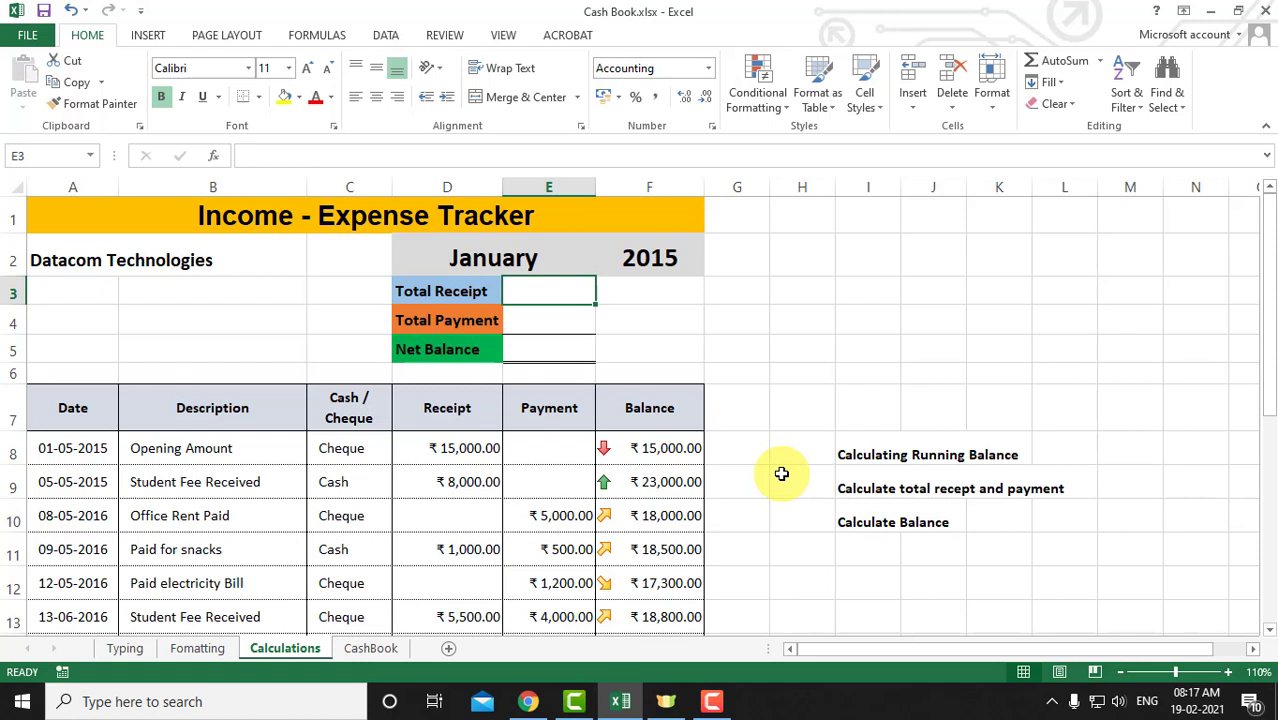
text(=sum)
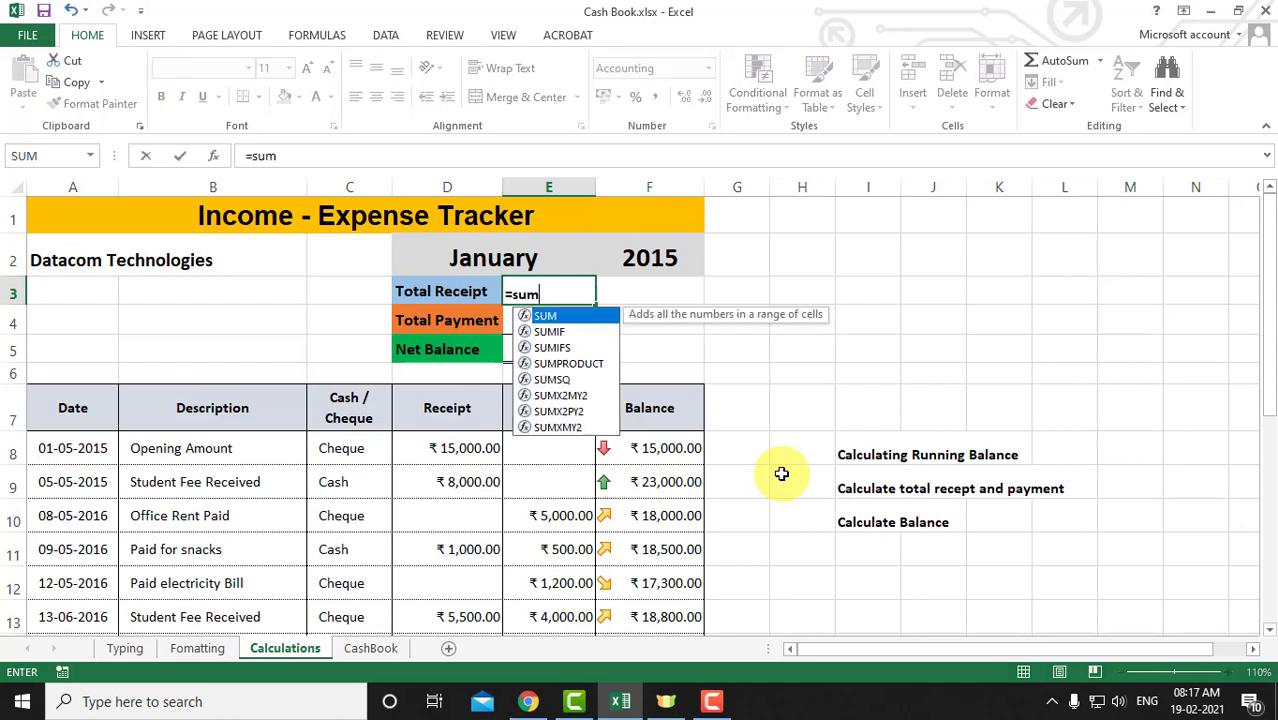
key(Tab)
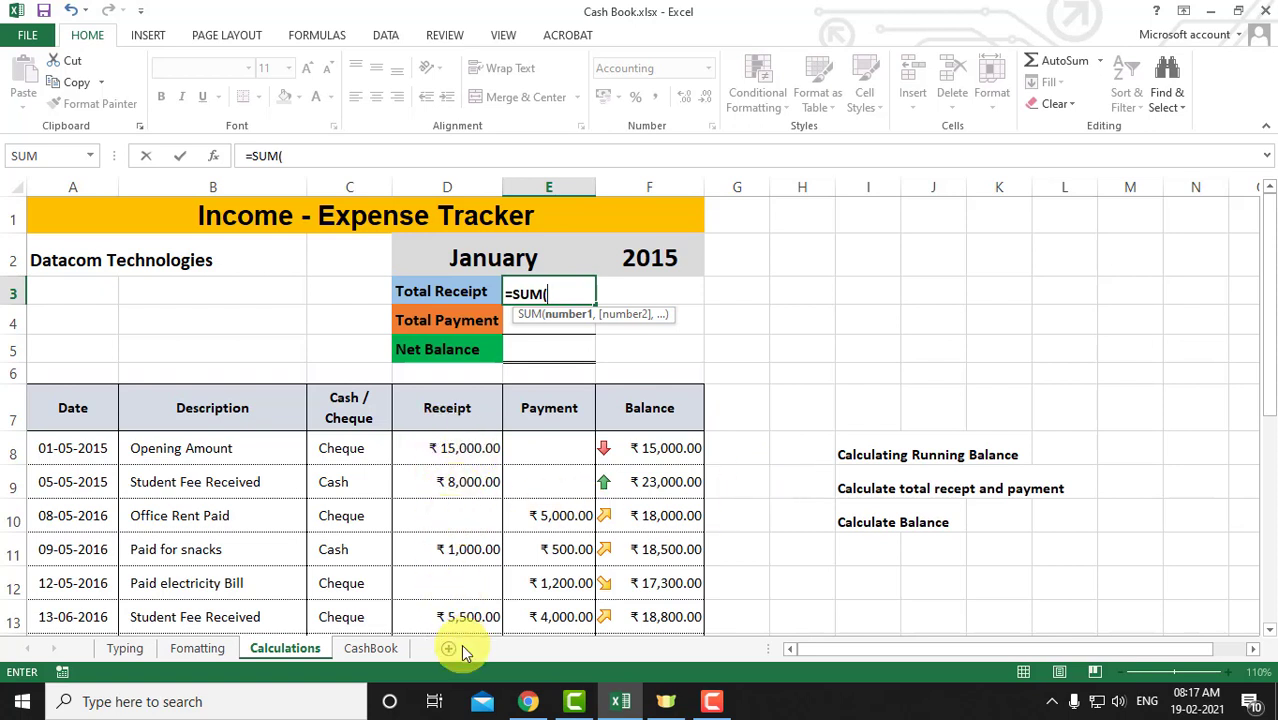
scroll(462, 625, down, 1)
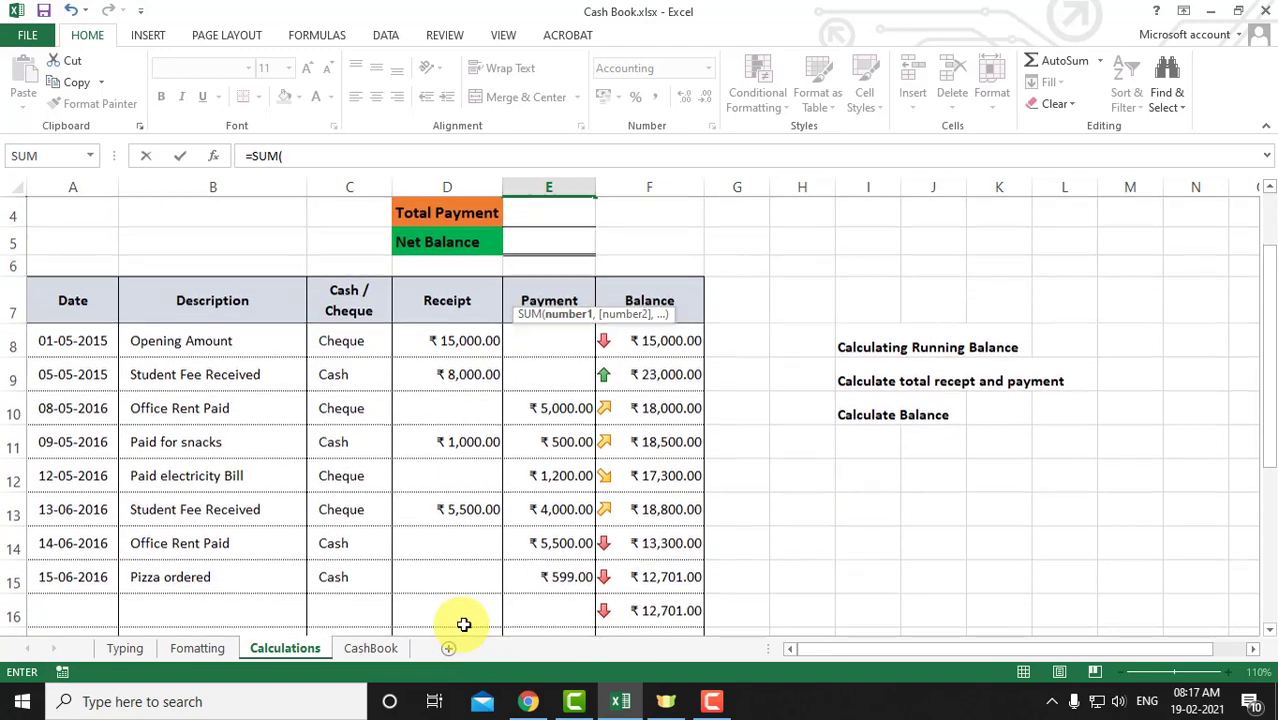
drag(448, 343, 447, 483)
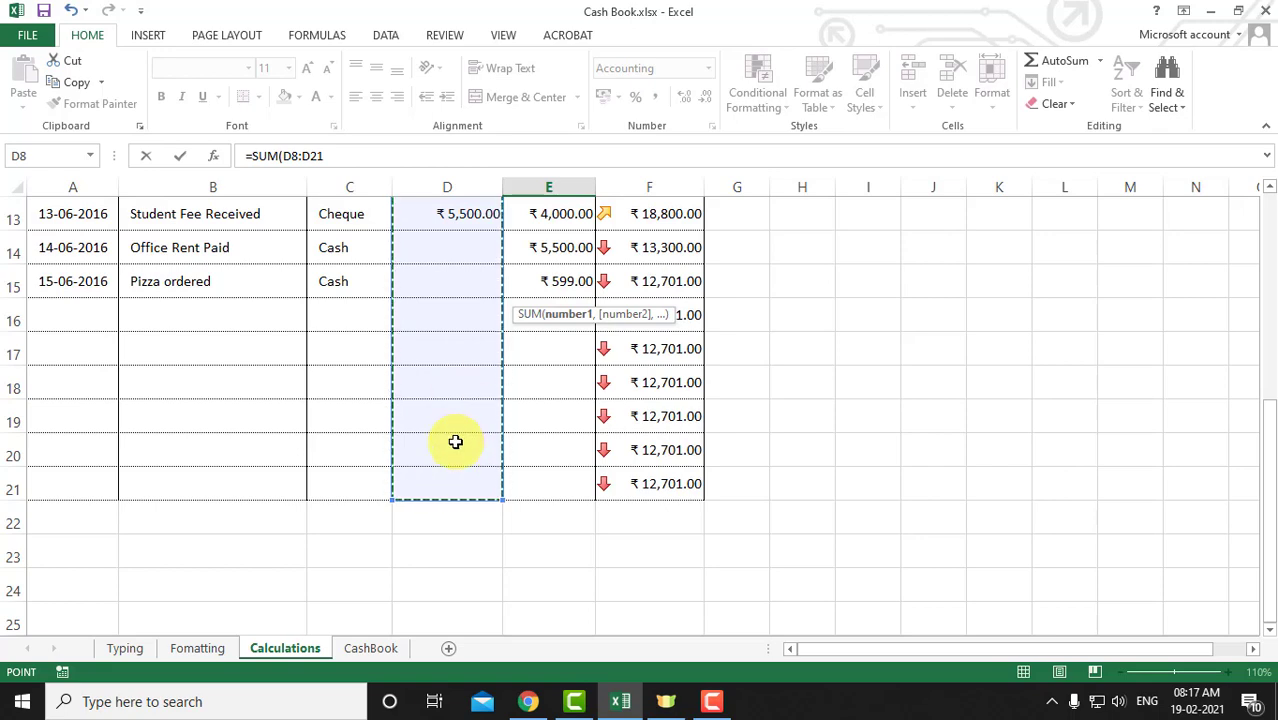
scroll(456, 441, up, 2)
scroll(455, 441, up, 3)
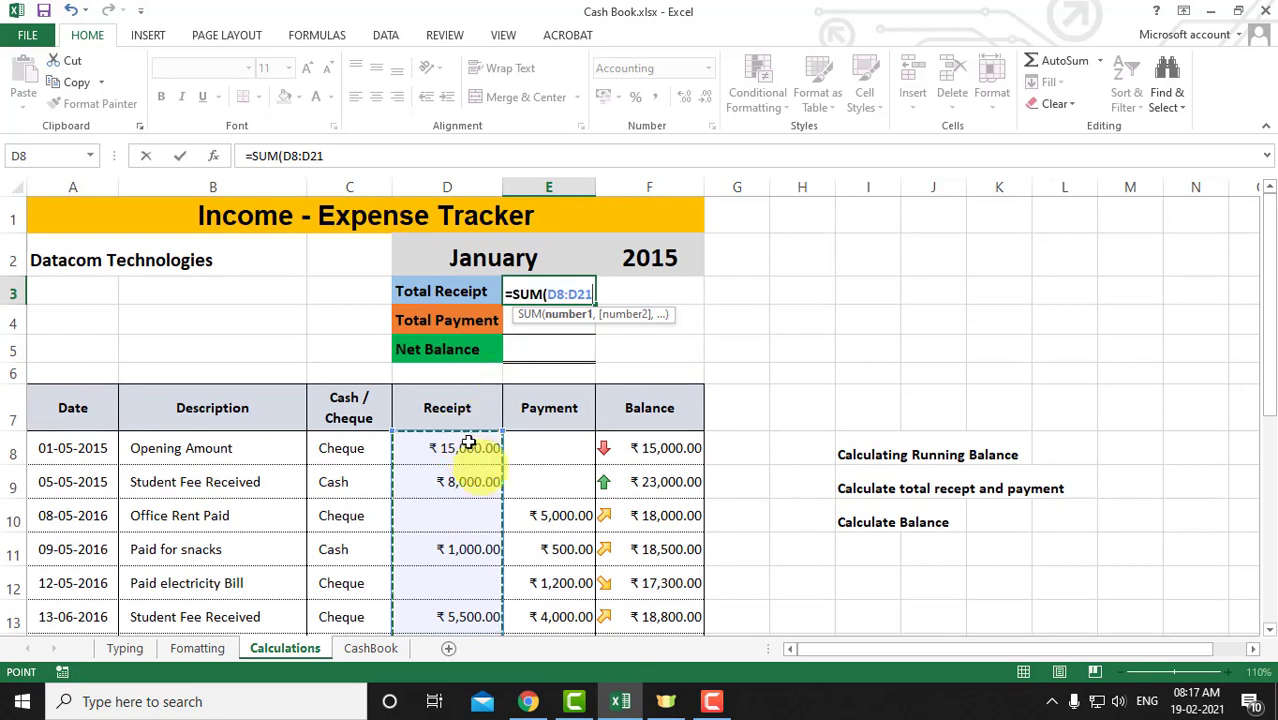
text())
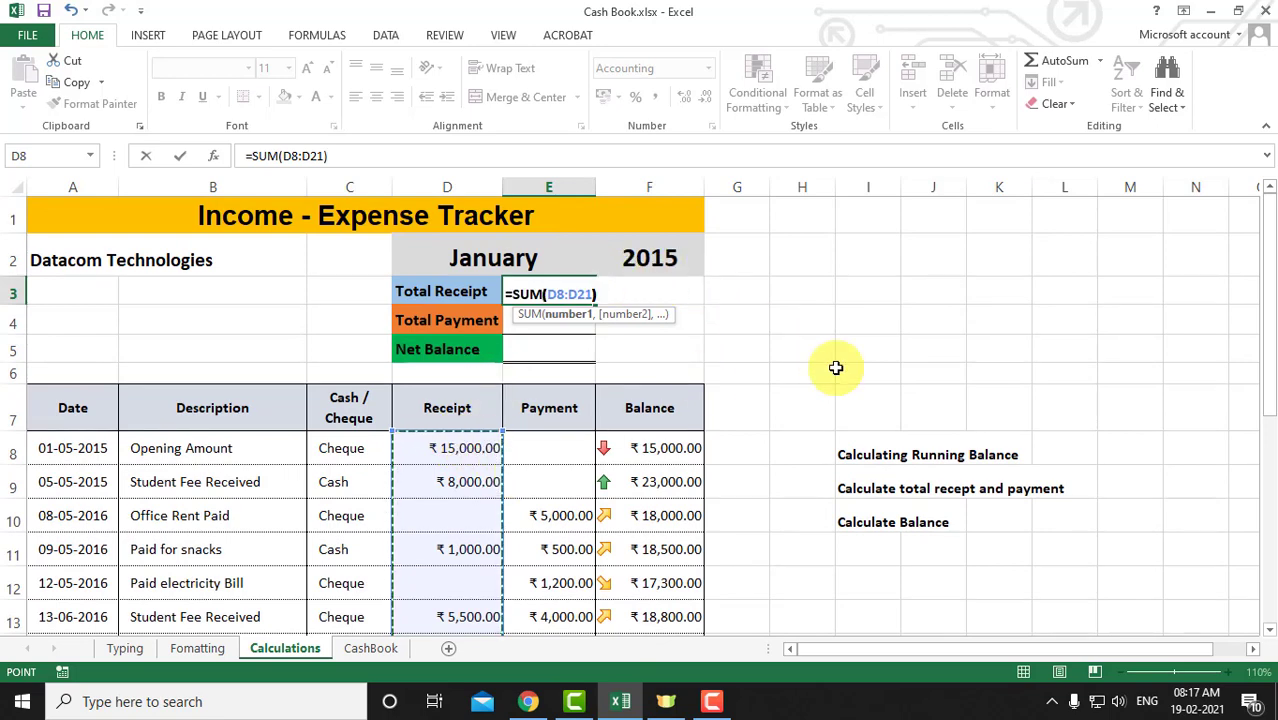
key(Return)
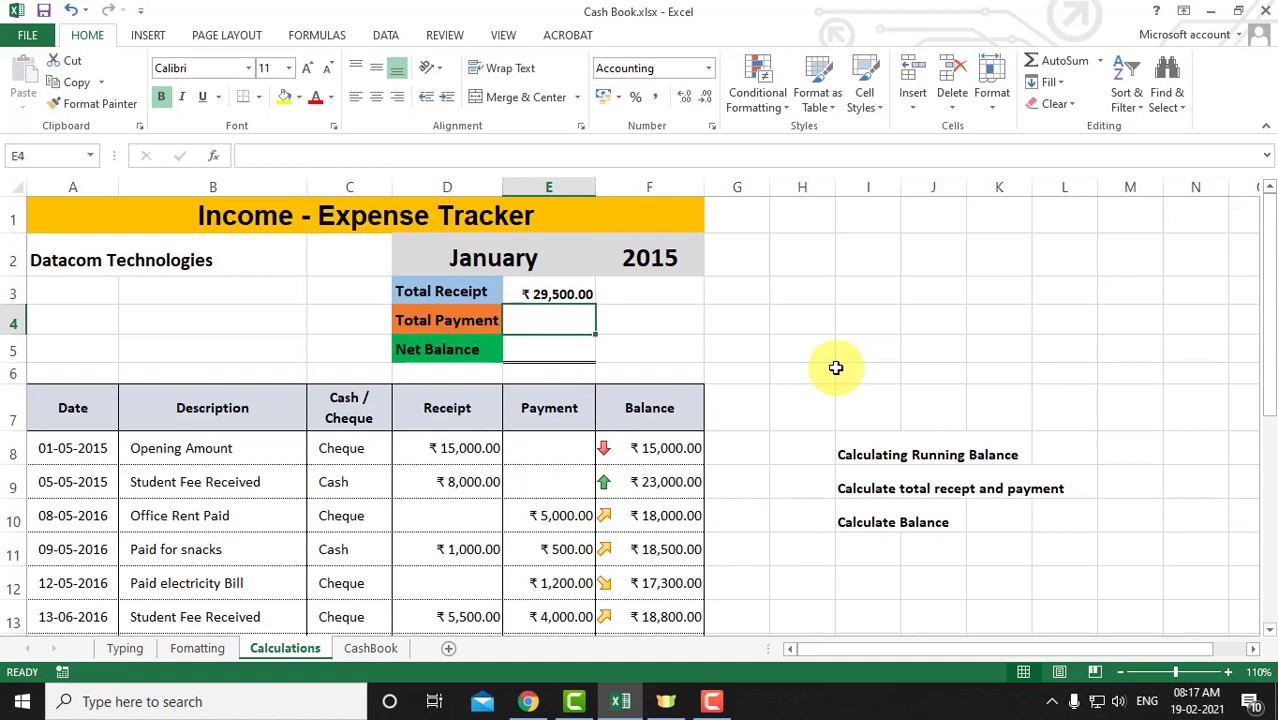
- Calculate Total Payment in E4 by summing the Payment column with =SUM(E8:E21)
text(=sum)
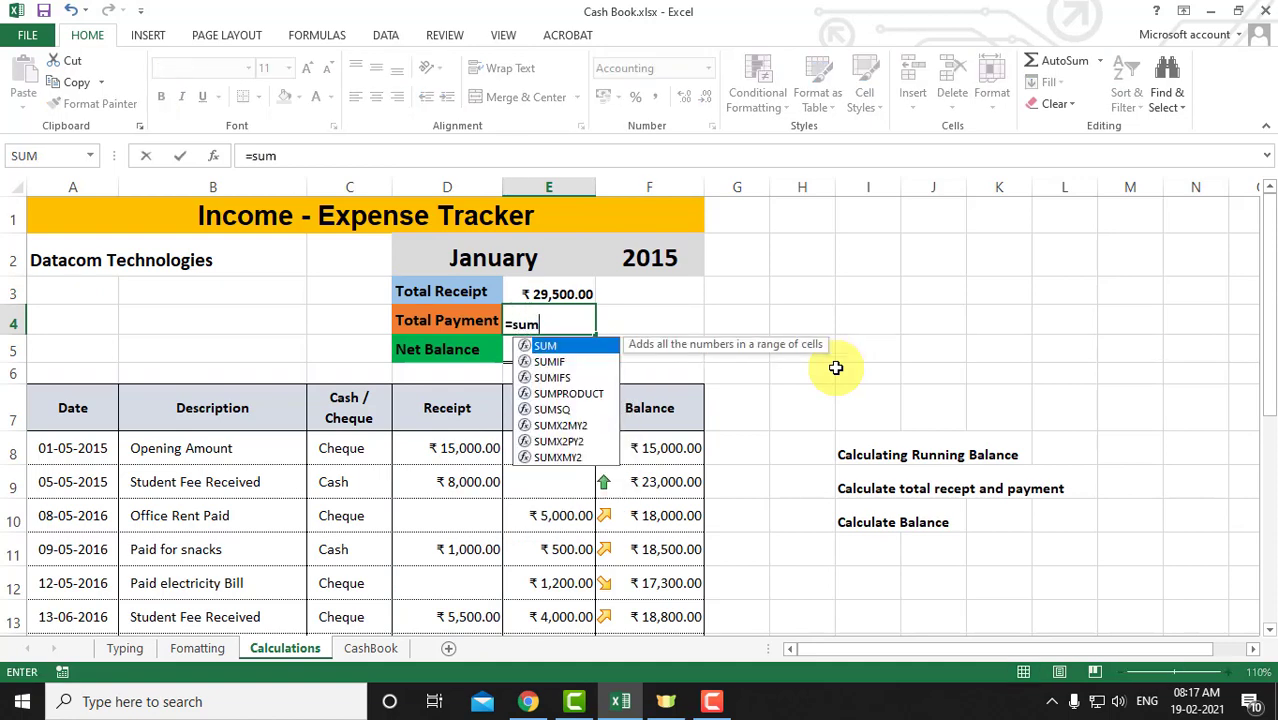
key(Tab)
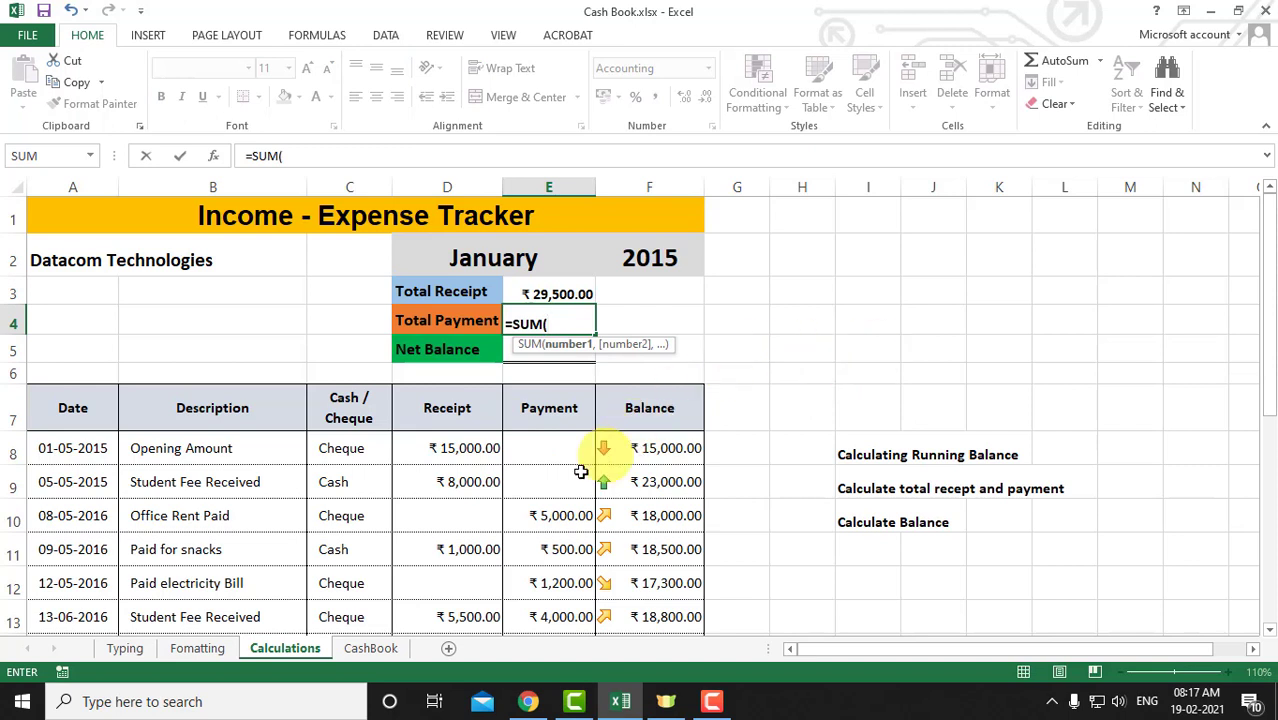
drag(545, 454, 564, 518)
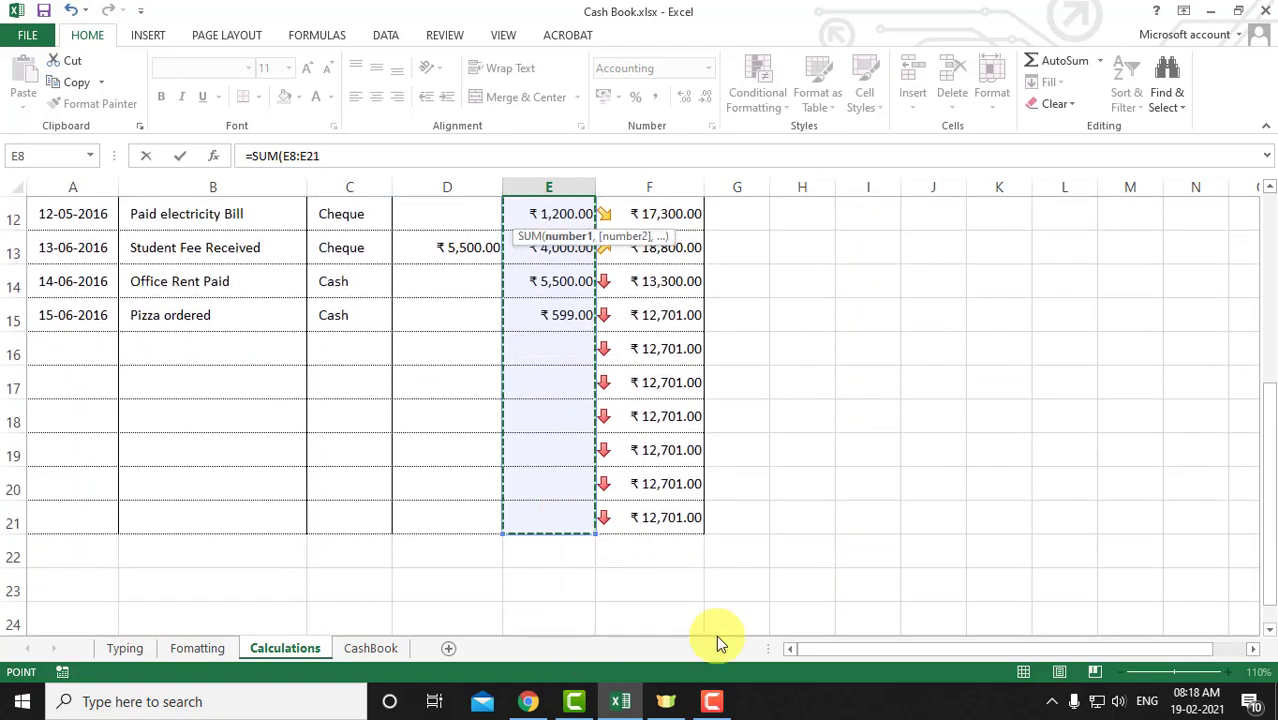
scroll(700, 620, up, 3)
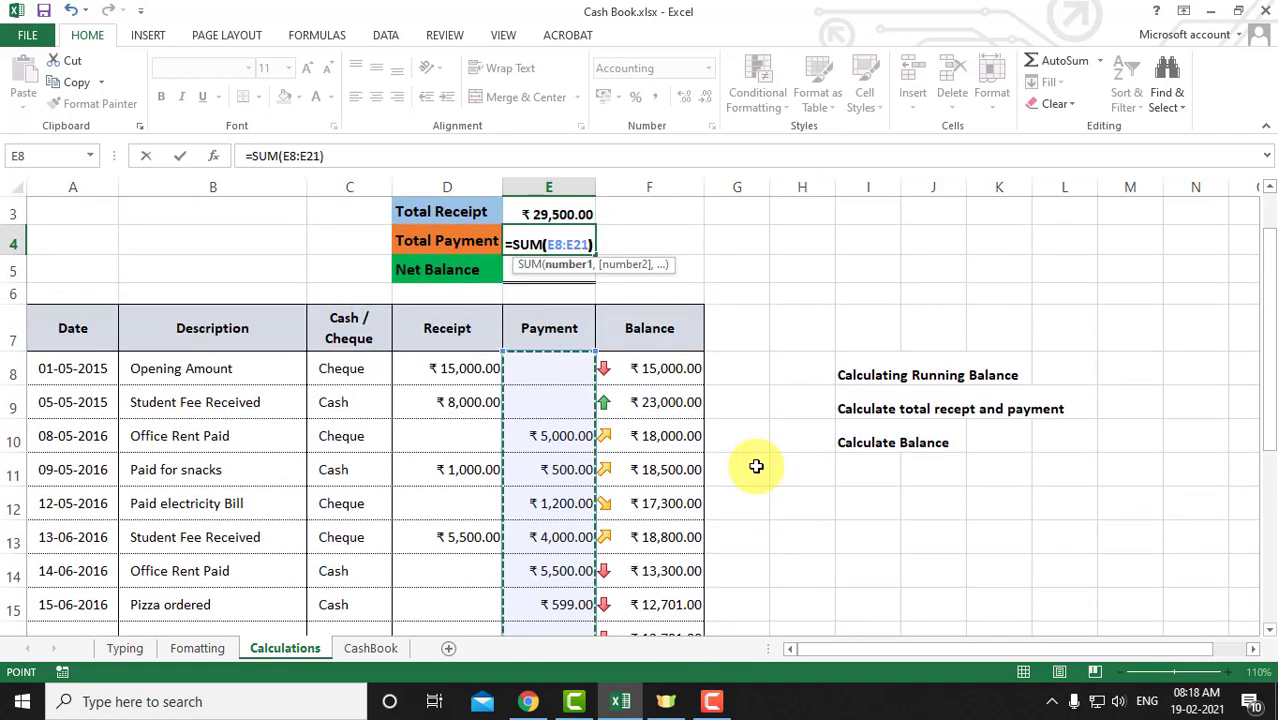
text())
key(ctrl+Return)
key(Return)
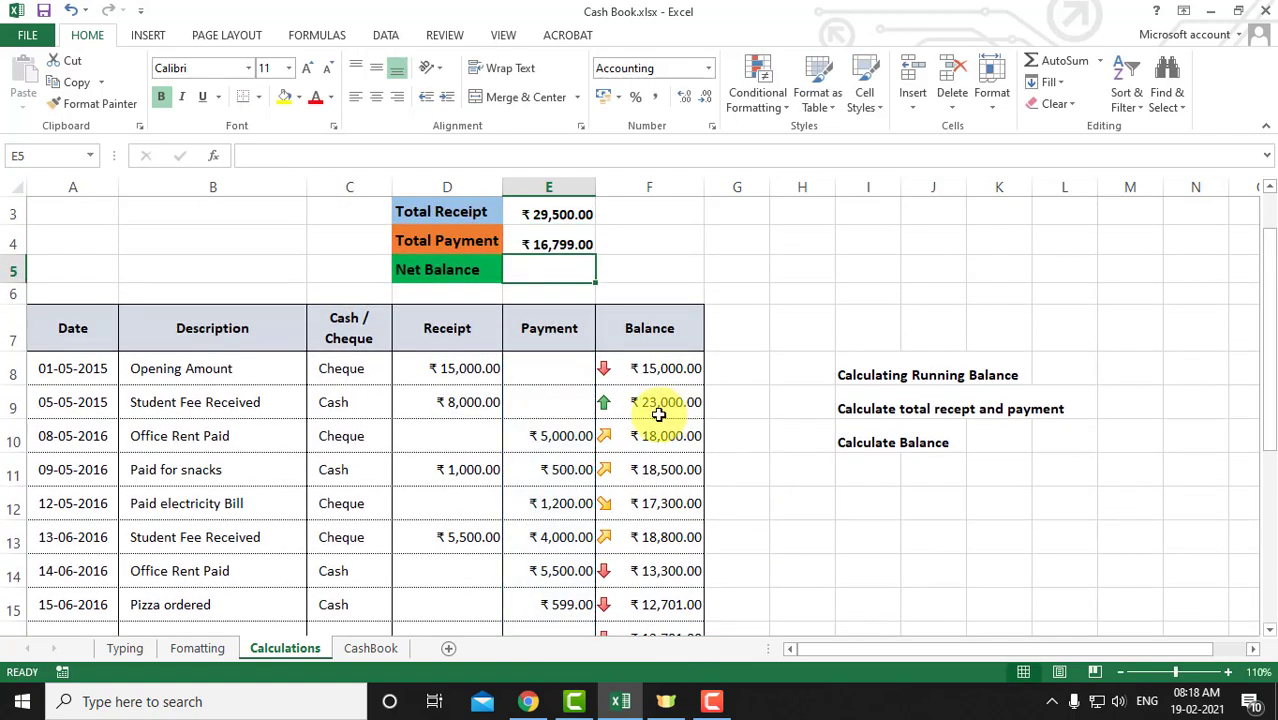
- Calculate Net Balance in E5 by subtracting Total Payment from Total Receipt with =E3-E4
click(556, 266)
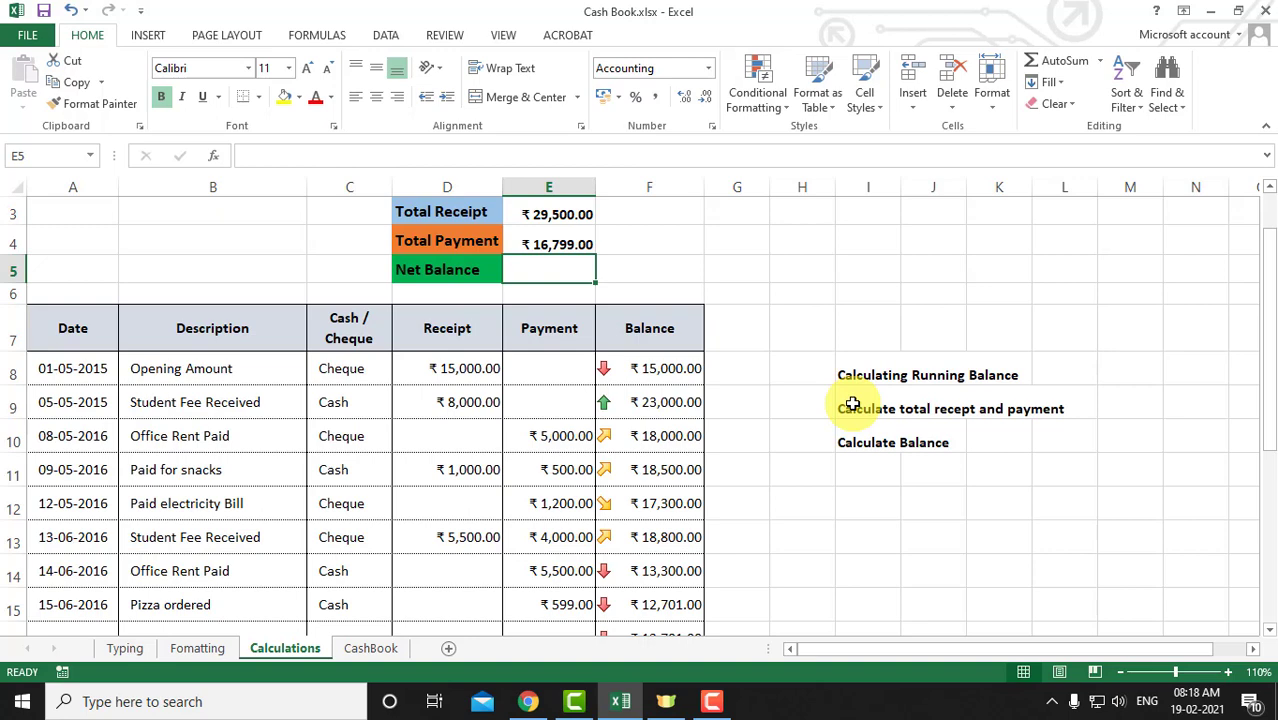
click(551, 214)
click(560, 242)
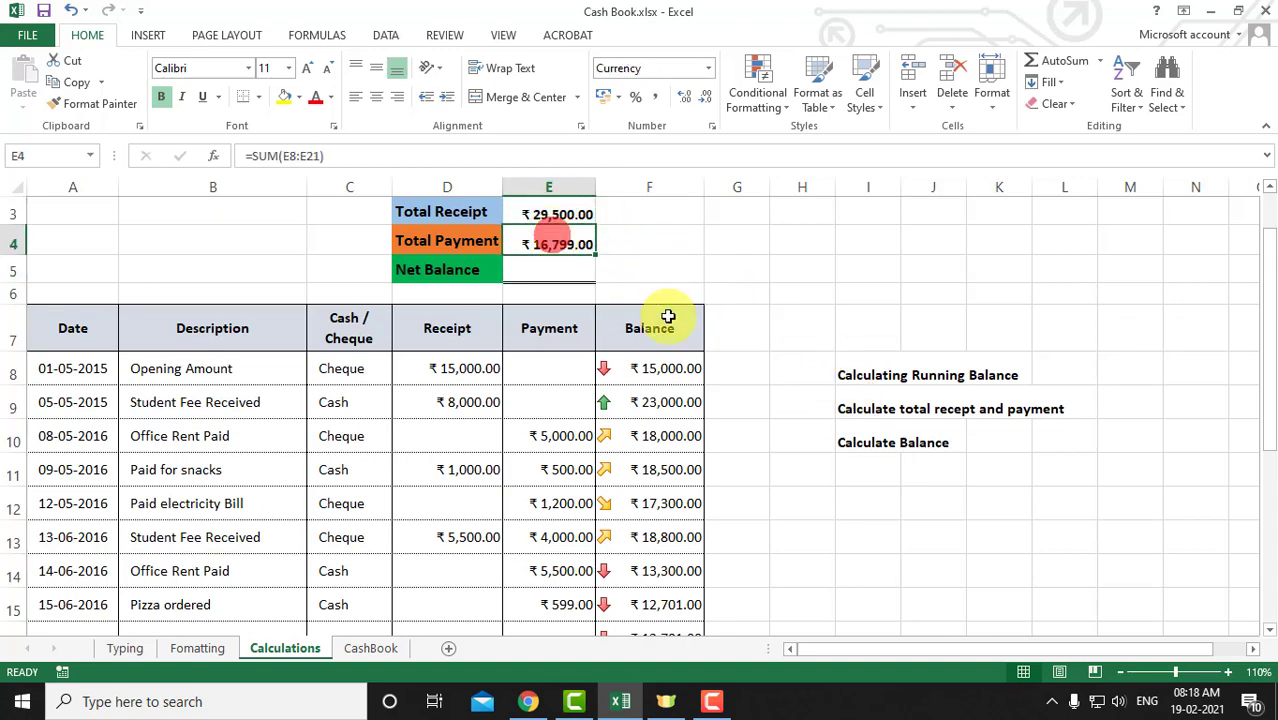
click(556, 271)
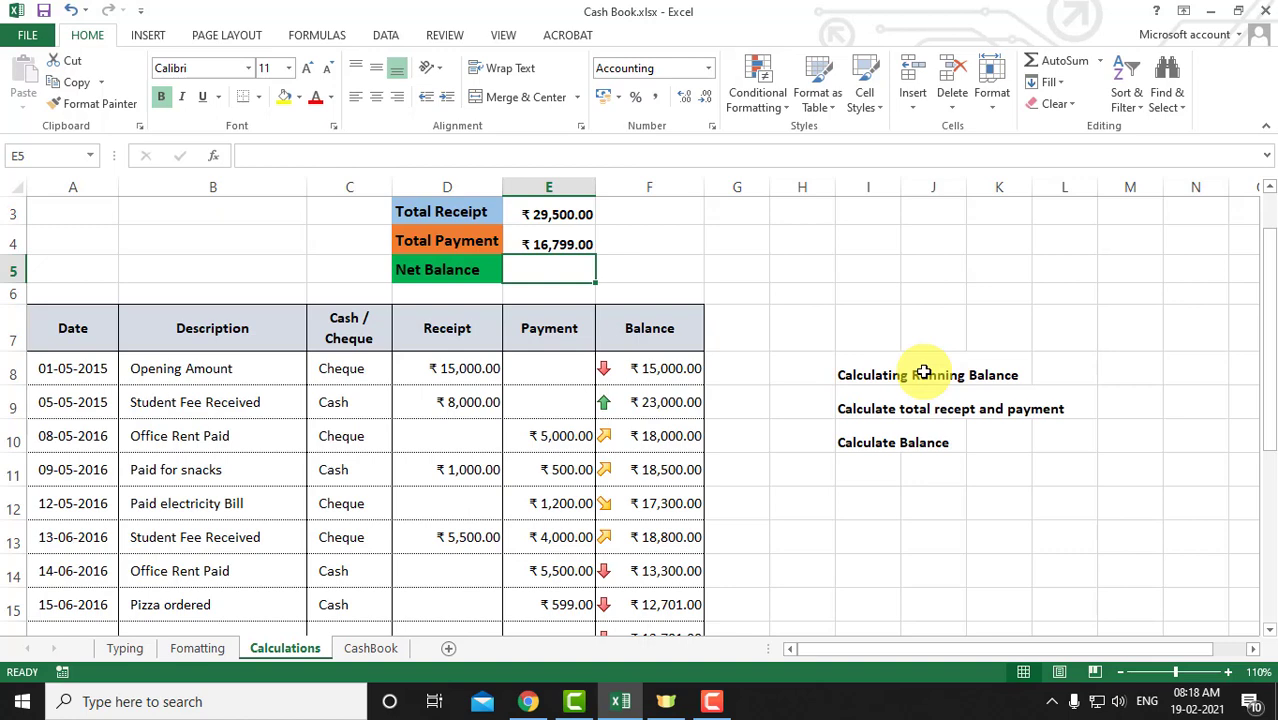
text(=)
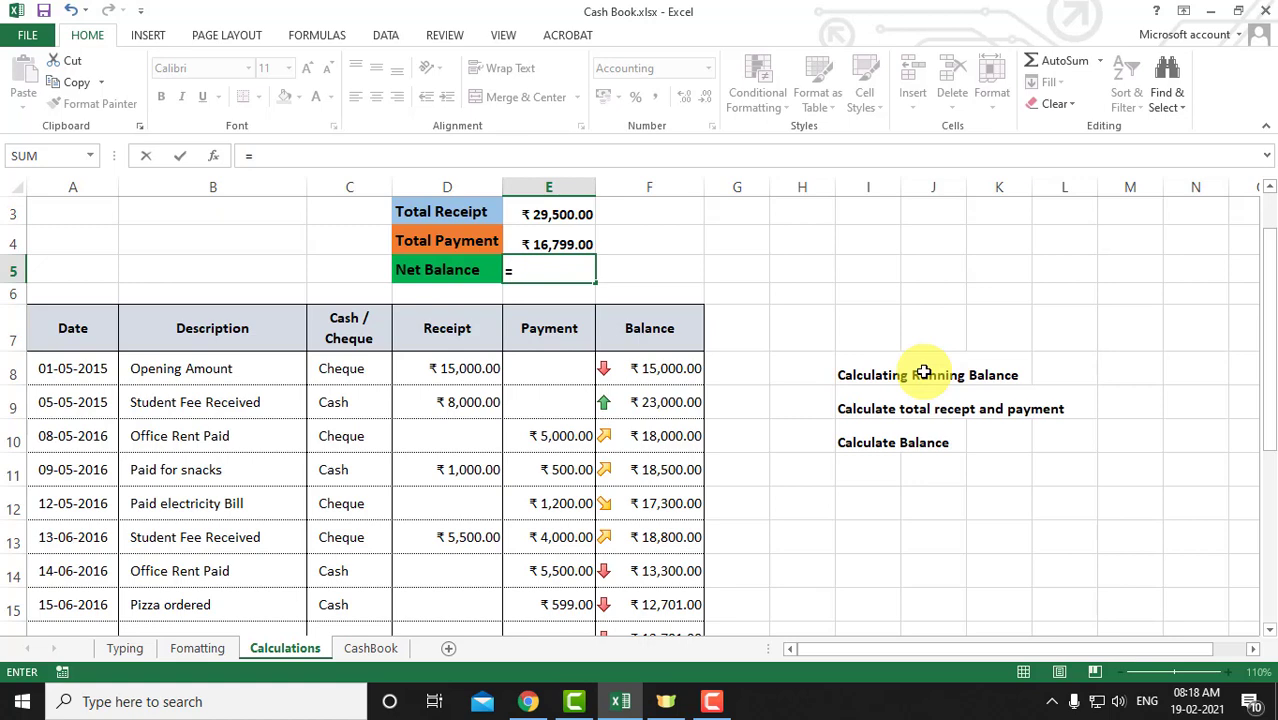
text(e3)
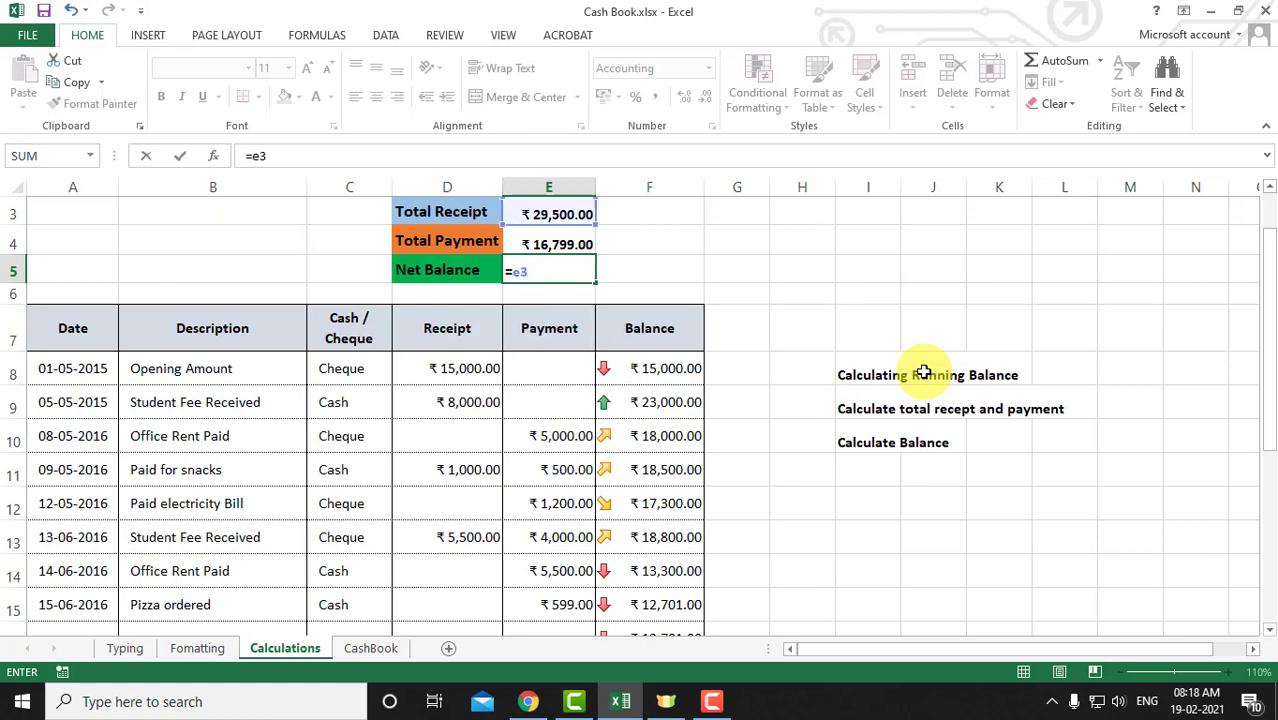
text(-e4)
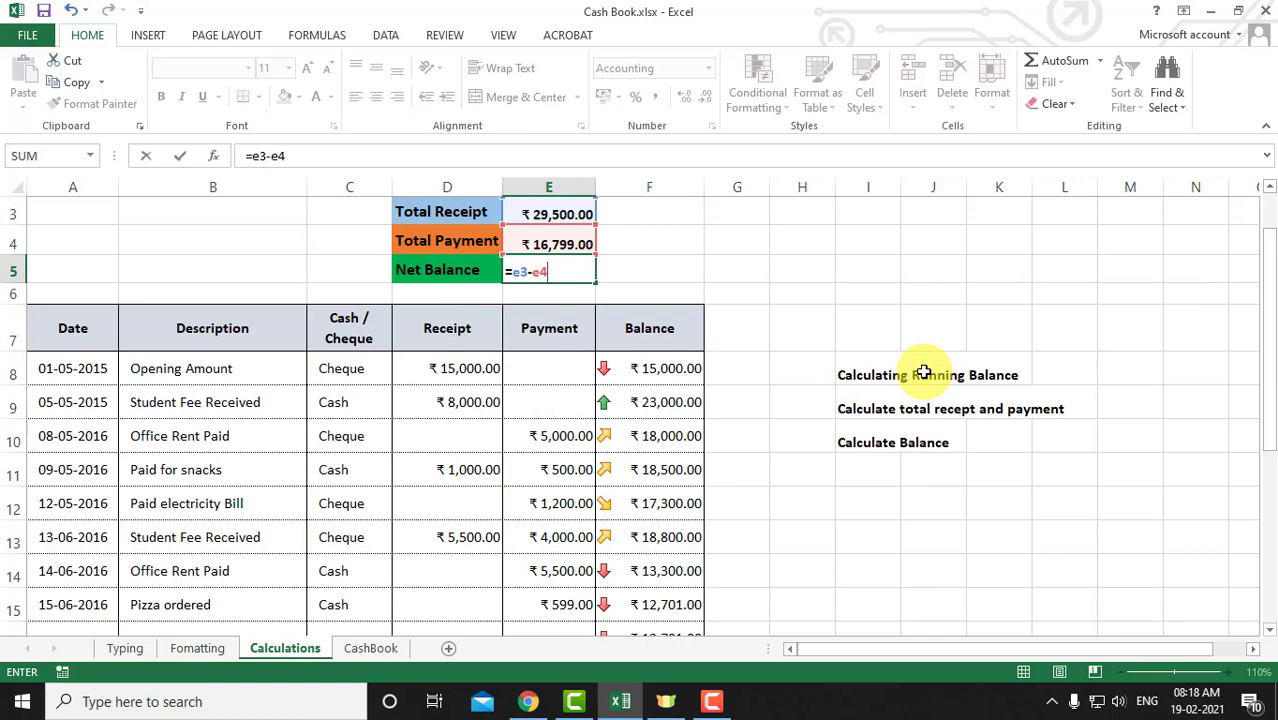
key(Return)
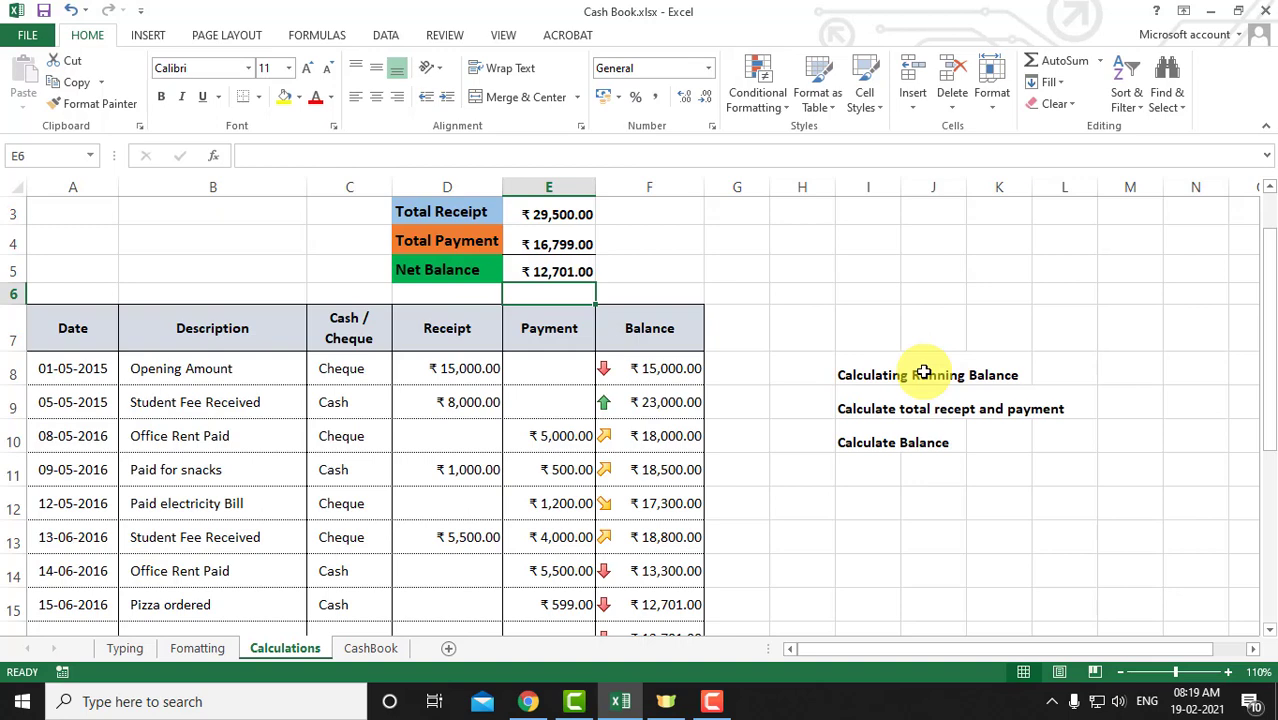
- Delete the three calculation notes in I8:I10 beside the table
scroll(588, 451, up, 1)
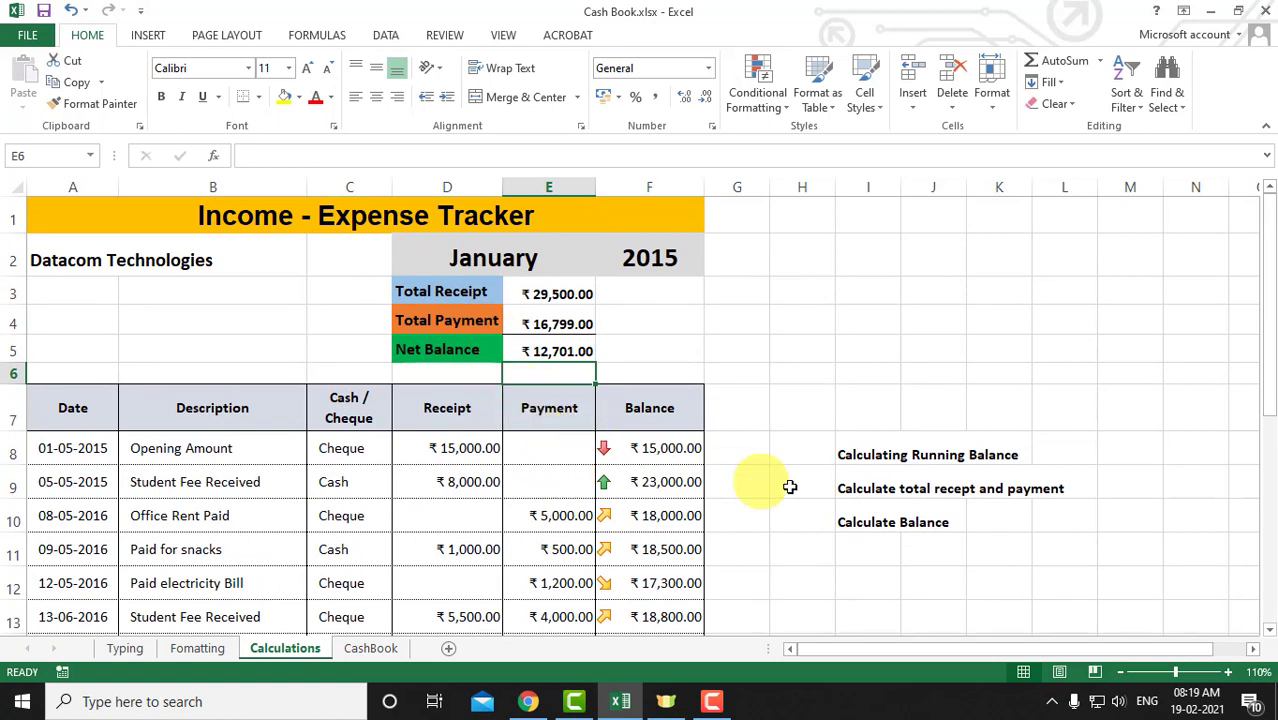
drag(861, 454, 865, 527)
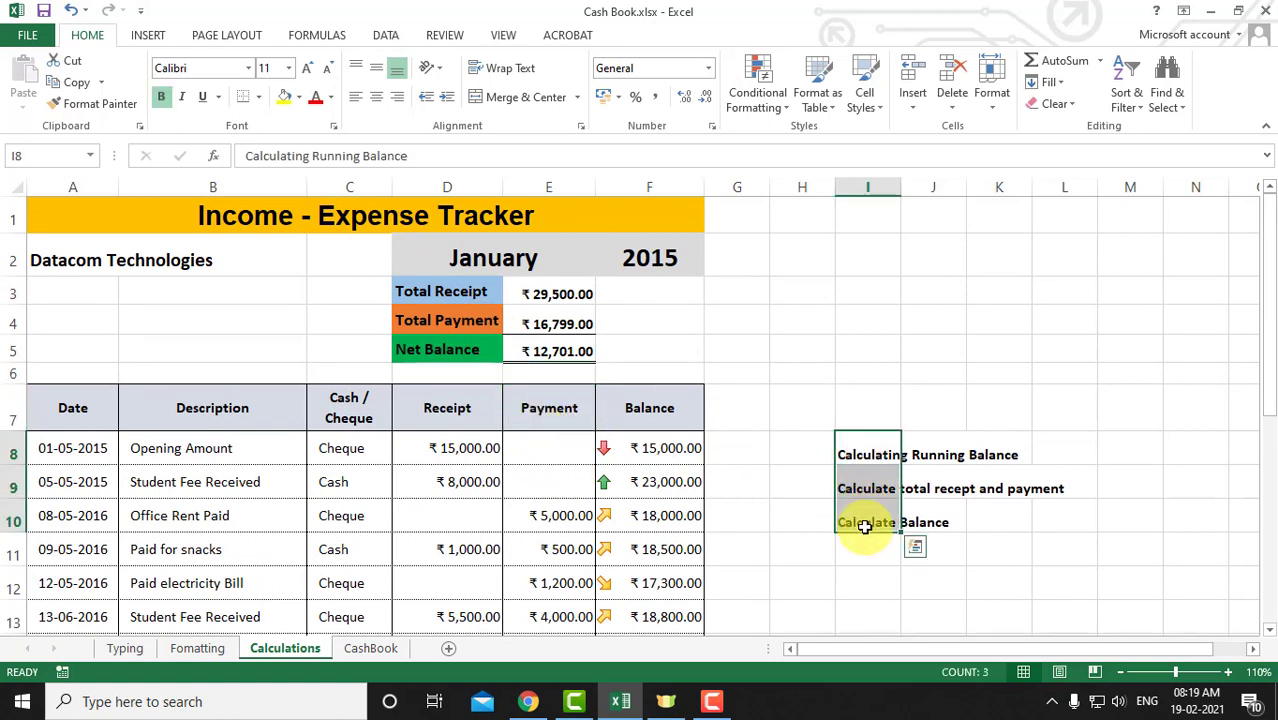
key(Delete)
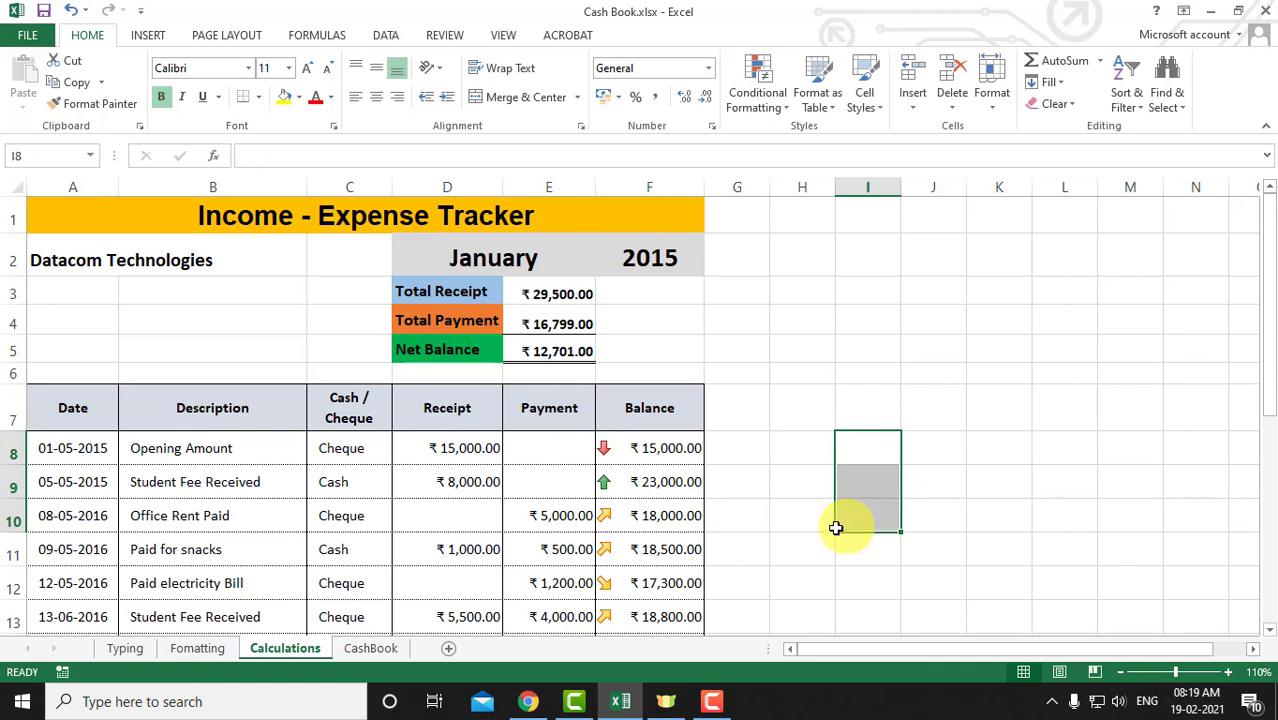
click(570, 548)
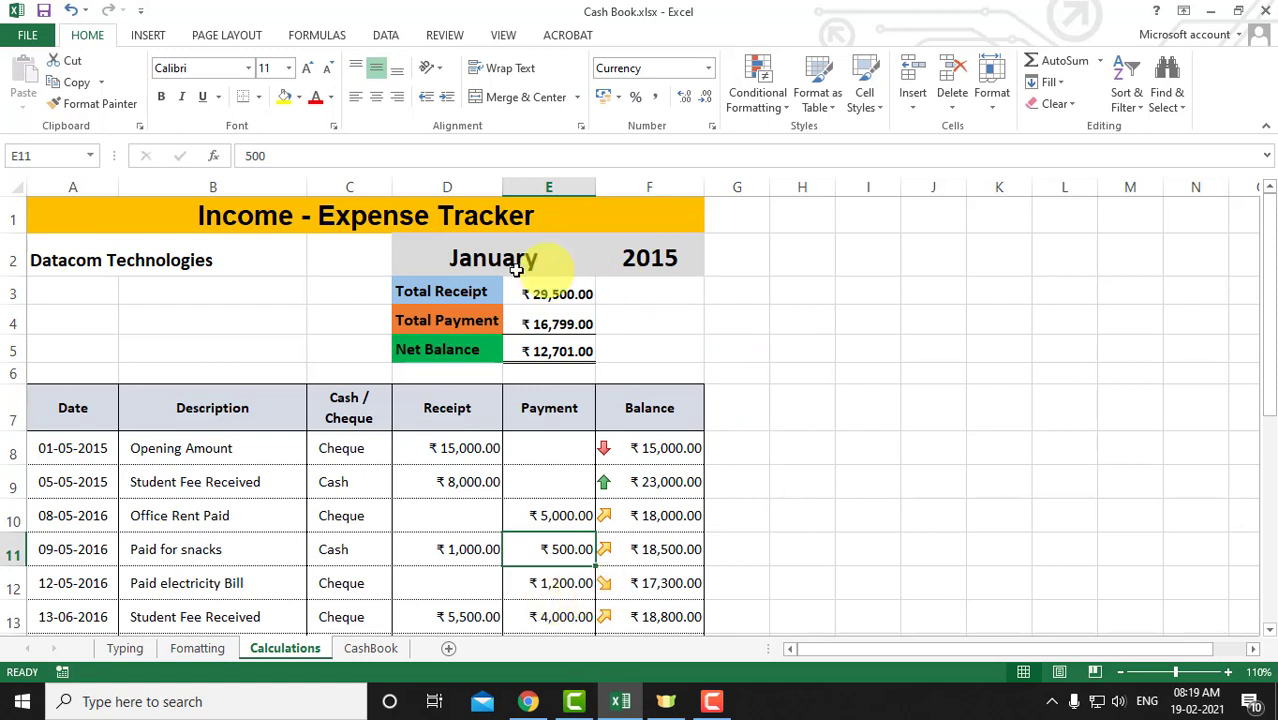
- Insert a 2-D clustered column chart from D3:E4 and fit it beside the table at about 6.47 cm by 9.93 cm
click(446, 284)
drag(446, 284, 545, 322)
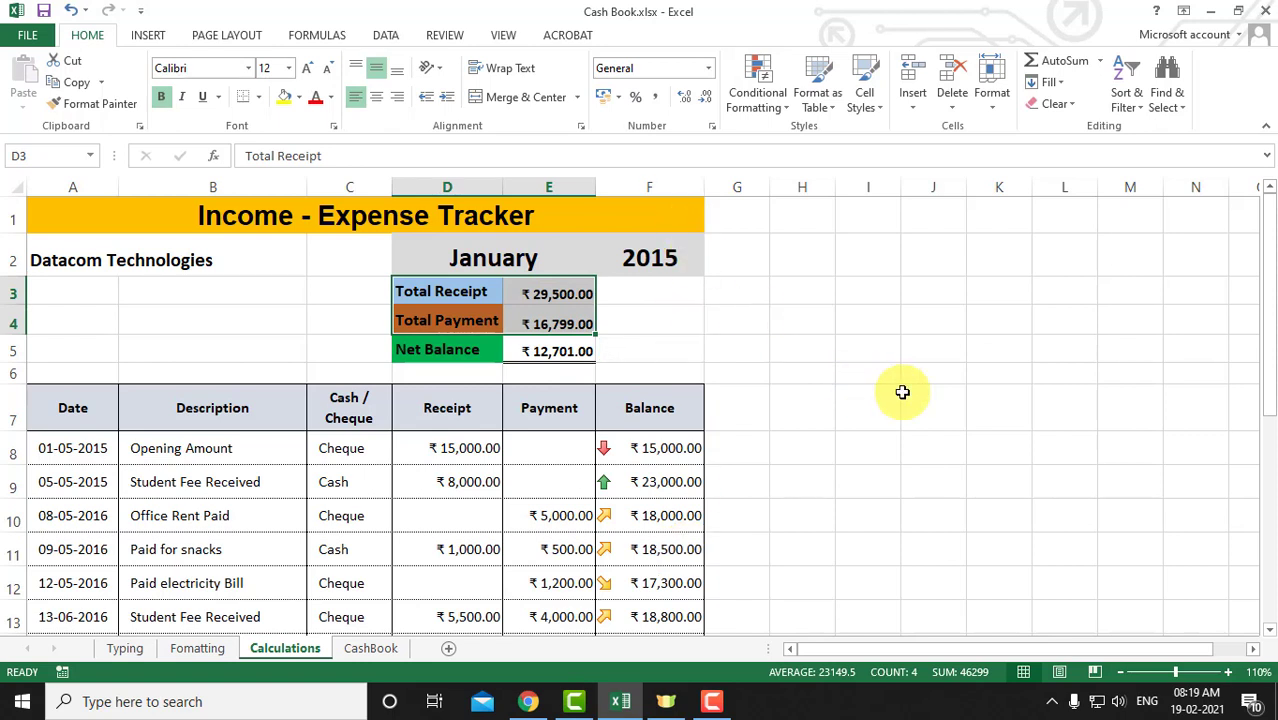
click(142, 38)
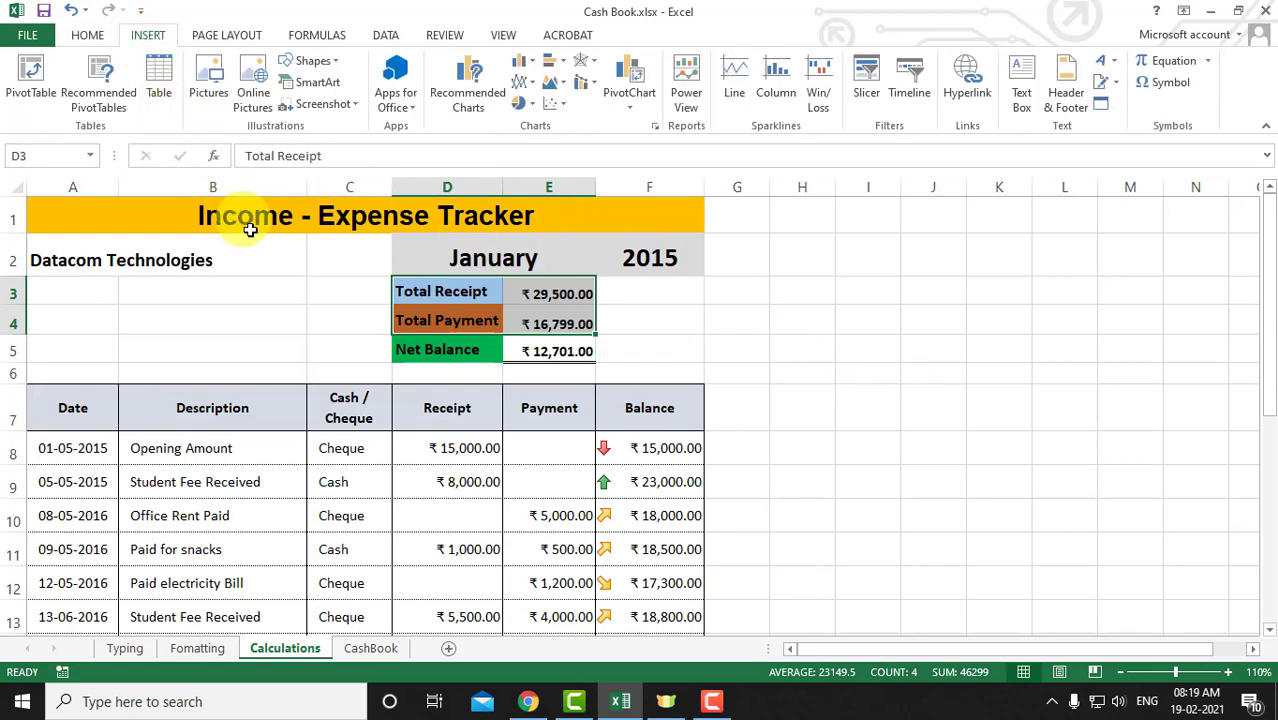
click(524, 62)
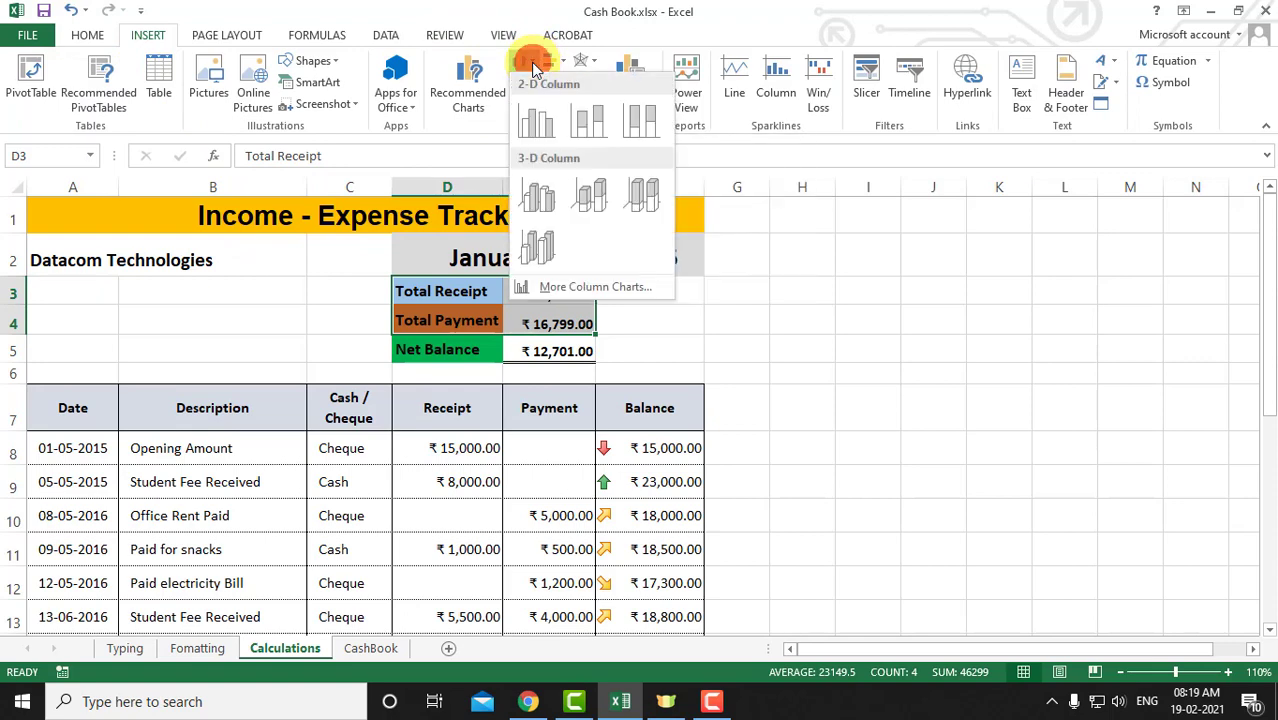
click(535, 124)
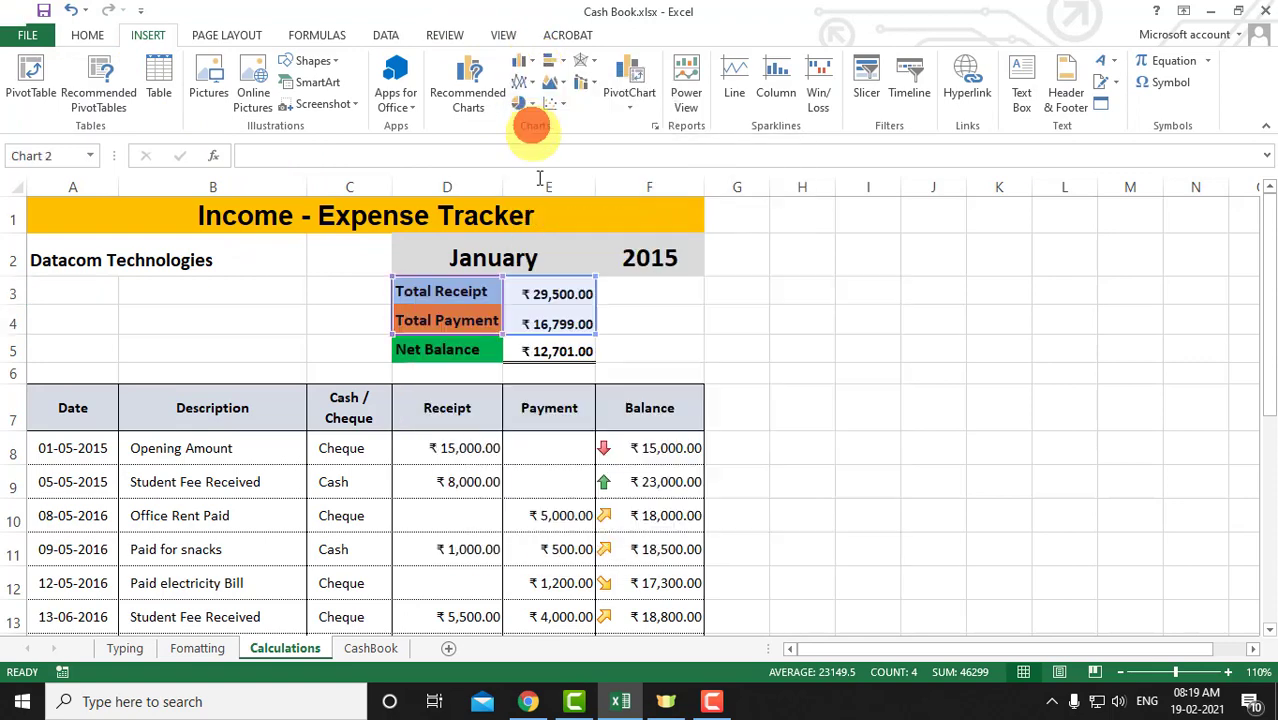
drag(760, 285, 1064, 285)
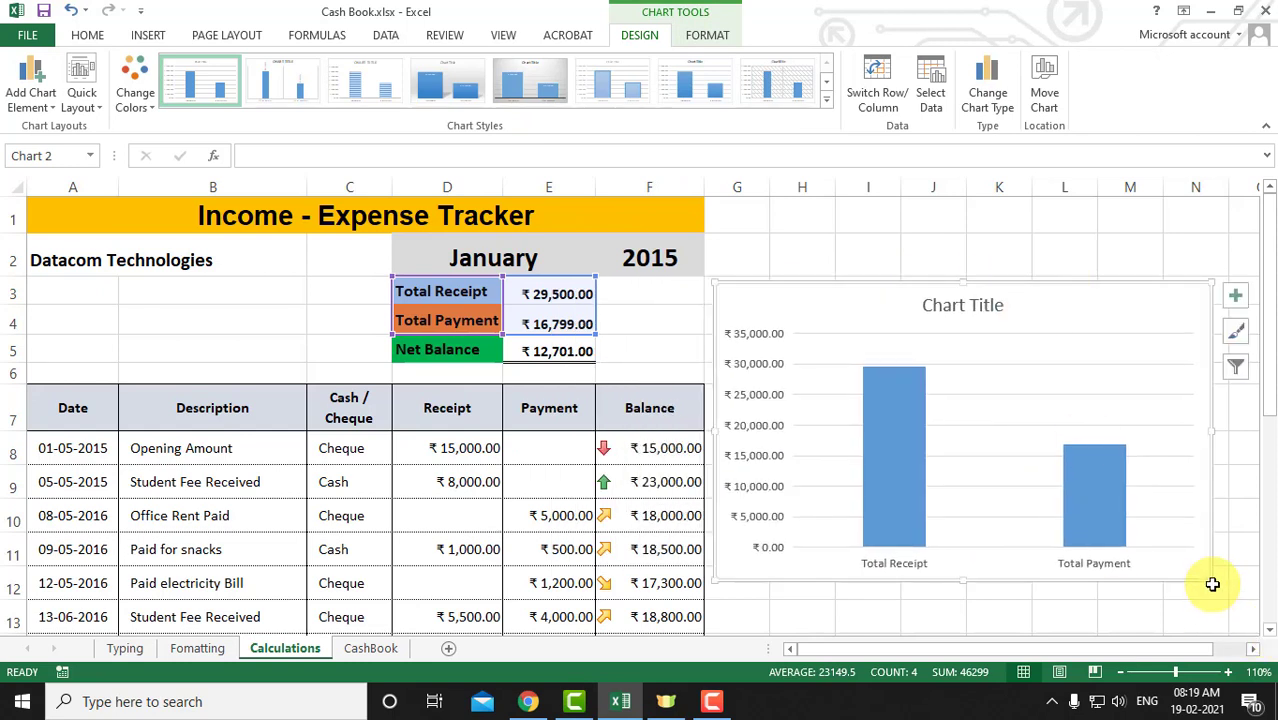
drag(1212, 581, 1104, 536)
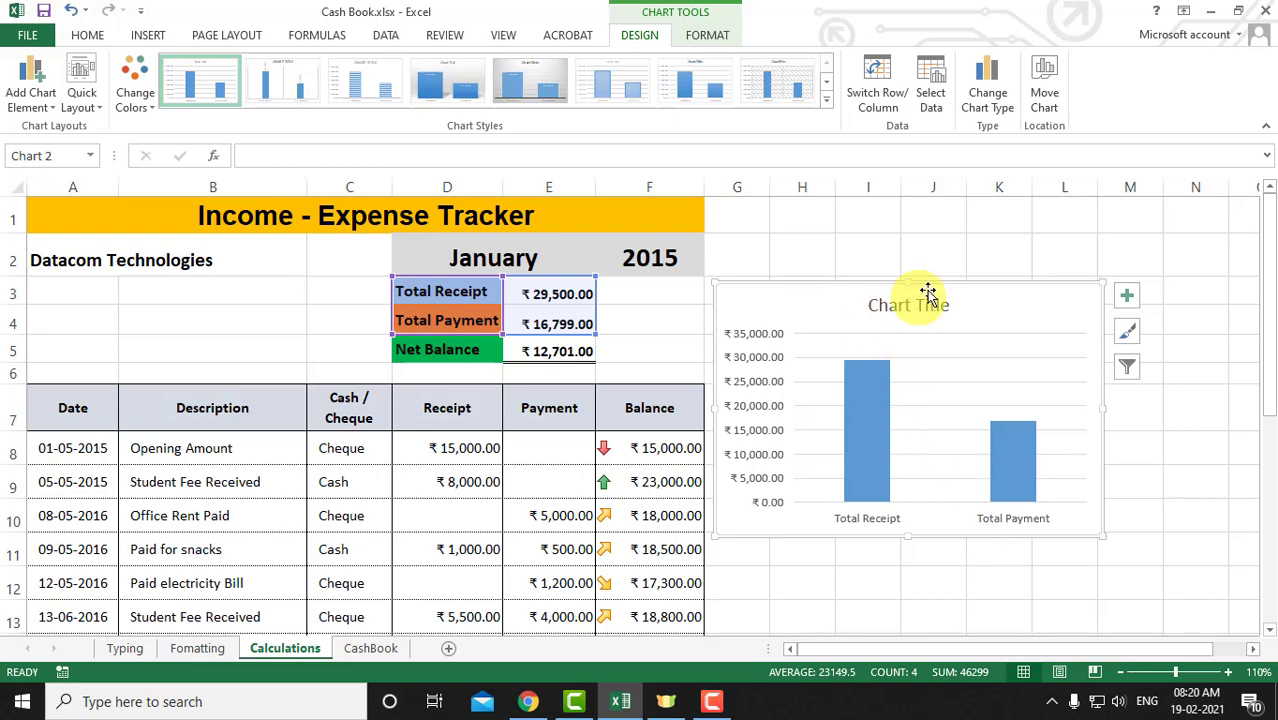
- Replace the chart's placeholder title with INCOME & EXPENSE
click(895, 305)
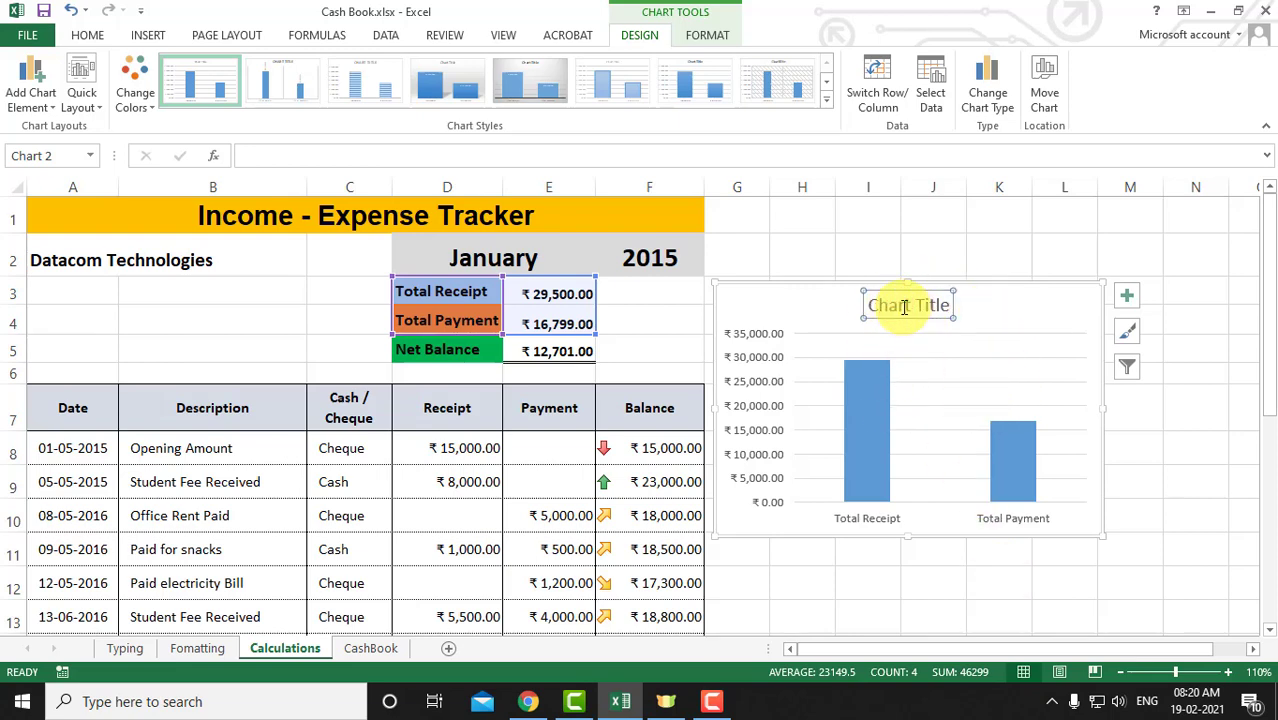
click(904, 305)
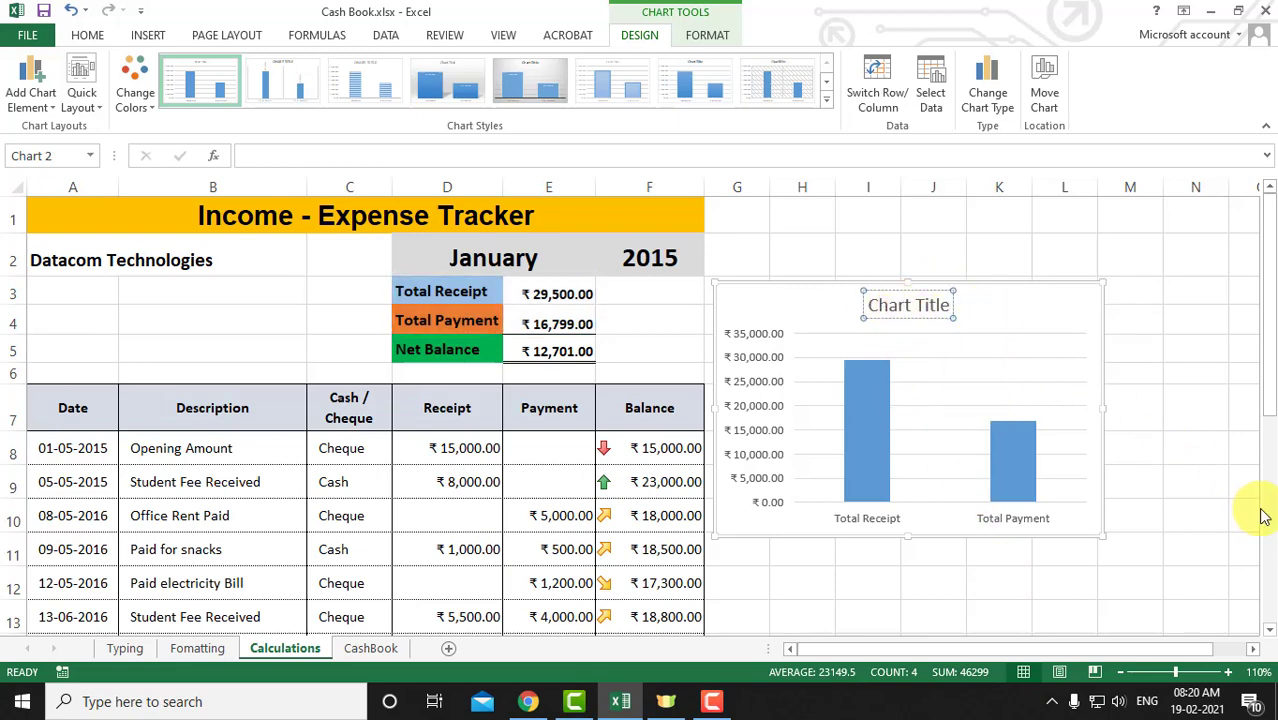
key(ctrl+a)
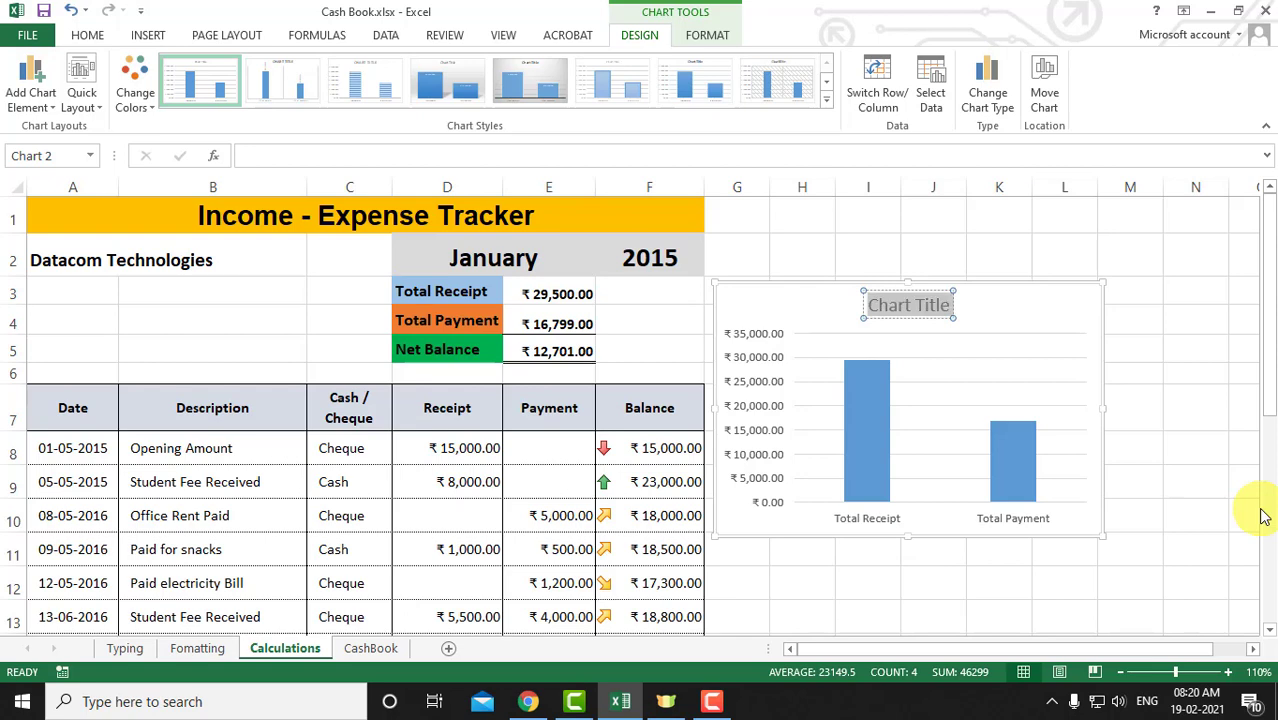
text(income)
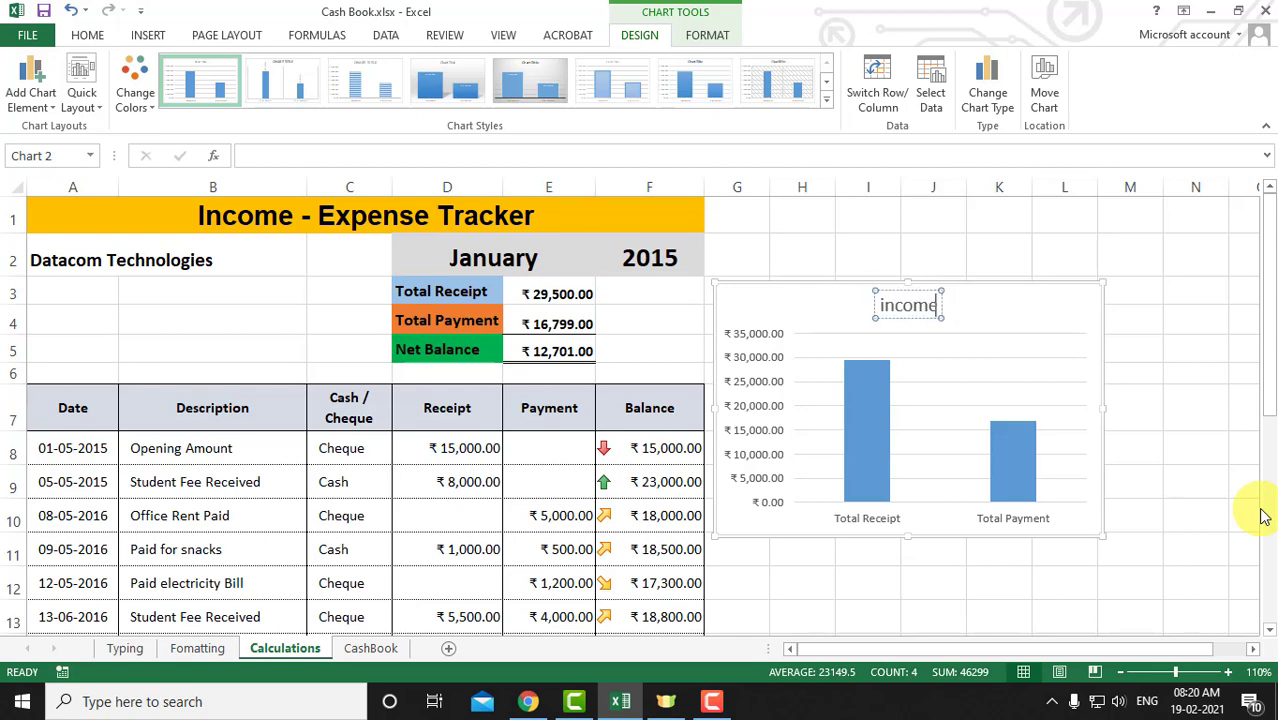
key(BackSpace)
key(BackSpace)
key(BackSpace)
key(BackSpace)
key(BackSpace)
key(BackSpace)
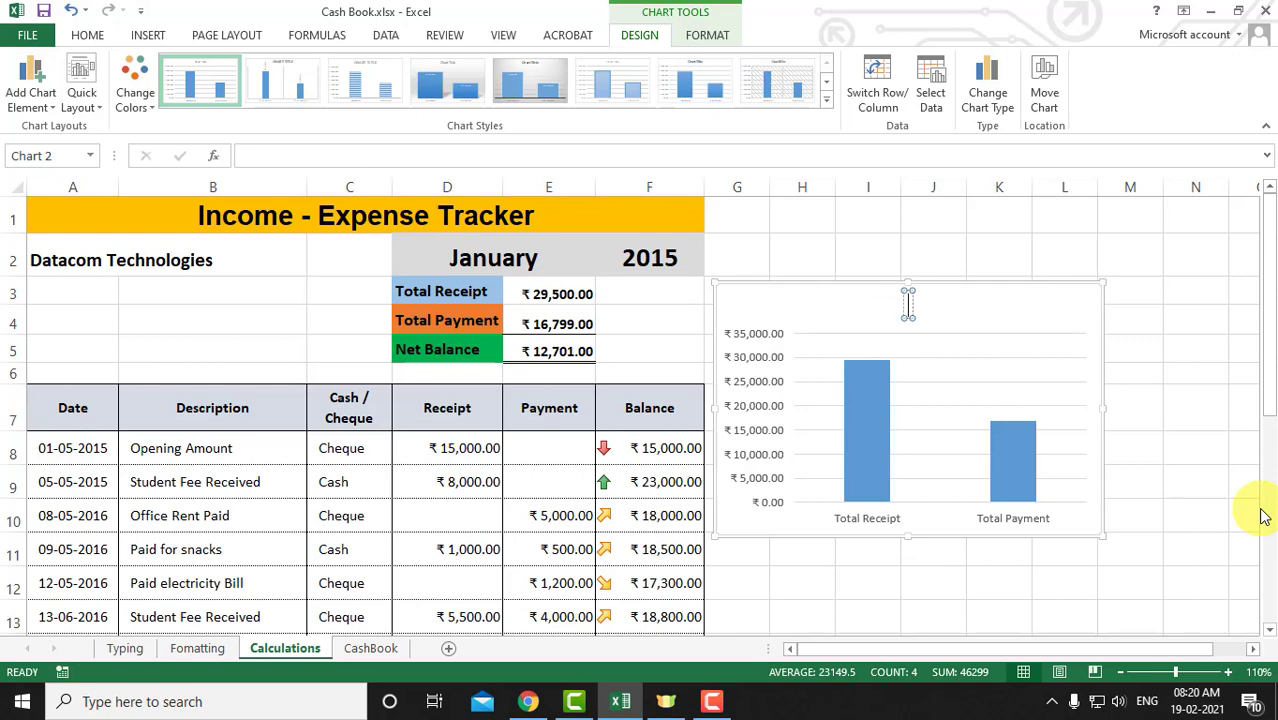
text(inco)
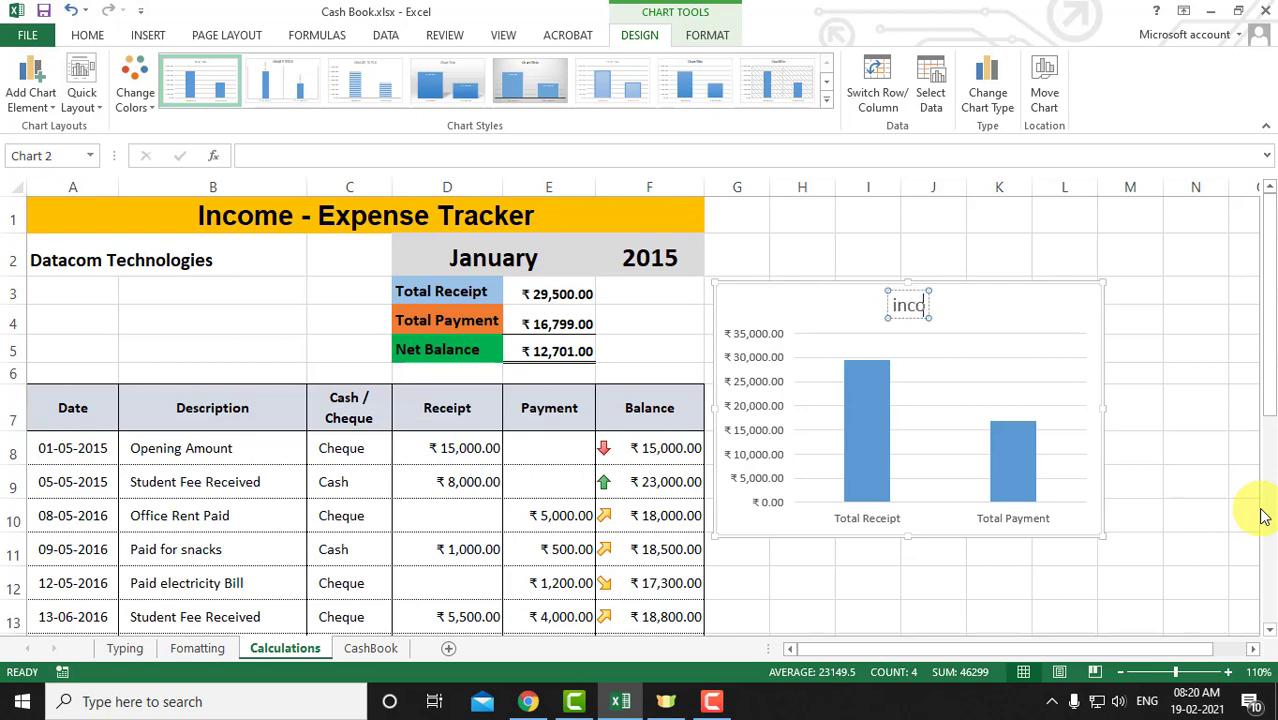
text(me ex)
key(BackSpace)
key(BackSpace)
key(BackSpace)
key(BackSpace)
key(BackSpace)
key(BackSpace)
key(BackSpace)
key(BackSpace)
key(BackSpace)
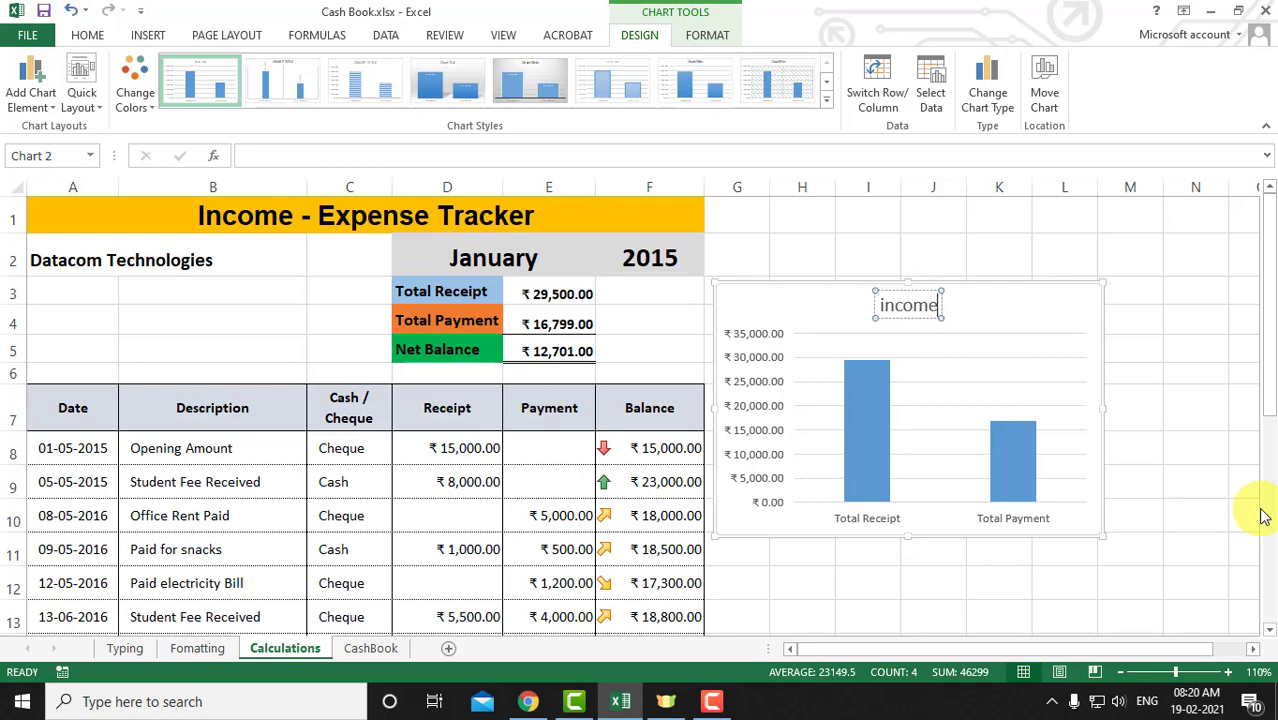
text(INC)
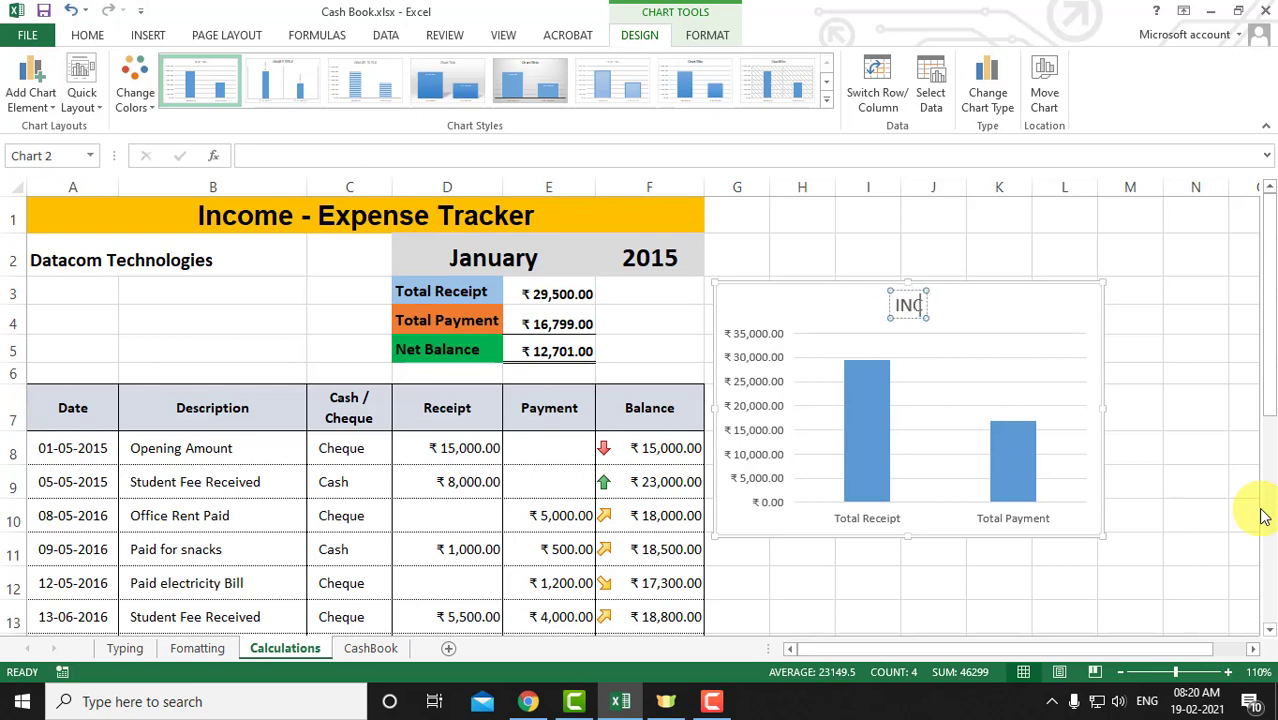
text(OME & EXPENSE)
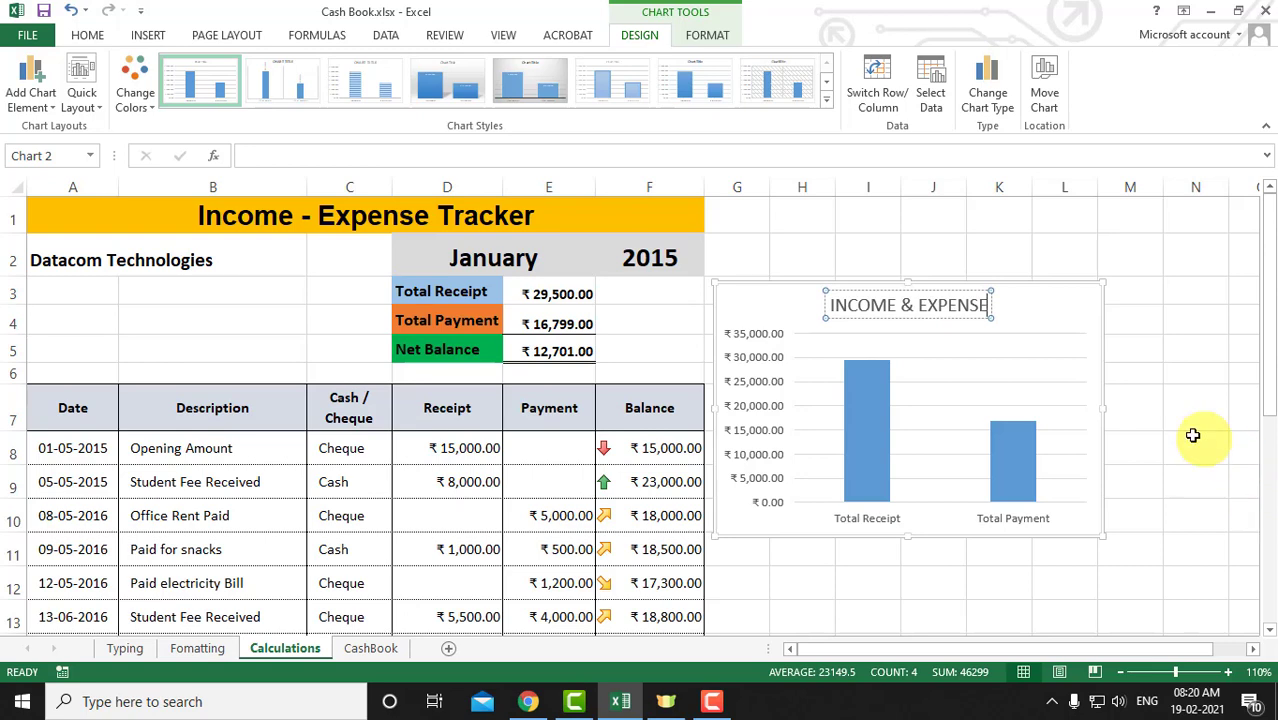
- Apply the fourth preset chart style, with wide shadowed columns, value labels inside them and a gray gradient background
click(1031, 284)
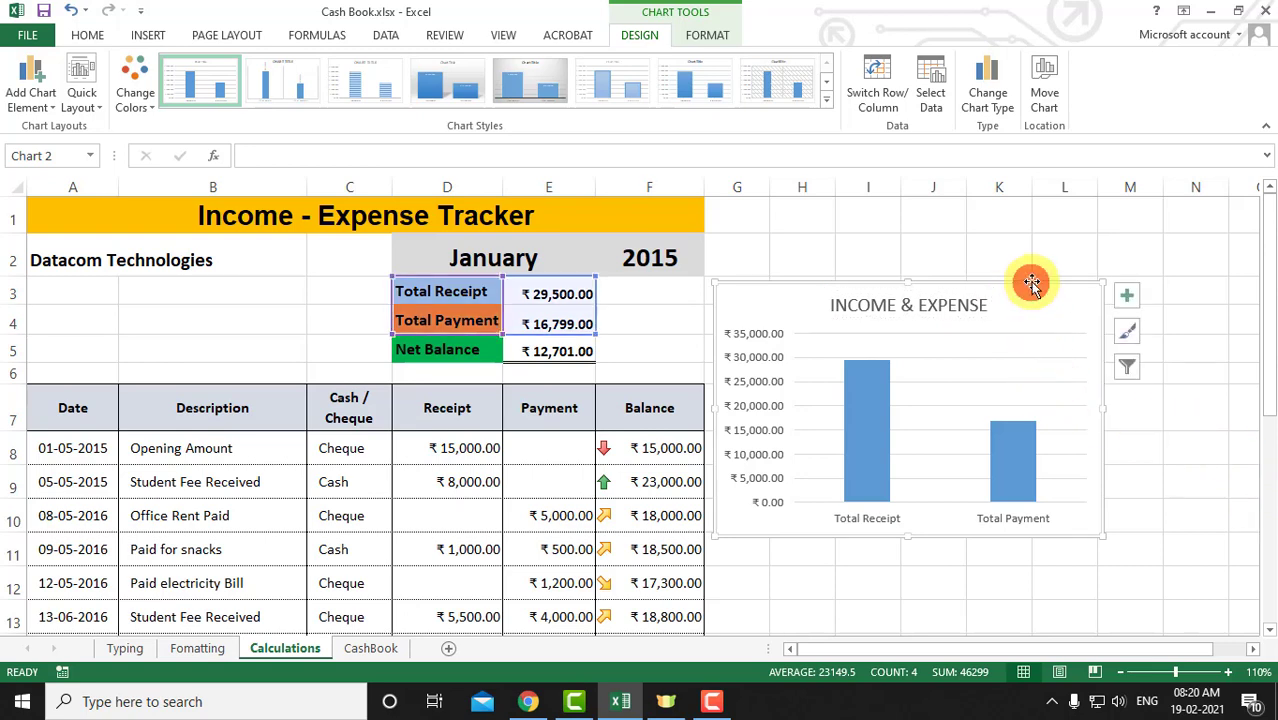
click(828, 101)
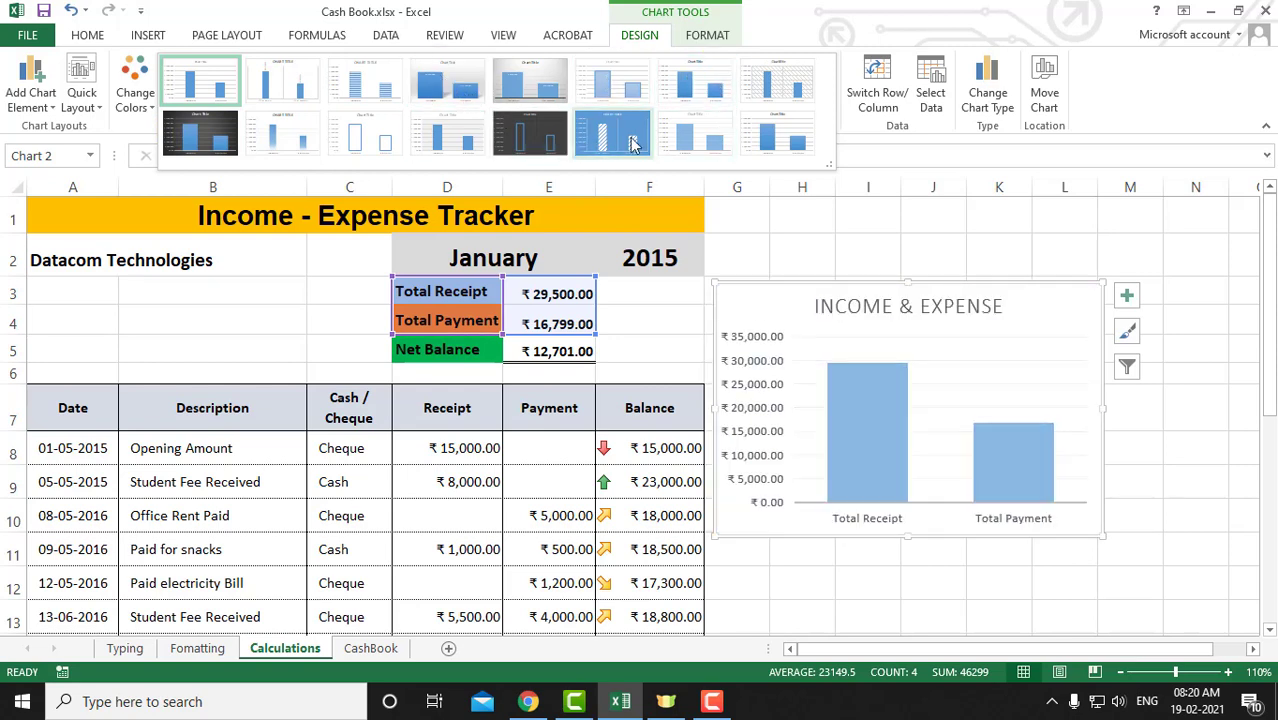
click(420, 77)
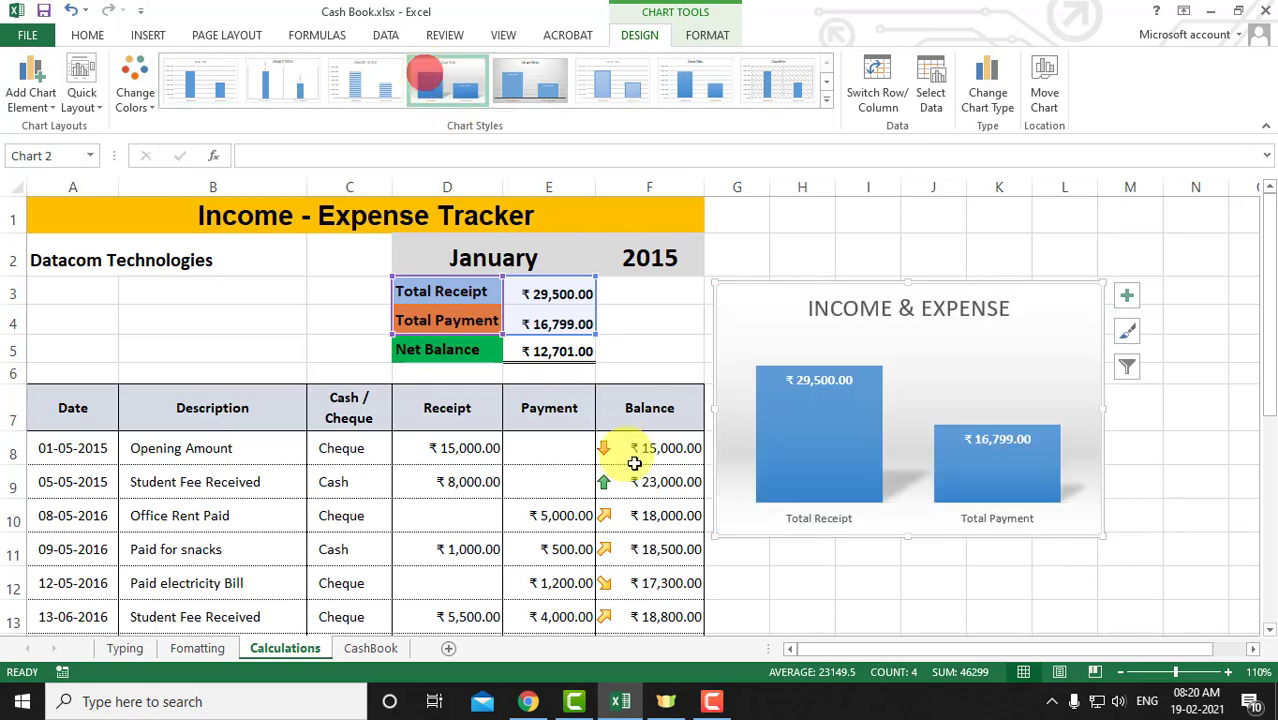
click(786, 583)
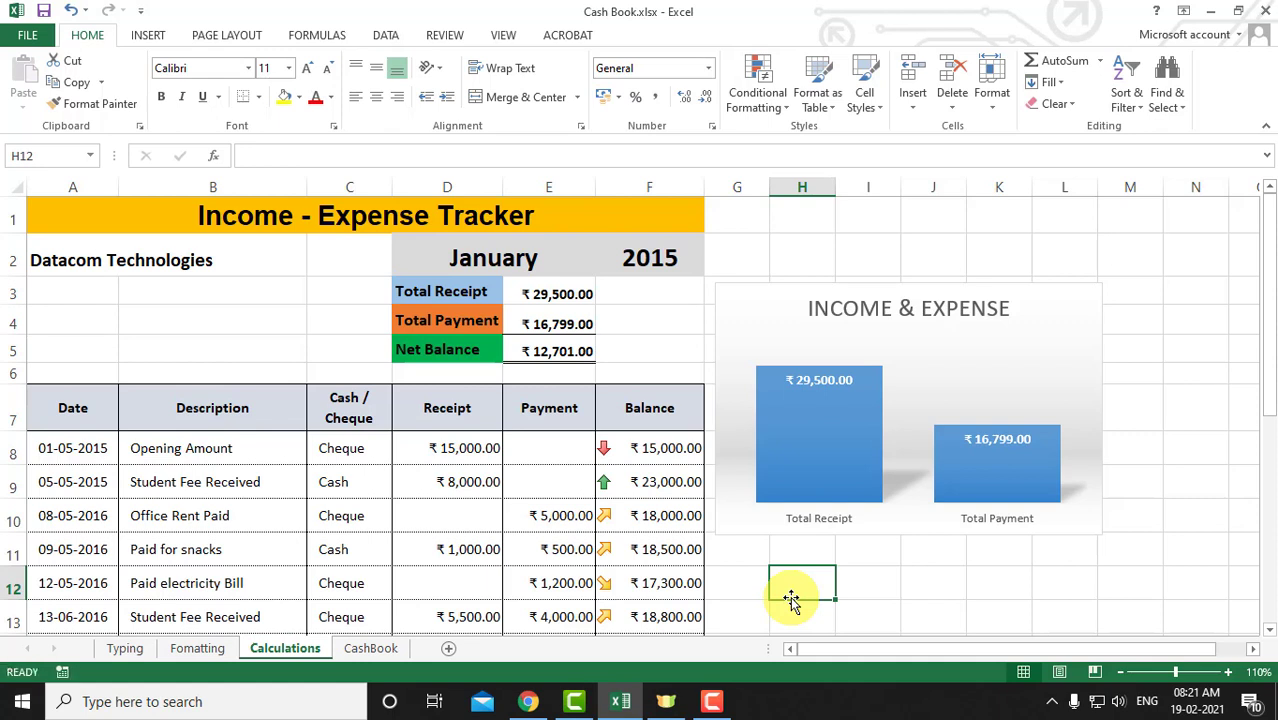
- Fill both columns of the INCOME & EXPENSE chart with the standard purple color
click(829, 454)
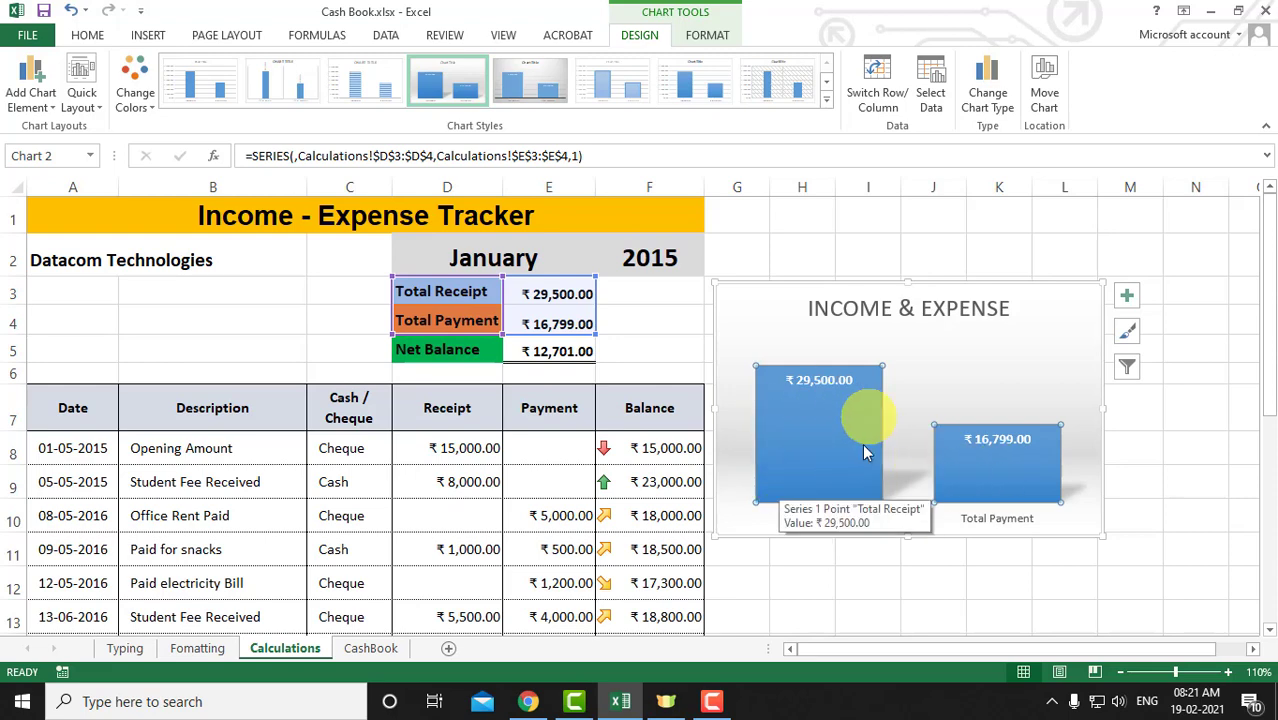
click(707, 33)
click(508, 60)
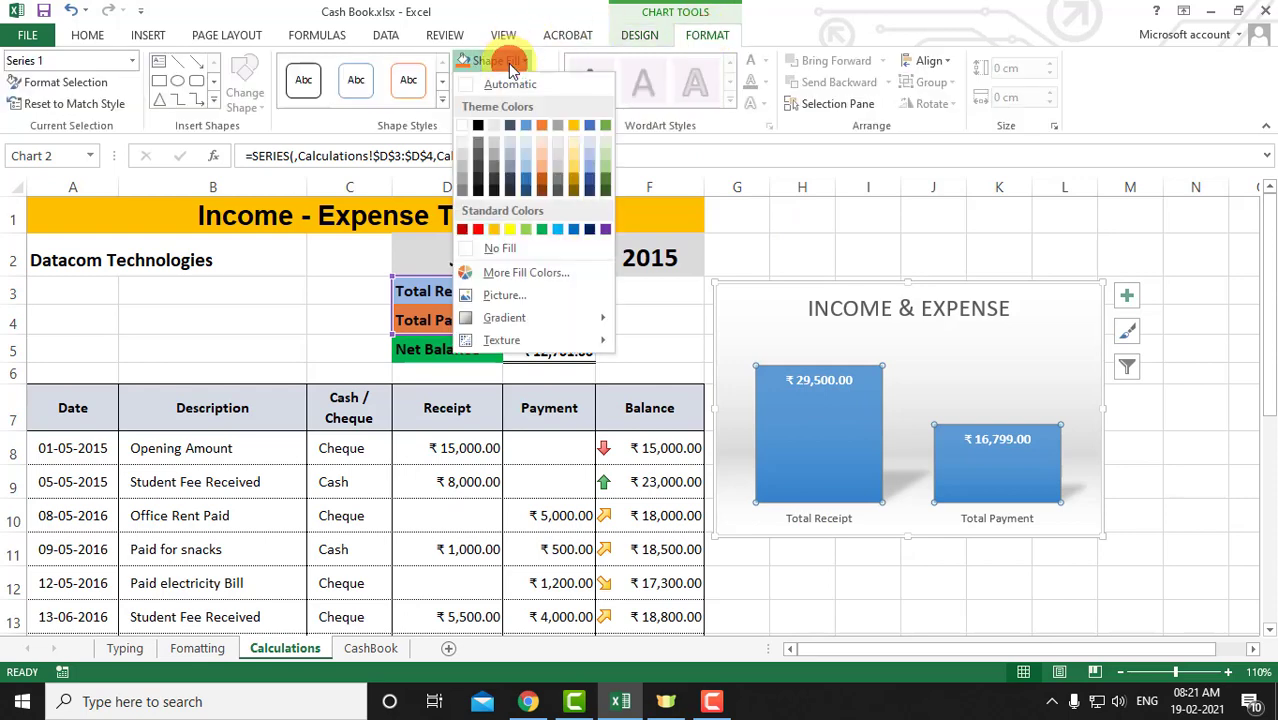
click(605, 229)
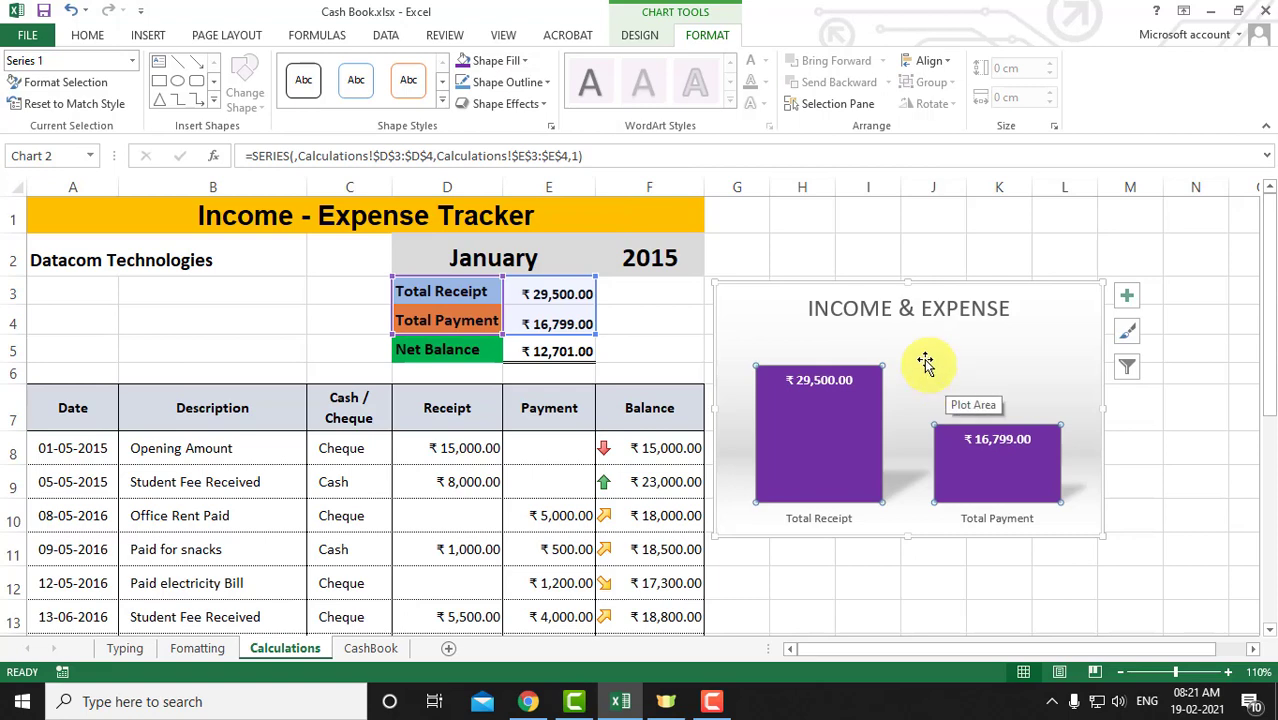
- Fill the INCOME & EXPENSE chart area with the standard yellow color
click(758, 318)
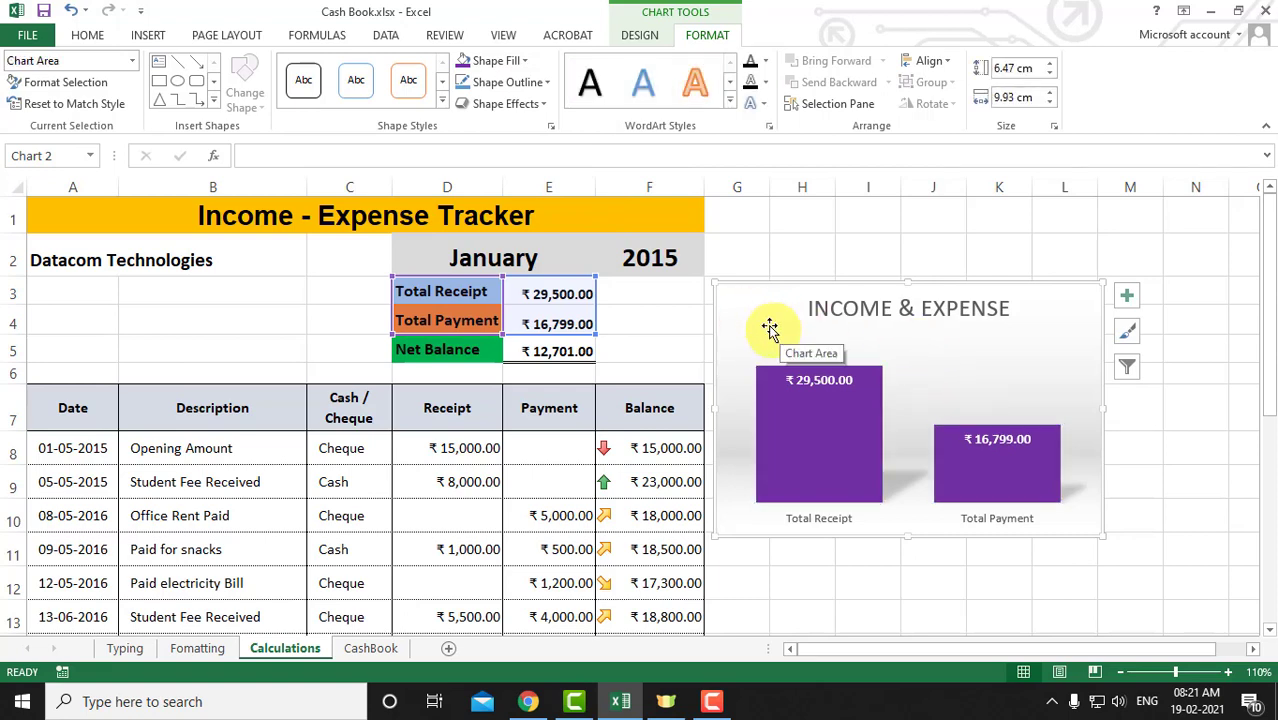
click(768, 325)
click(504, 64)
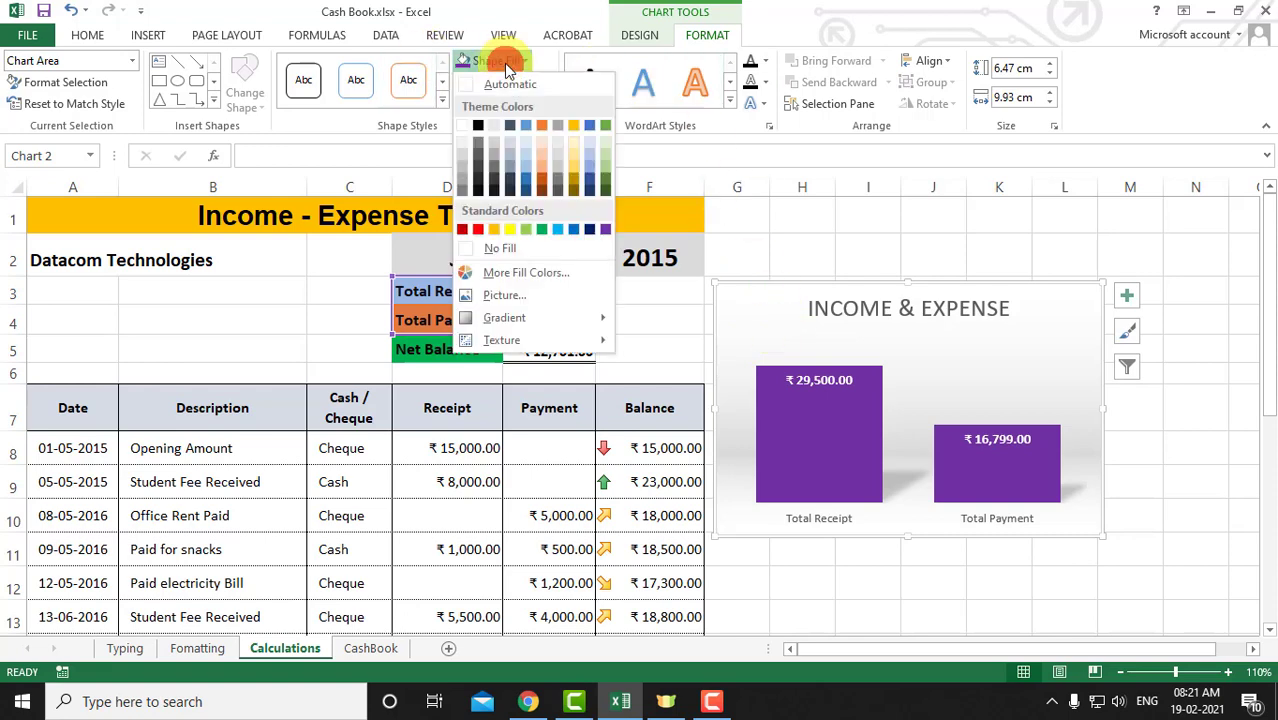
click(508, 231)
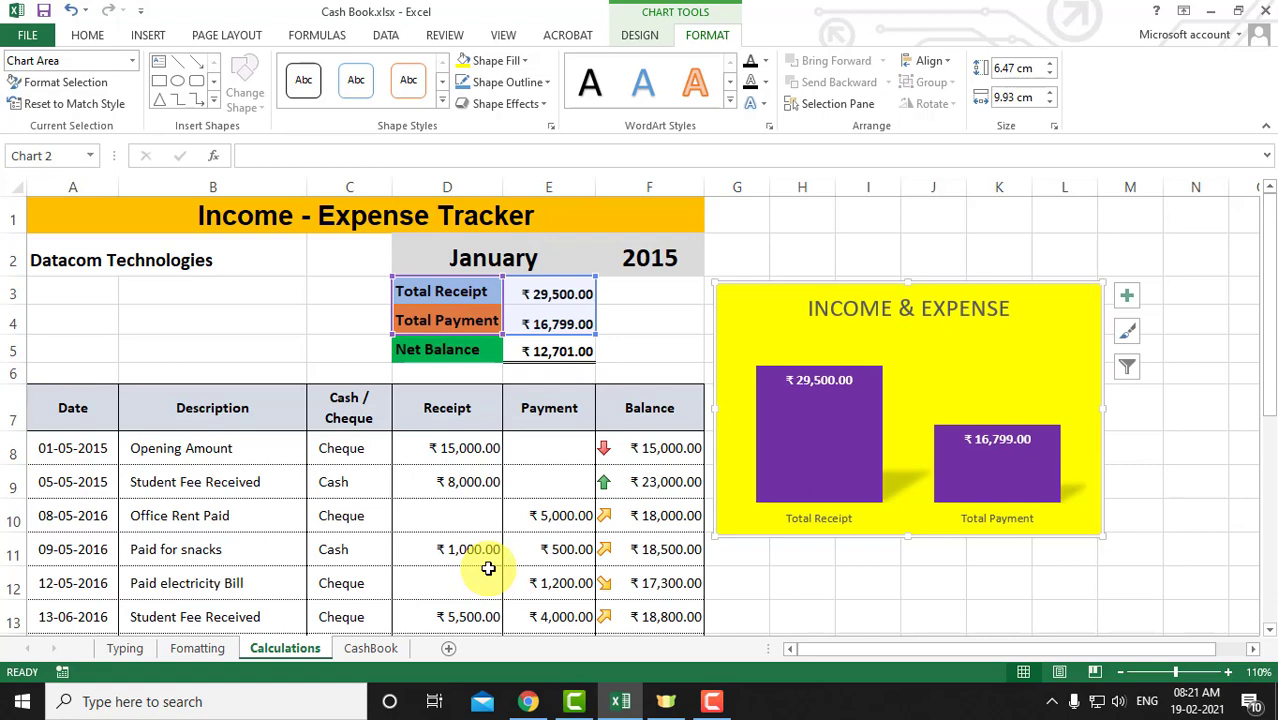
- Apply the seventh preset chart style, with blue gradient columns, a value axis and a bold title, and deselect the chart
click(642, 36)
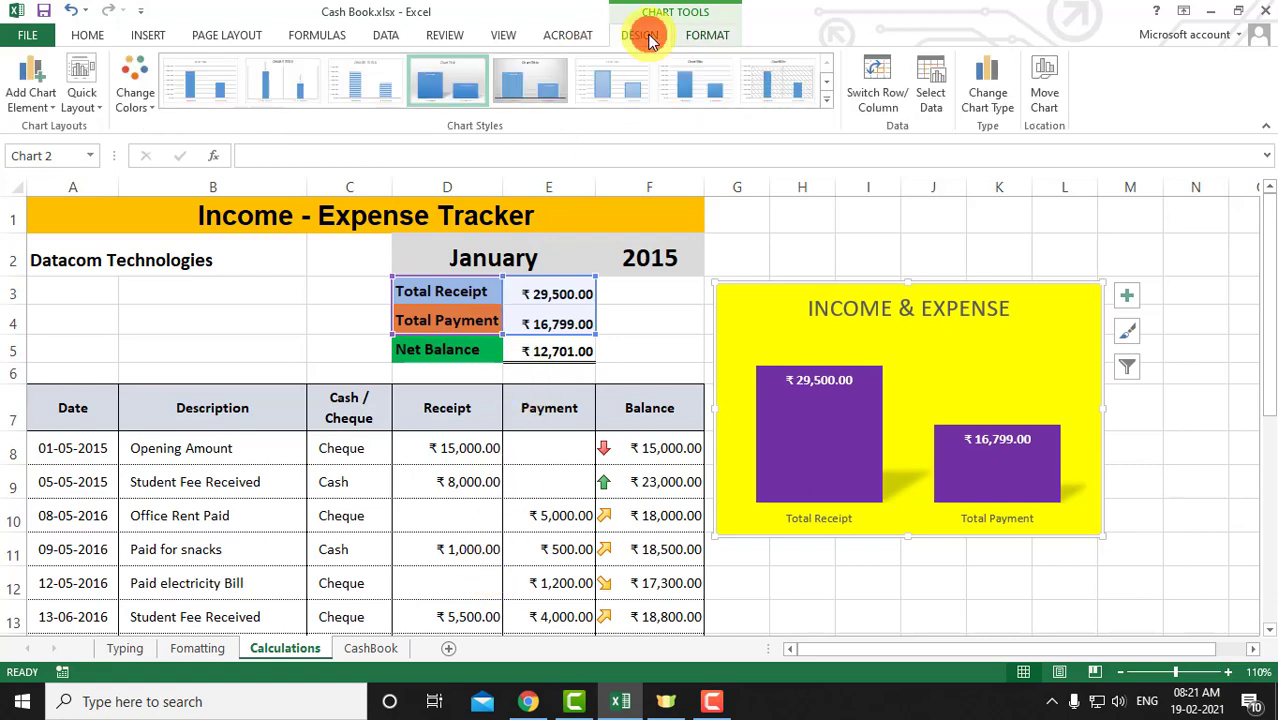
click(695, 80)
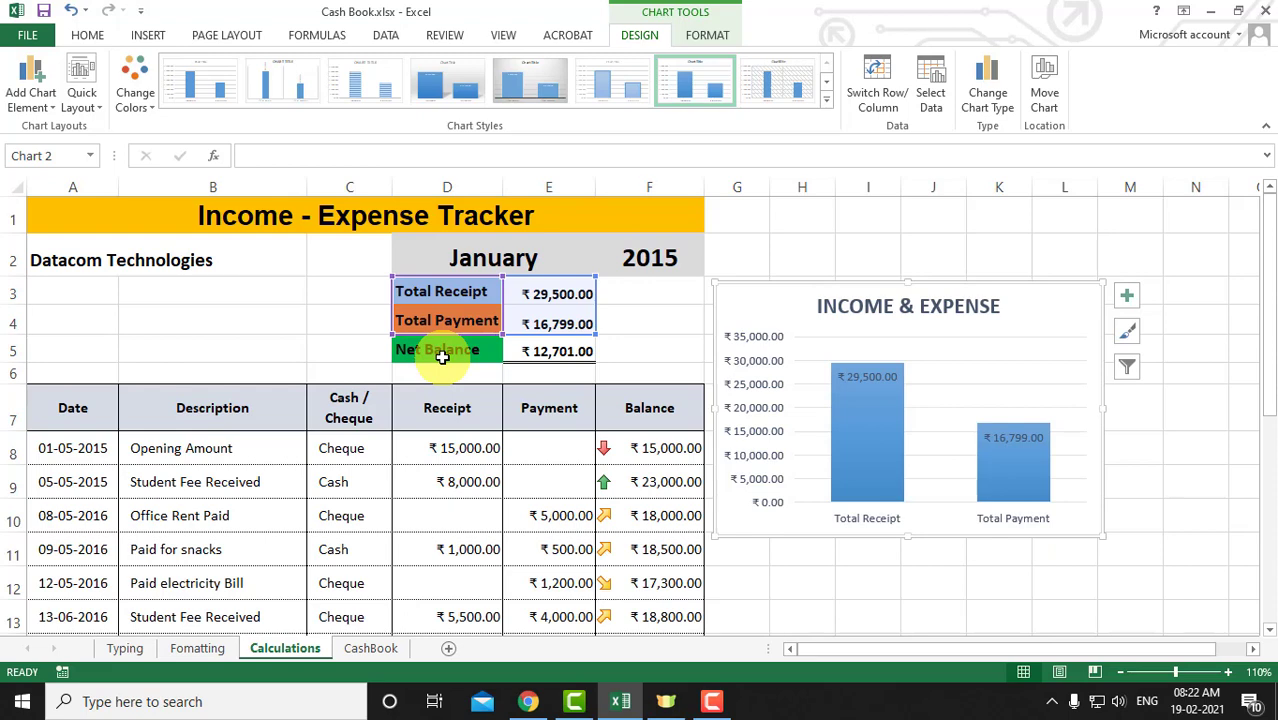
click(253, 318)
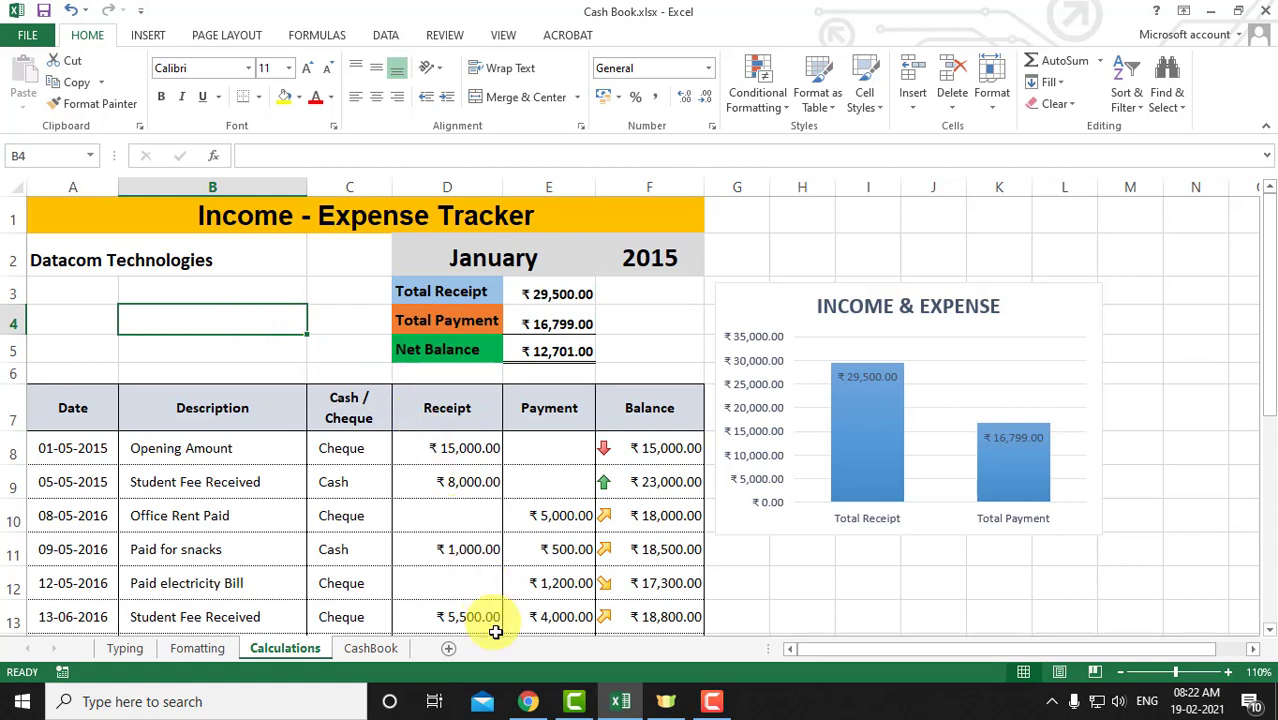
- Switch to Chrome and examine the descriptions, receipts, payments, balances and totals in the My Pocket Money Tracker PDF
click(528, 703)
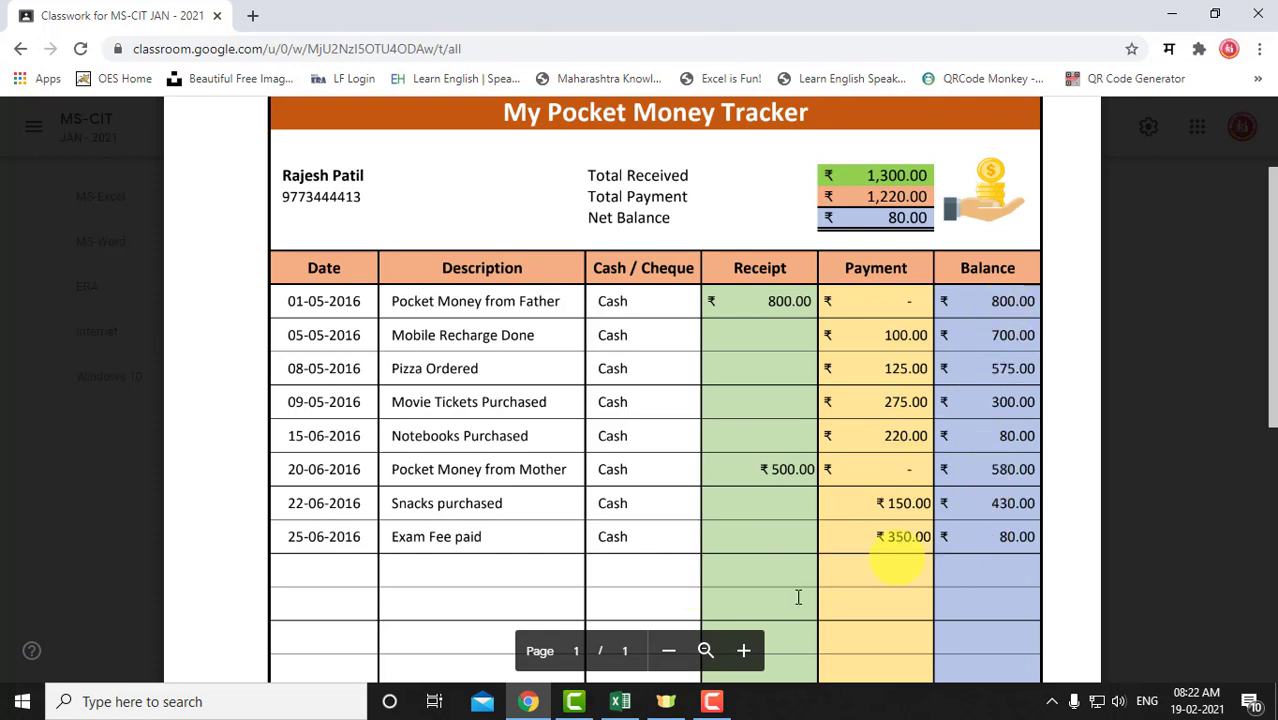
scroll(758, 618, up, 2)
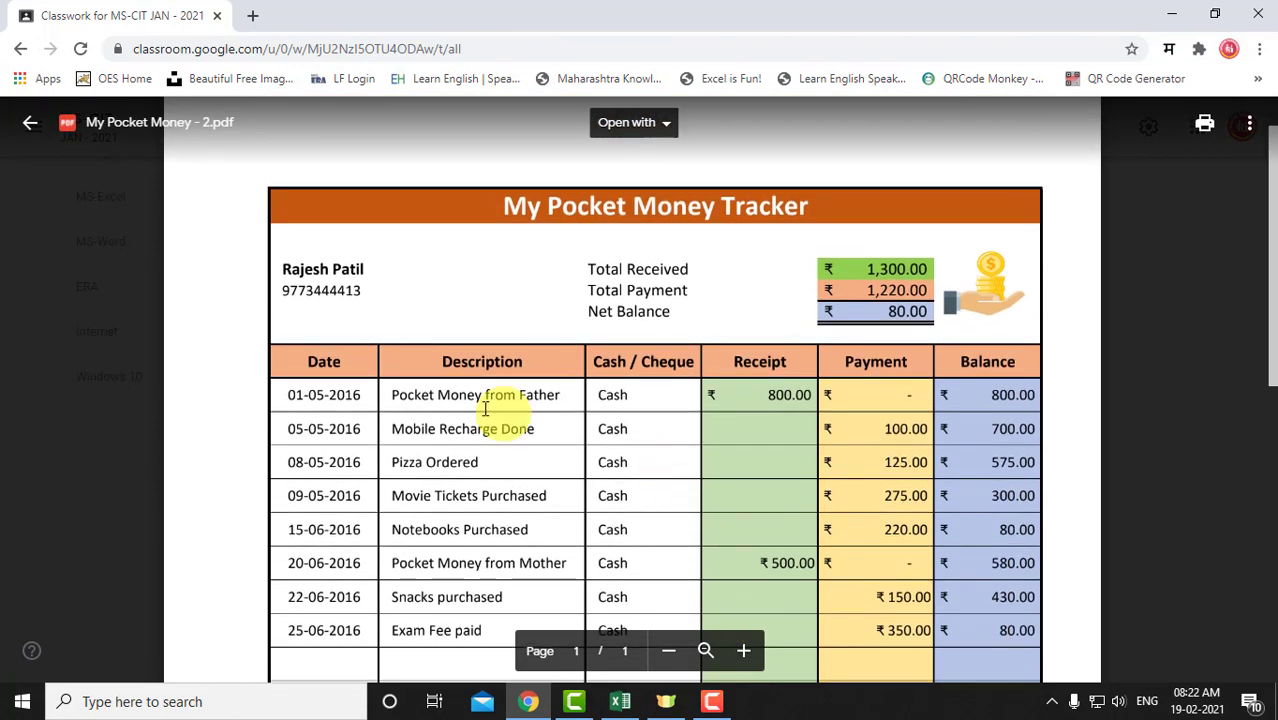
drag(394, 395, 533, 395)
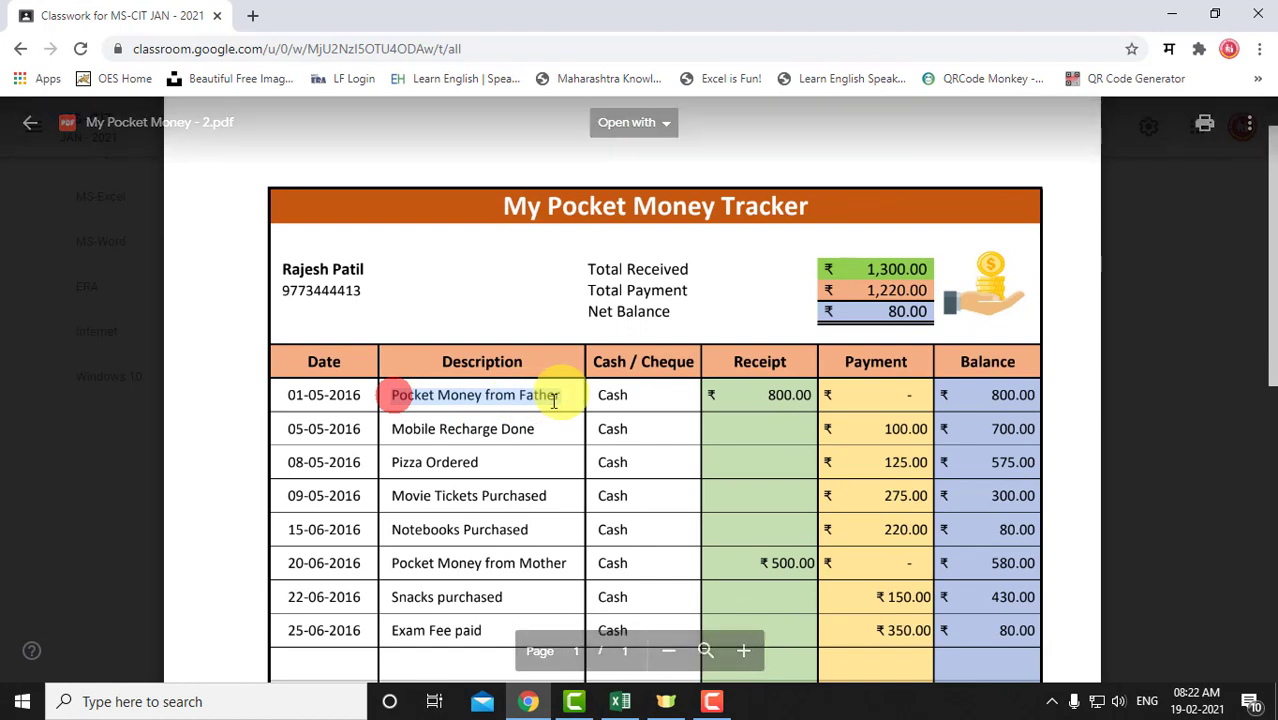
click(773, 395)
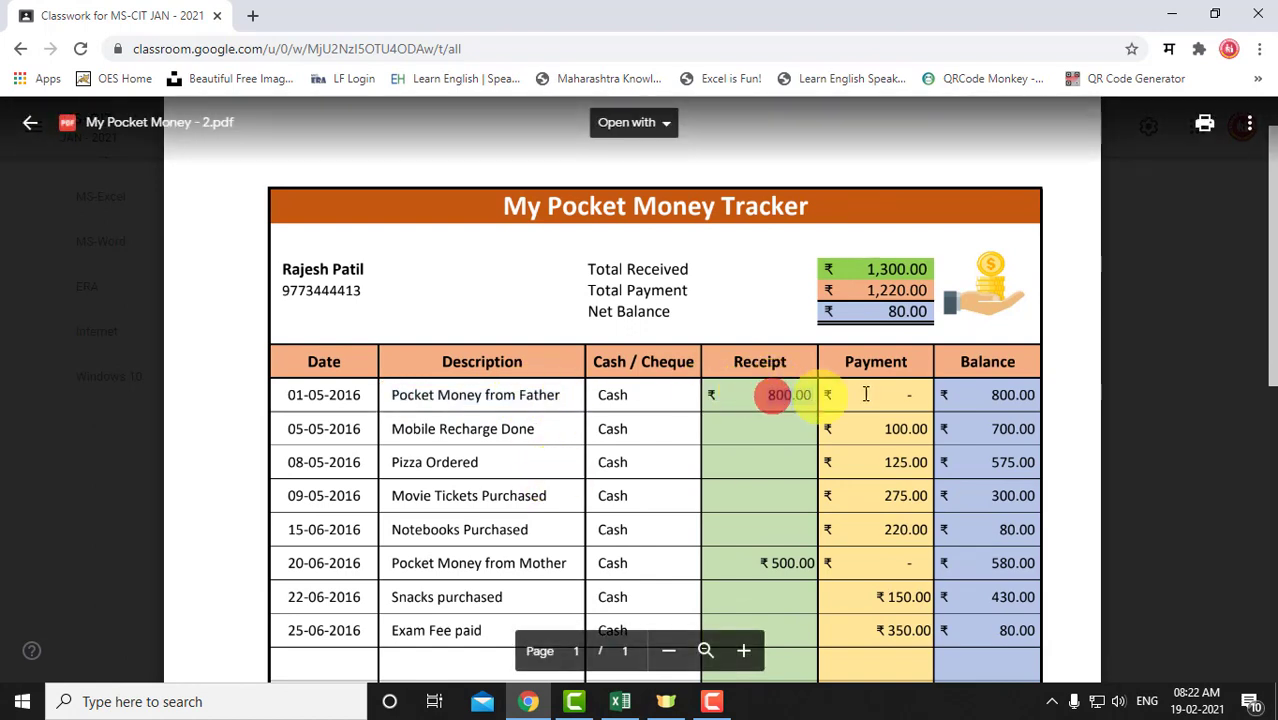
click(980, 397)
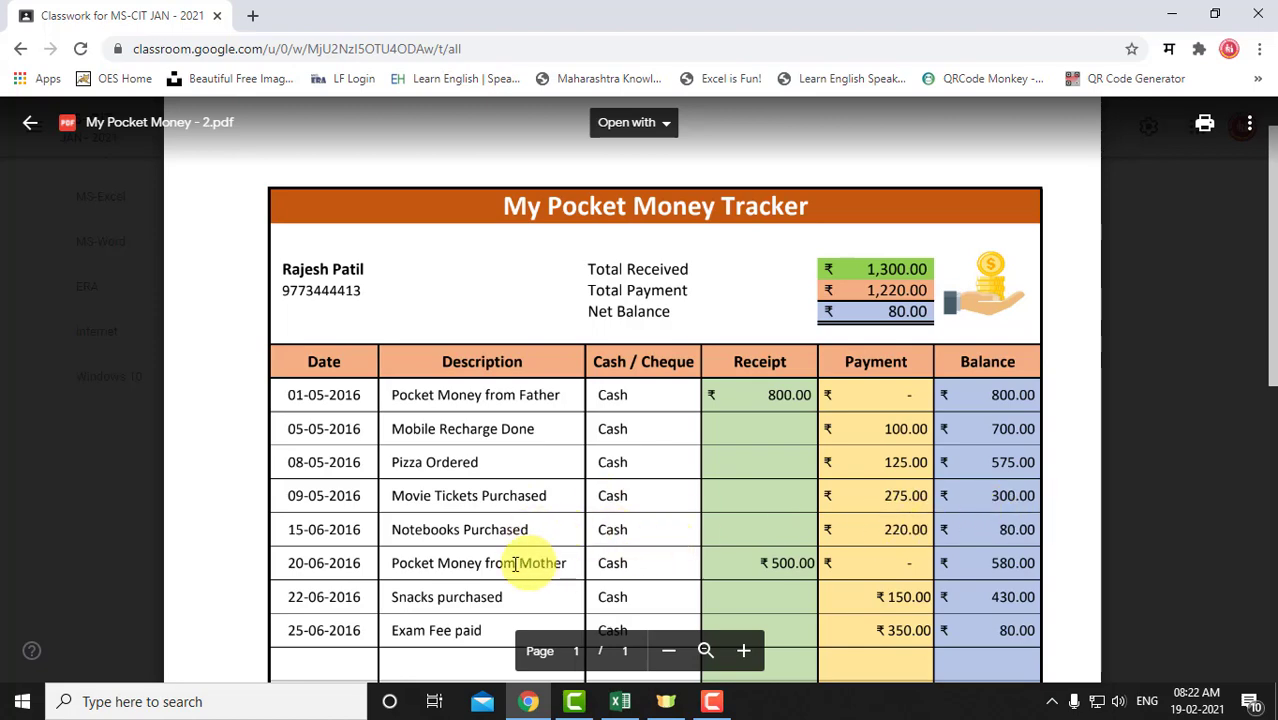
double_click(409, 563)
drag(409, 563, 562, 563)
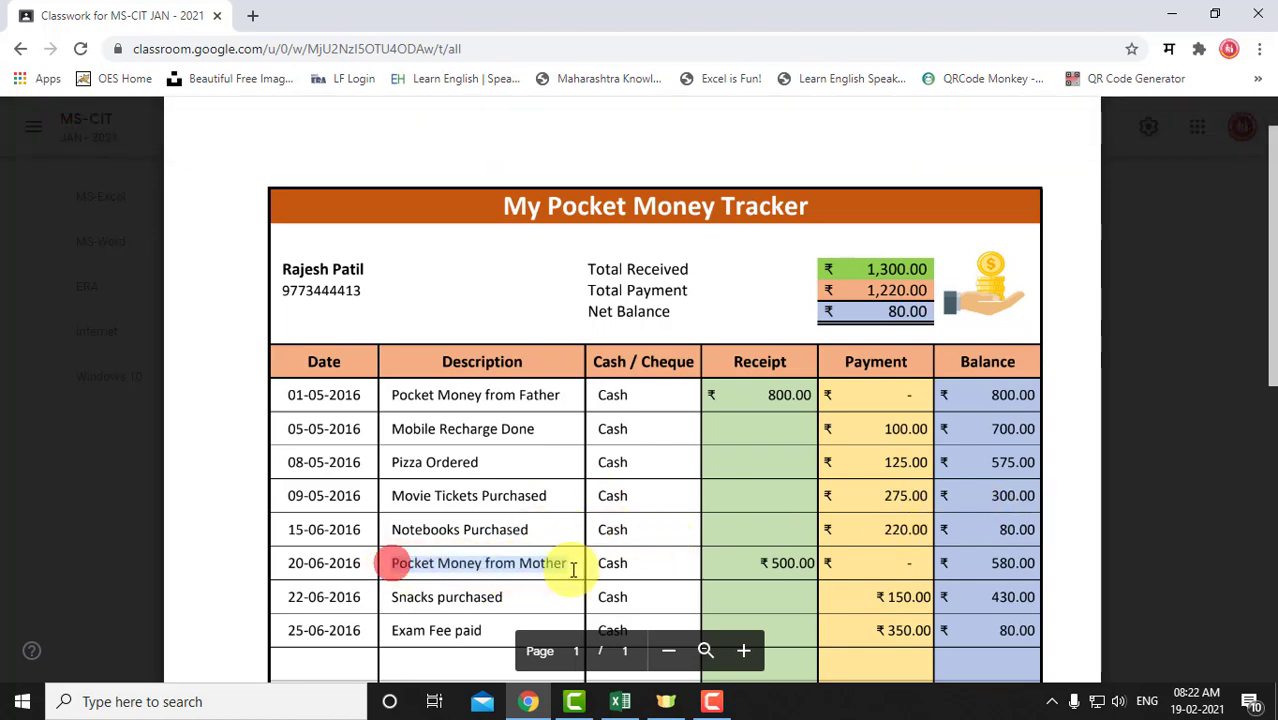
scroll(530, 602, down, 1)
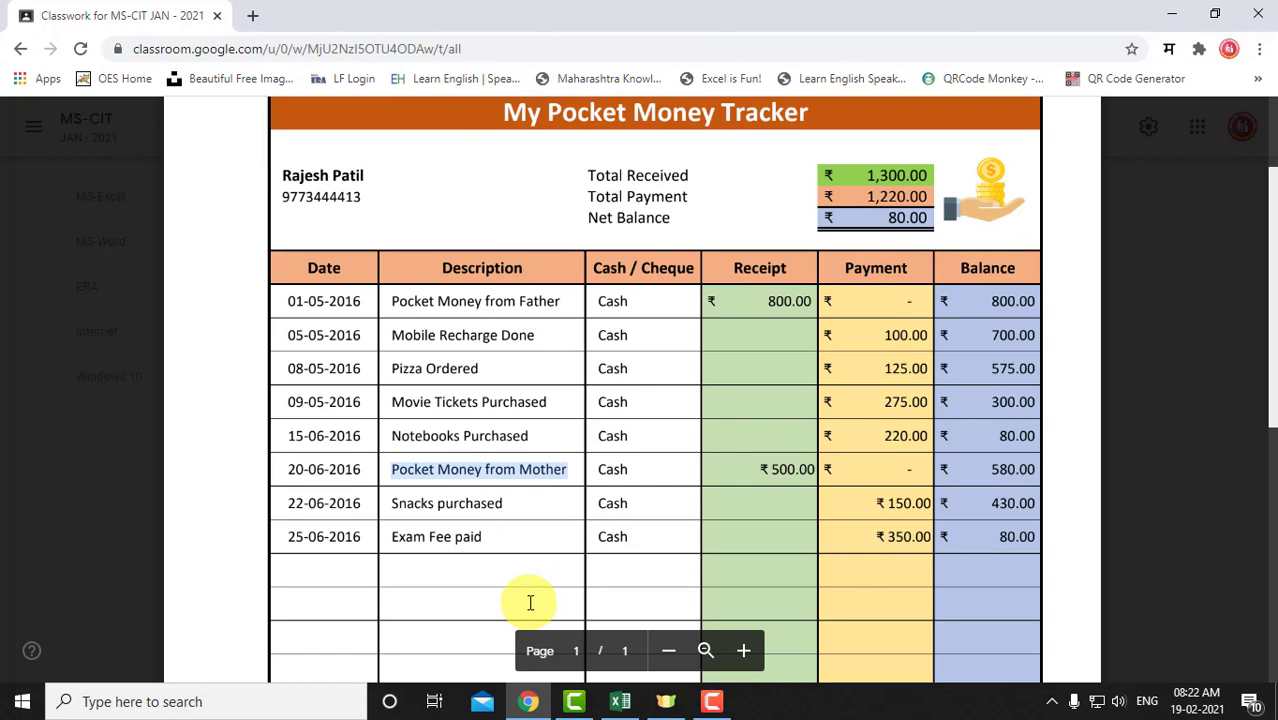
scroll(530, 602, down, 1)
drag(393, 409, 505, 405)
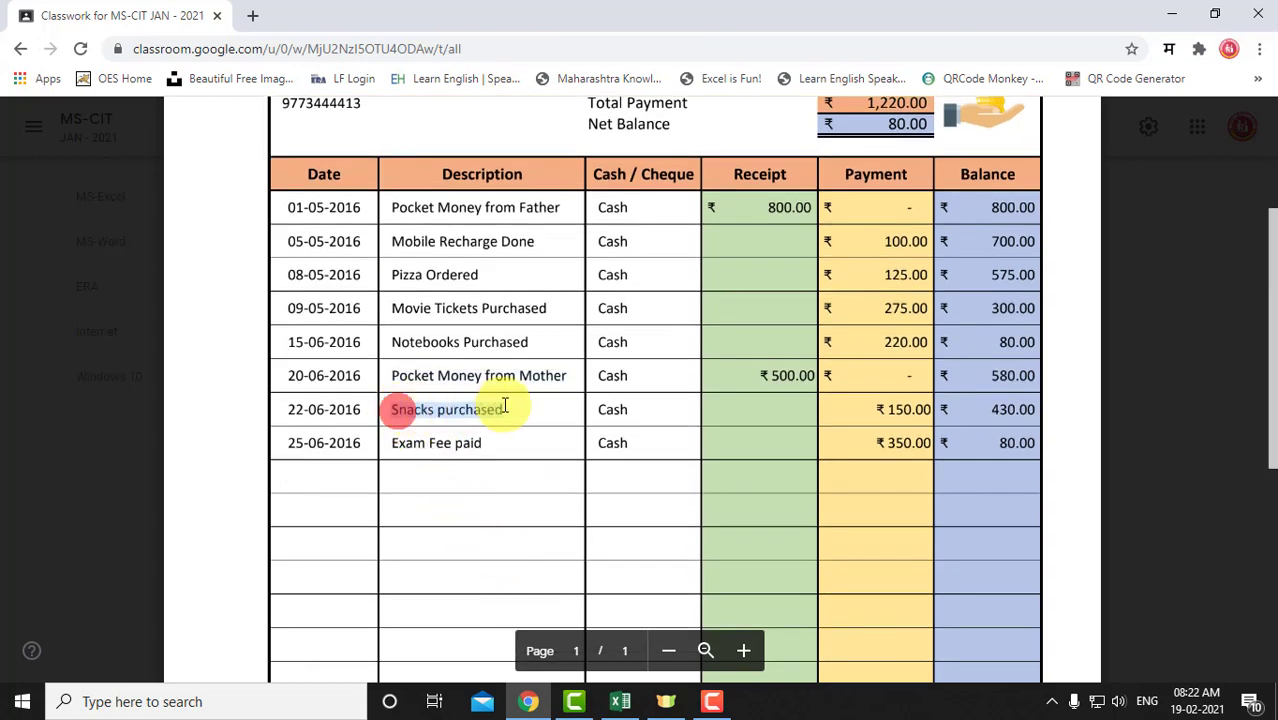
drag(391, 442, 499, 442)
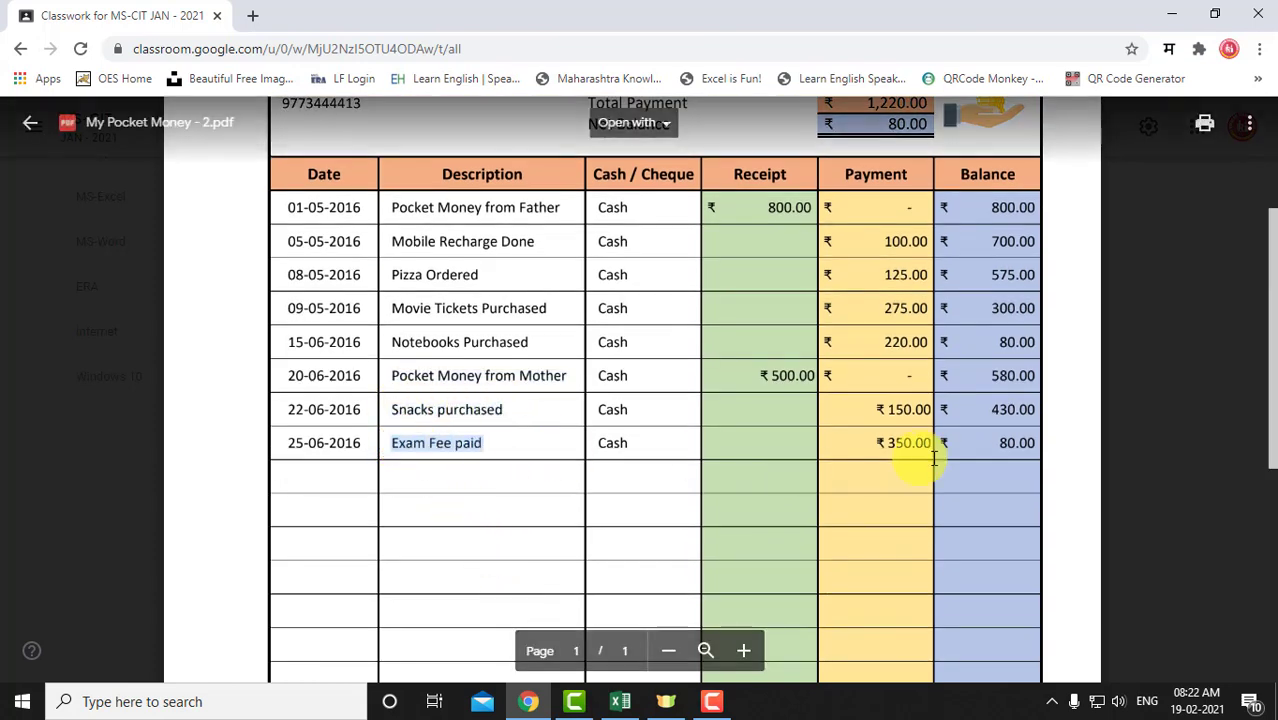
drag(997, 447, 1047, 442)
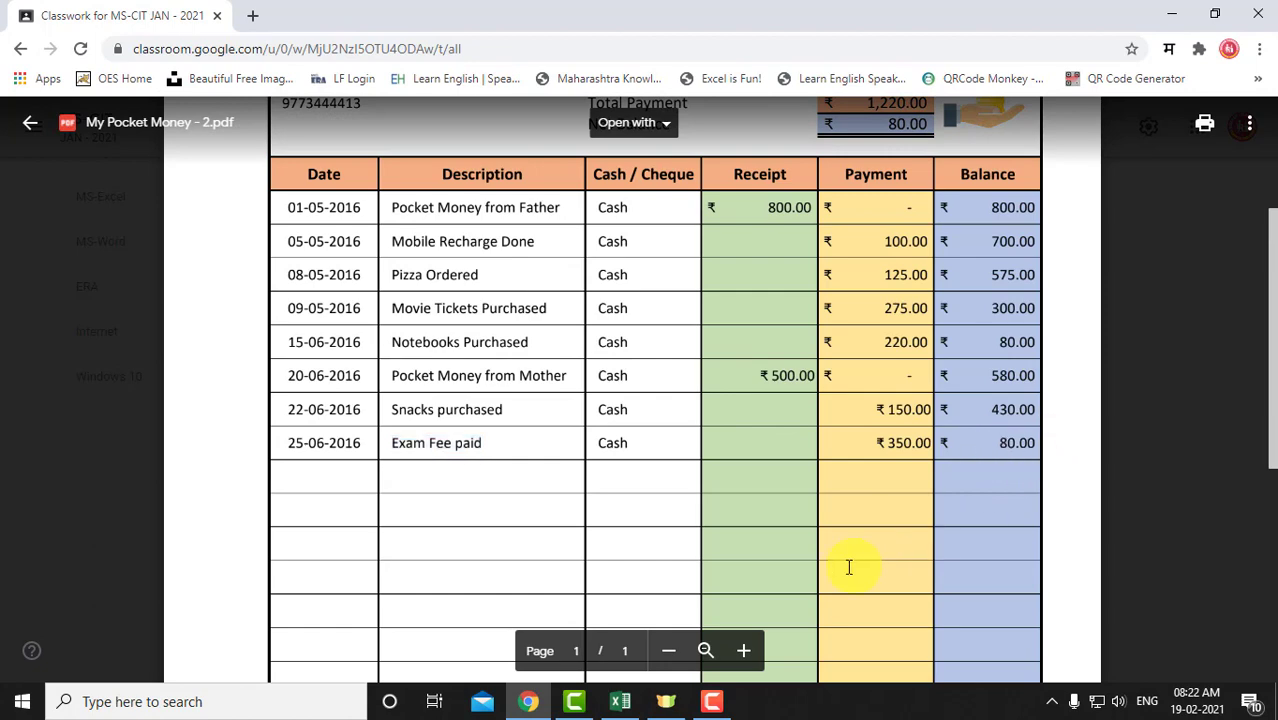
scroll(848, 567, up, 3)
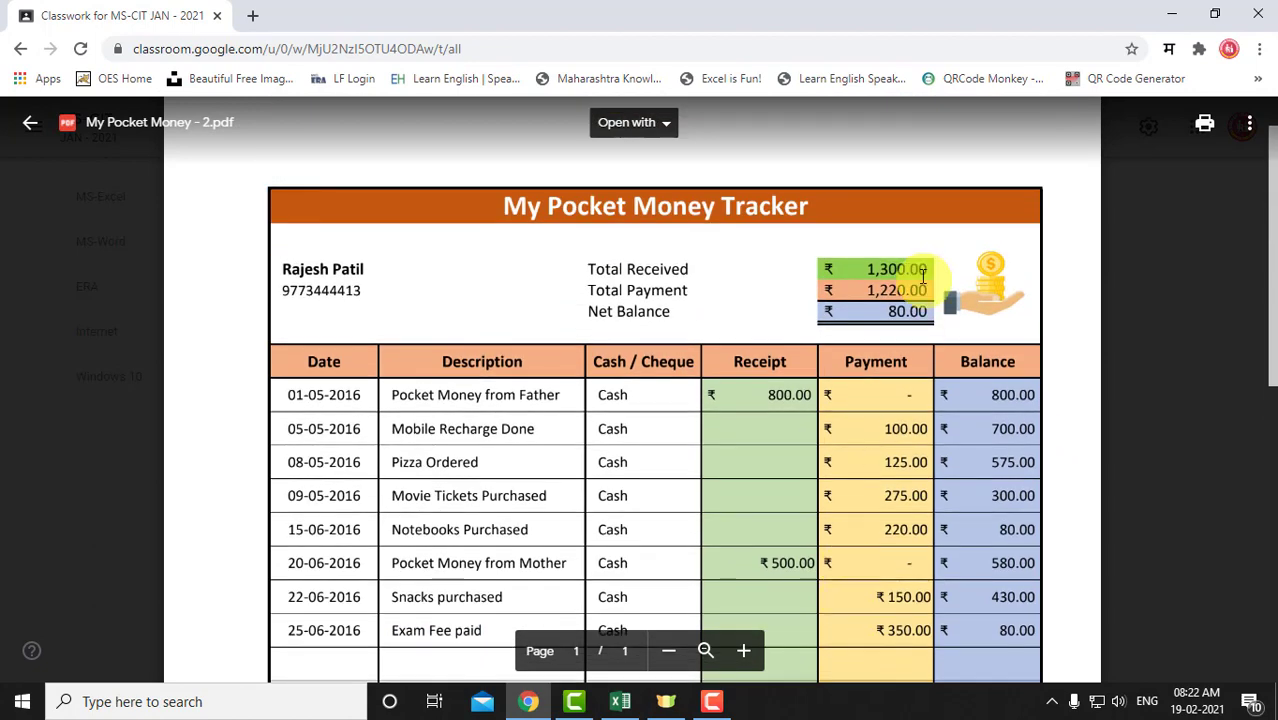